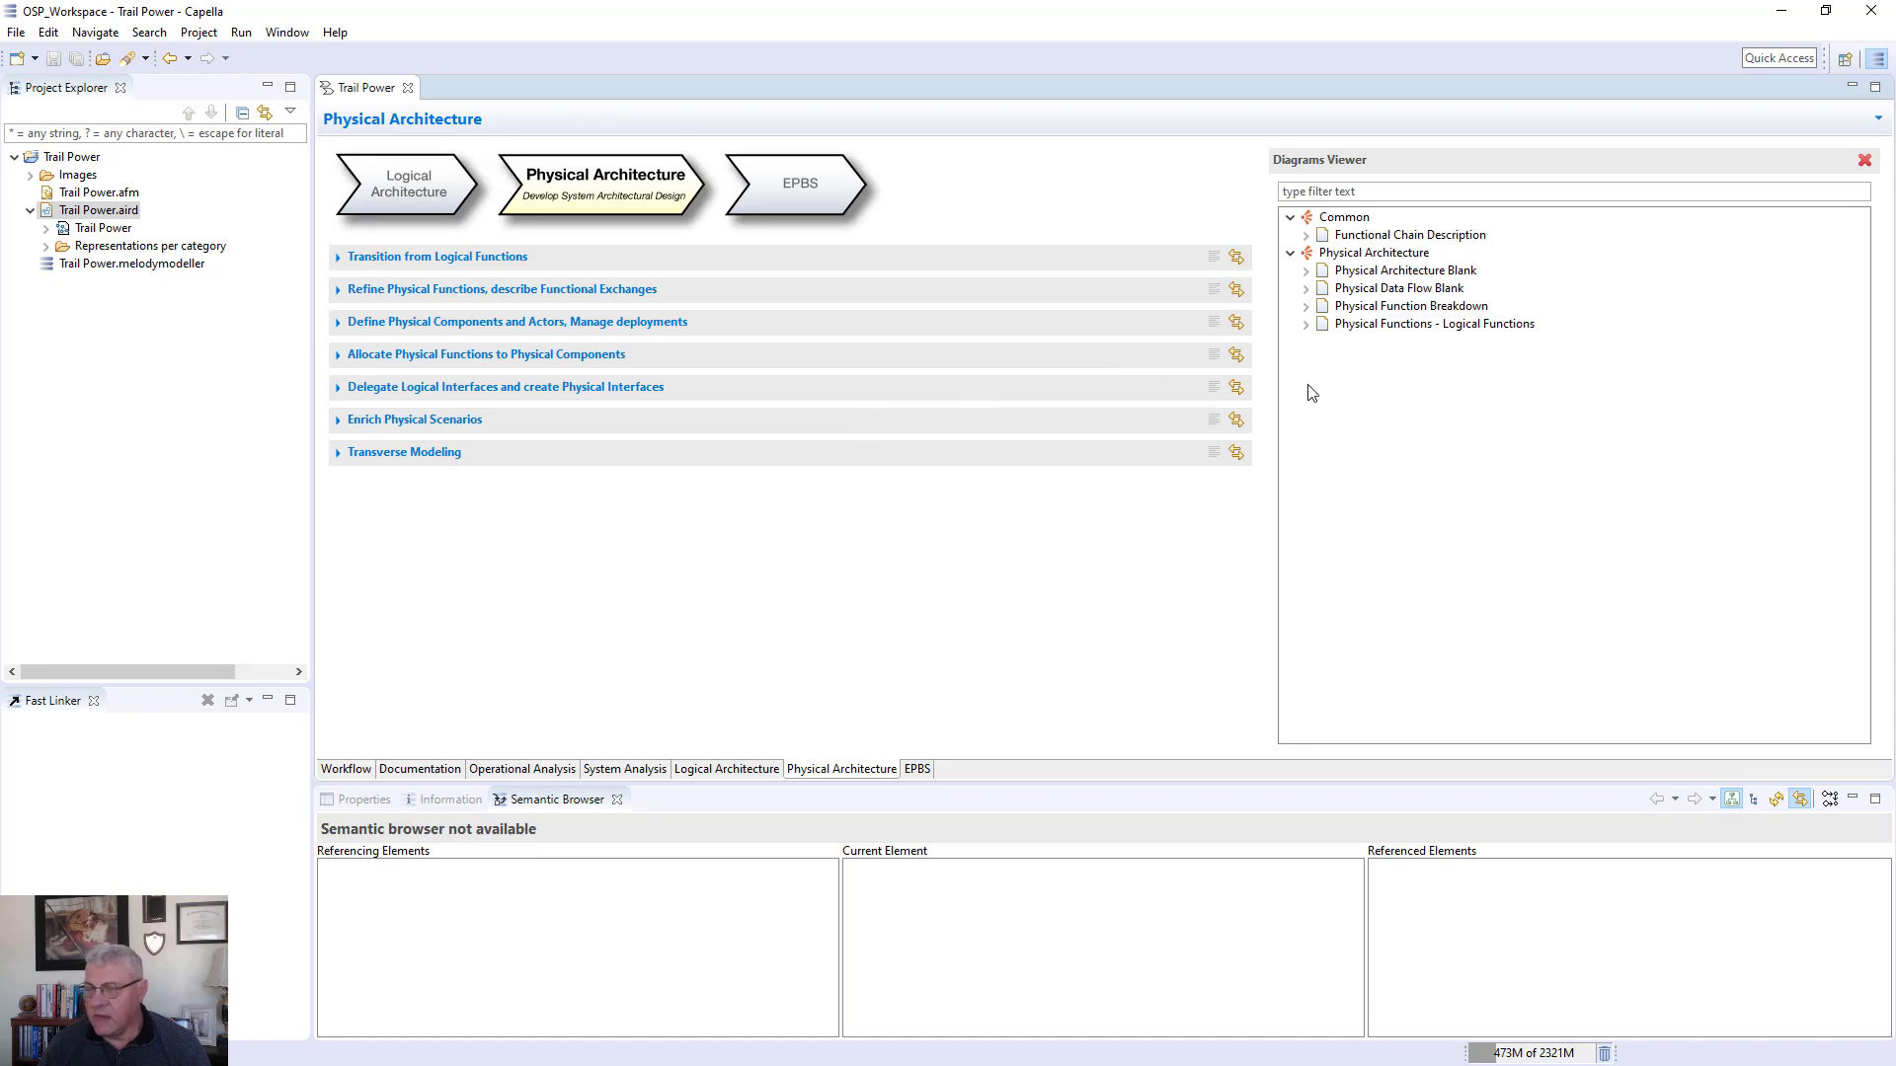
- Open the "Demo 1 [PAB] Trail Power Physical Nodes" Physical Architecture Blank diagram and fit it to the page
left_click(1305, 273)
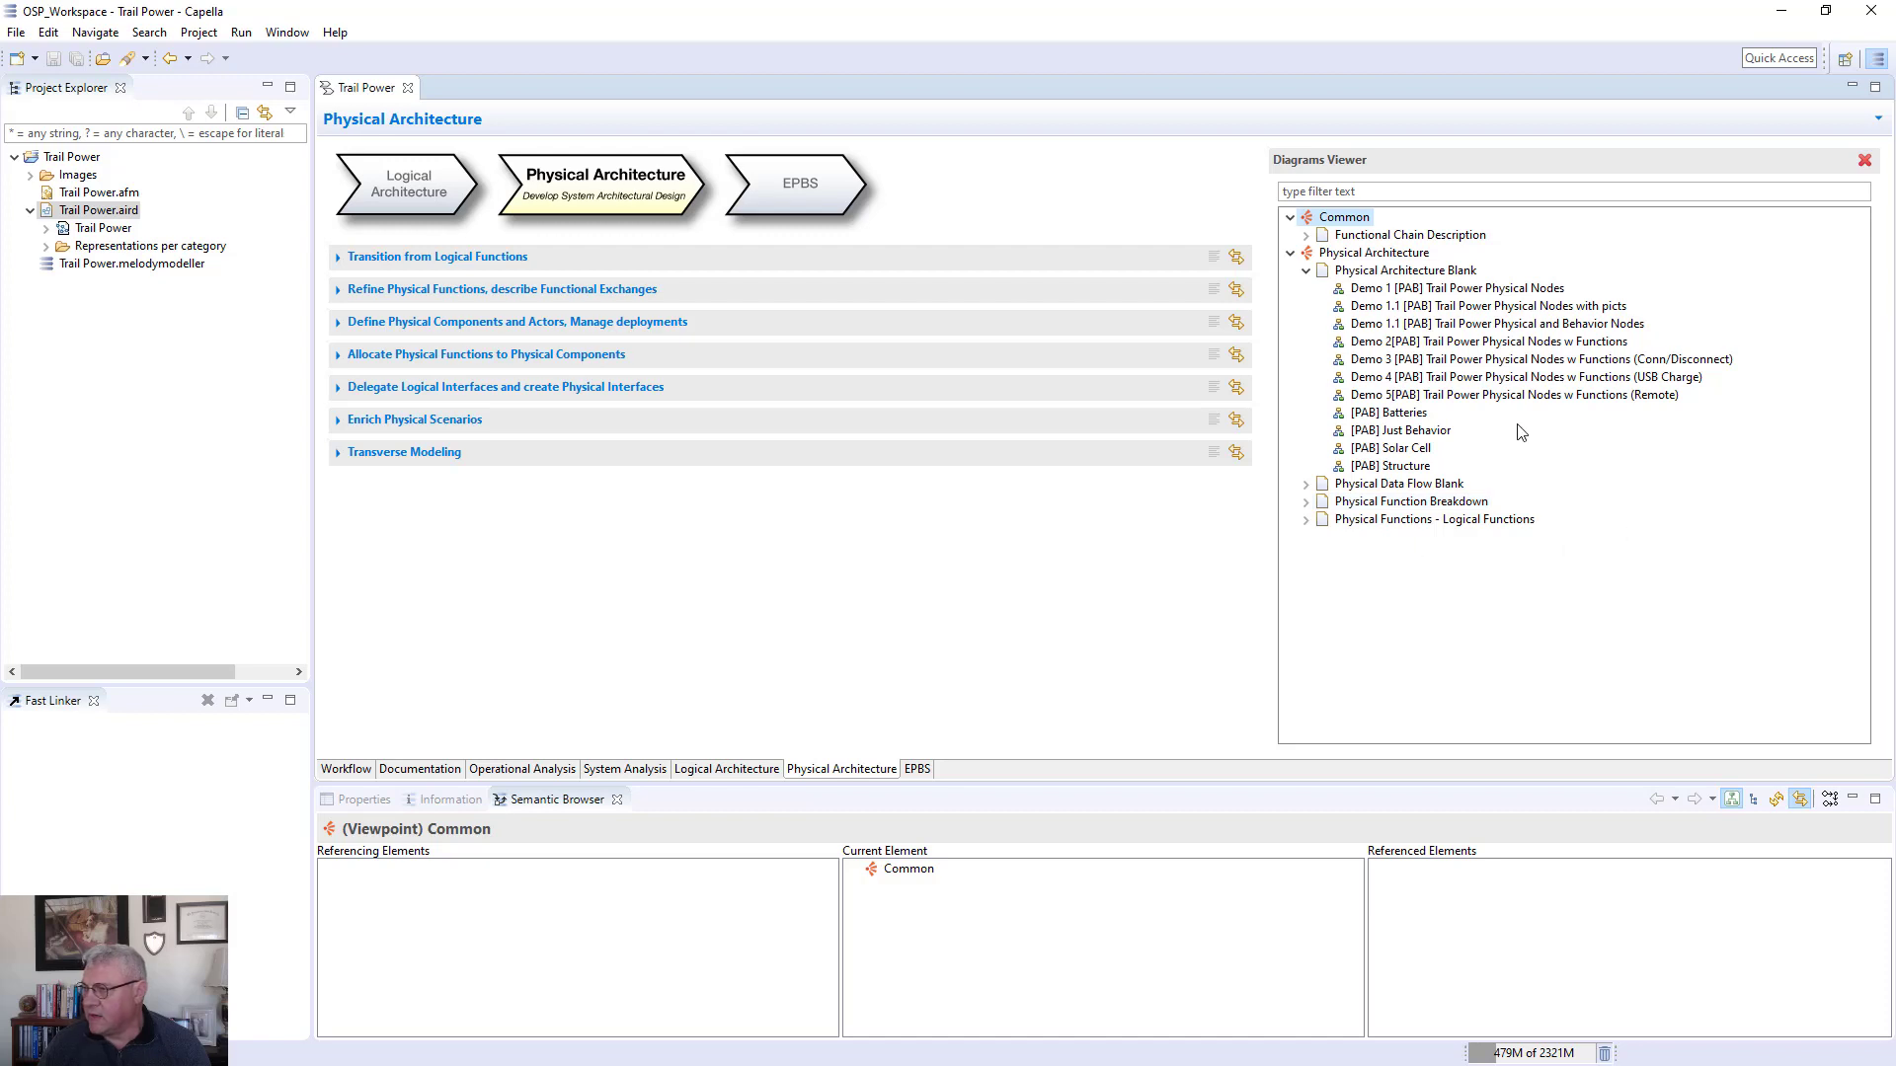
double_click(1361, 290)
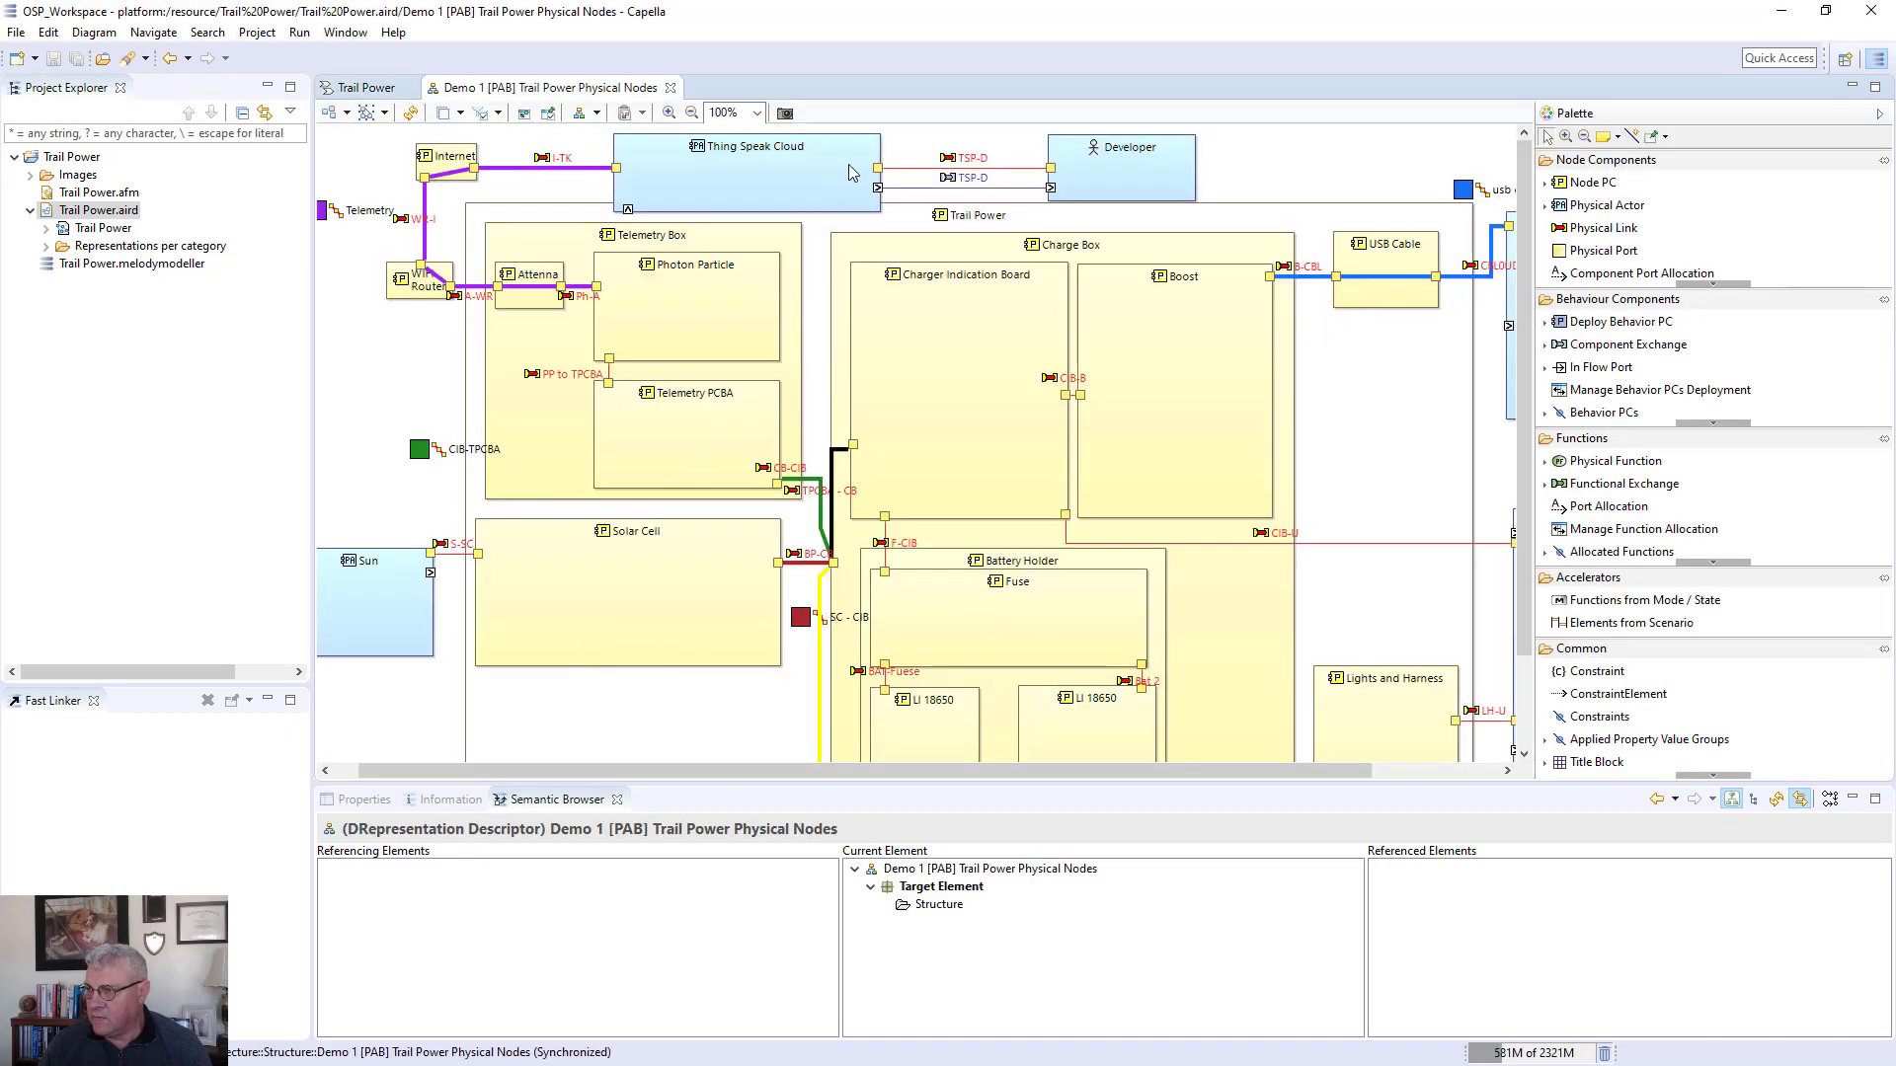
left_click(757, 112)
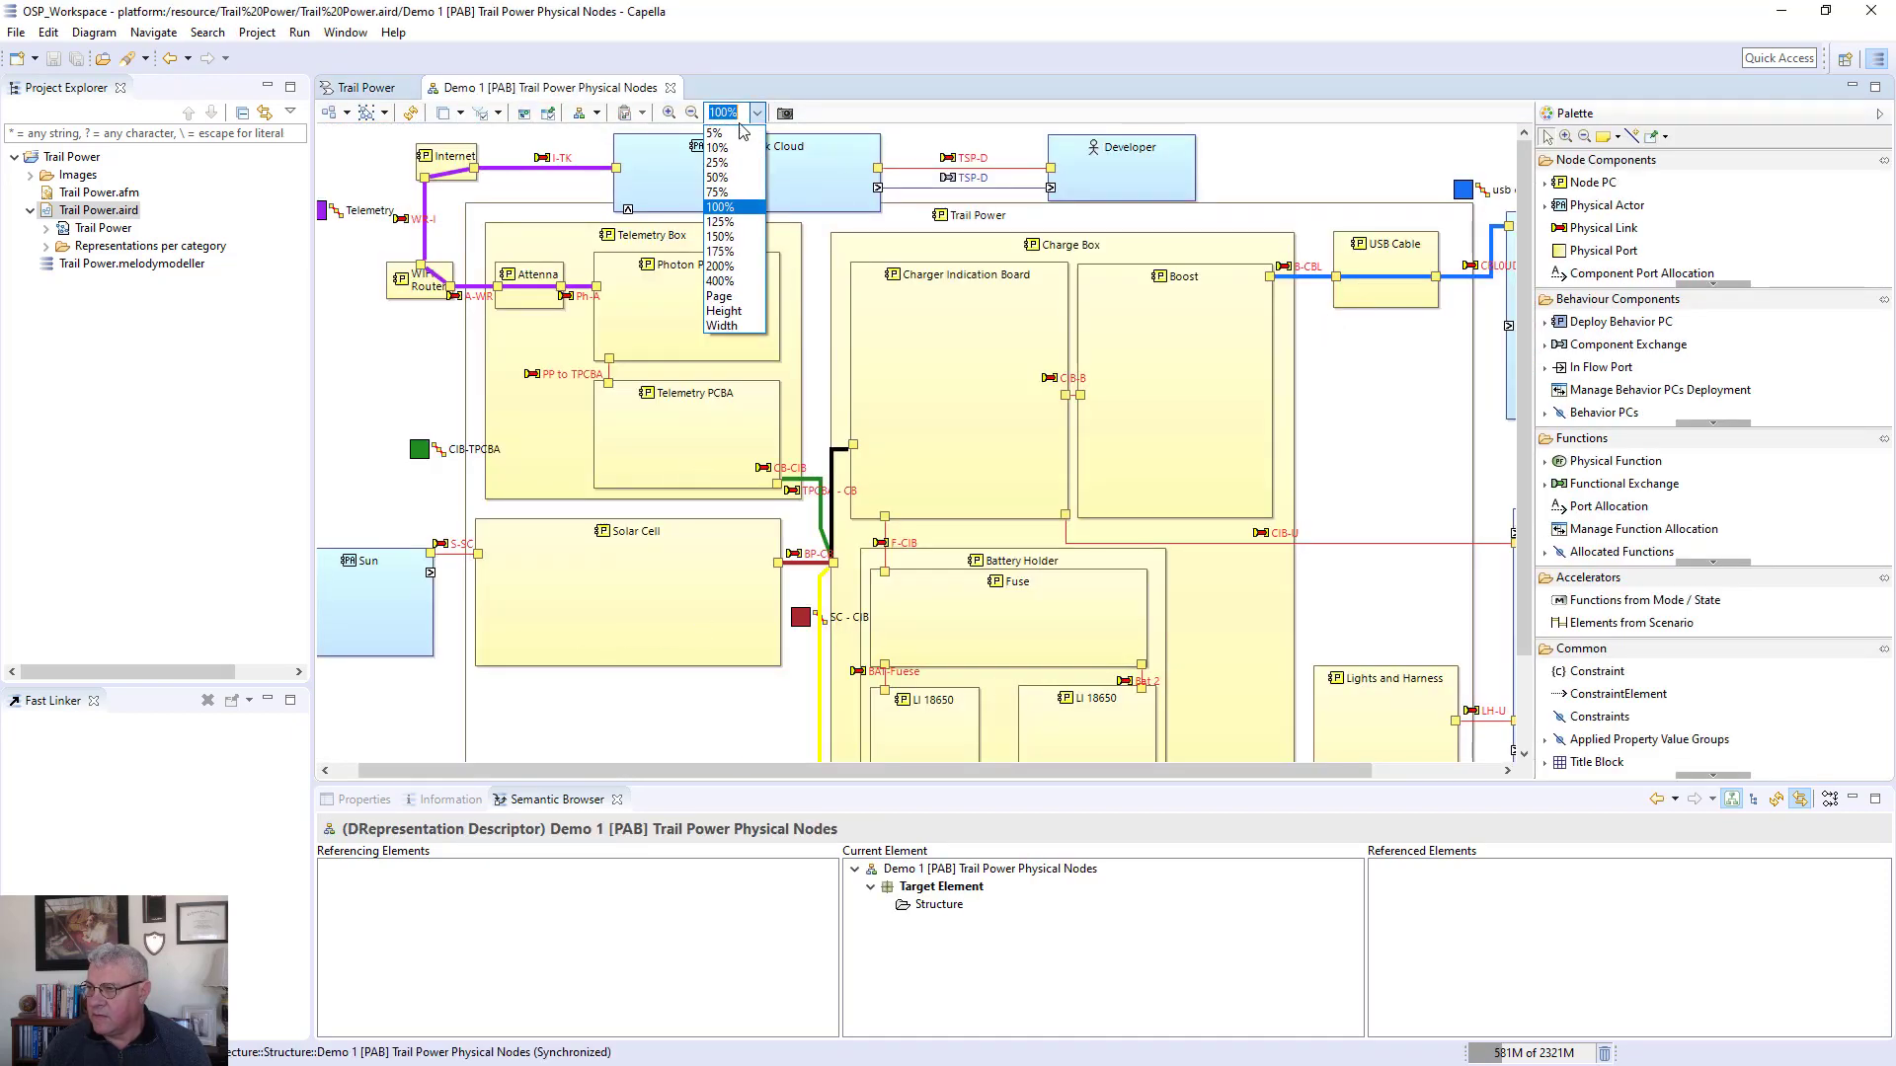
left_click(720, 296)
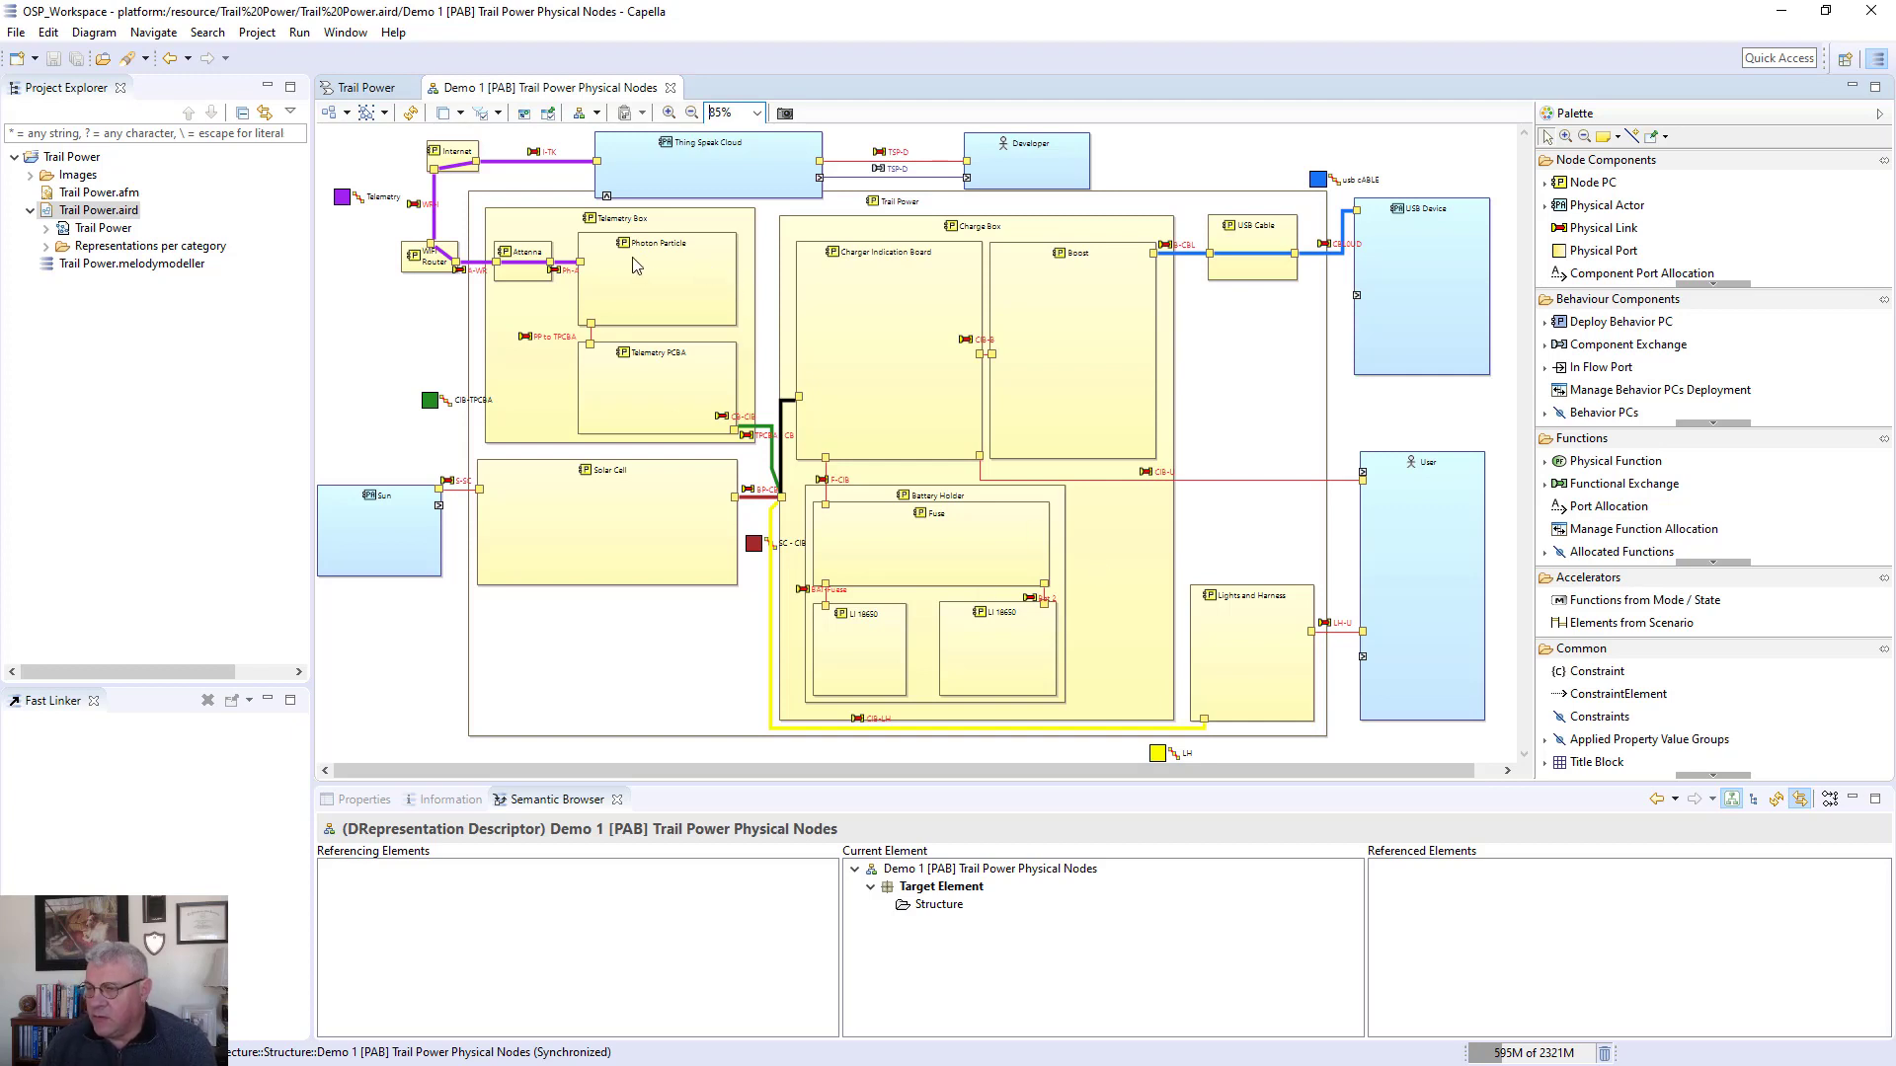
- Inspect the Telemetry Box, Charge Box, Charger Indication Board, Boost and Fuse node components and their relationships
left_click(612, 225)
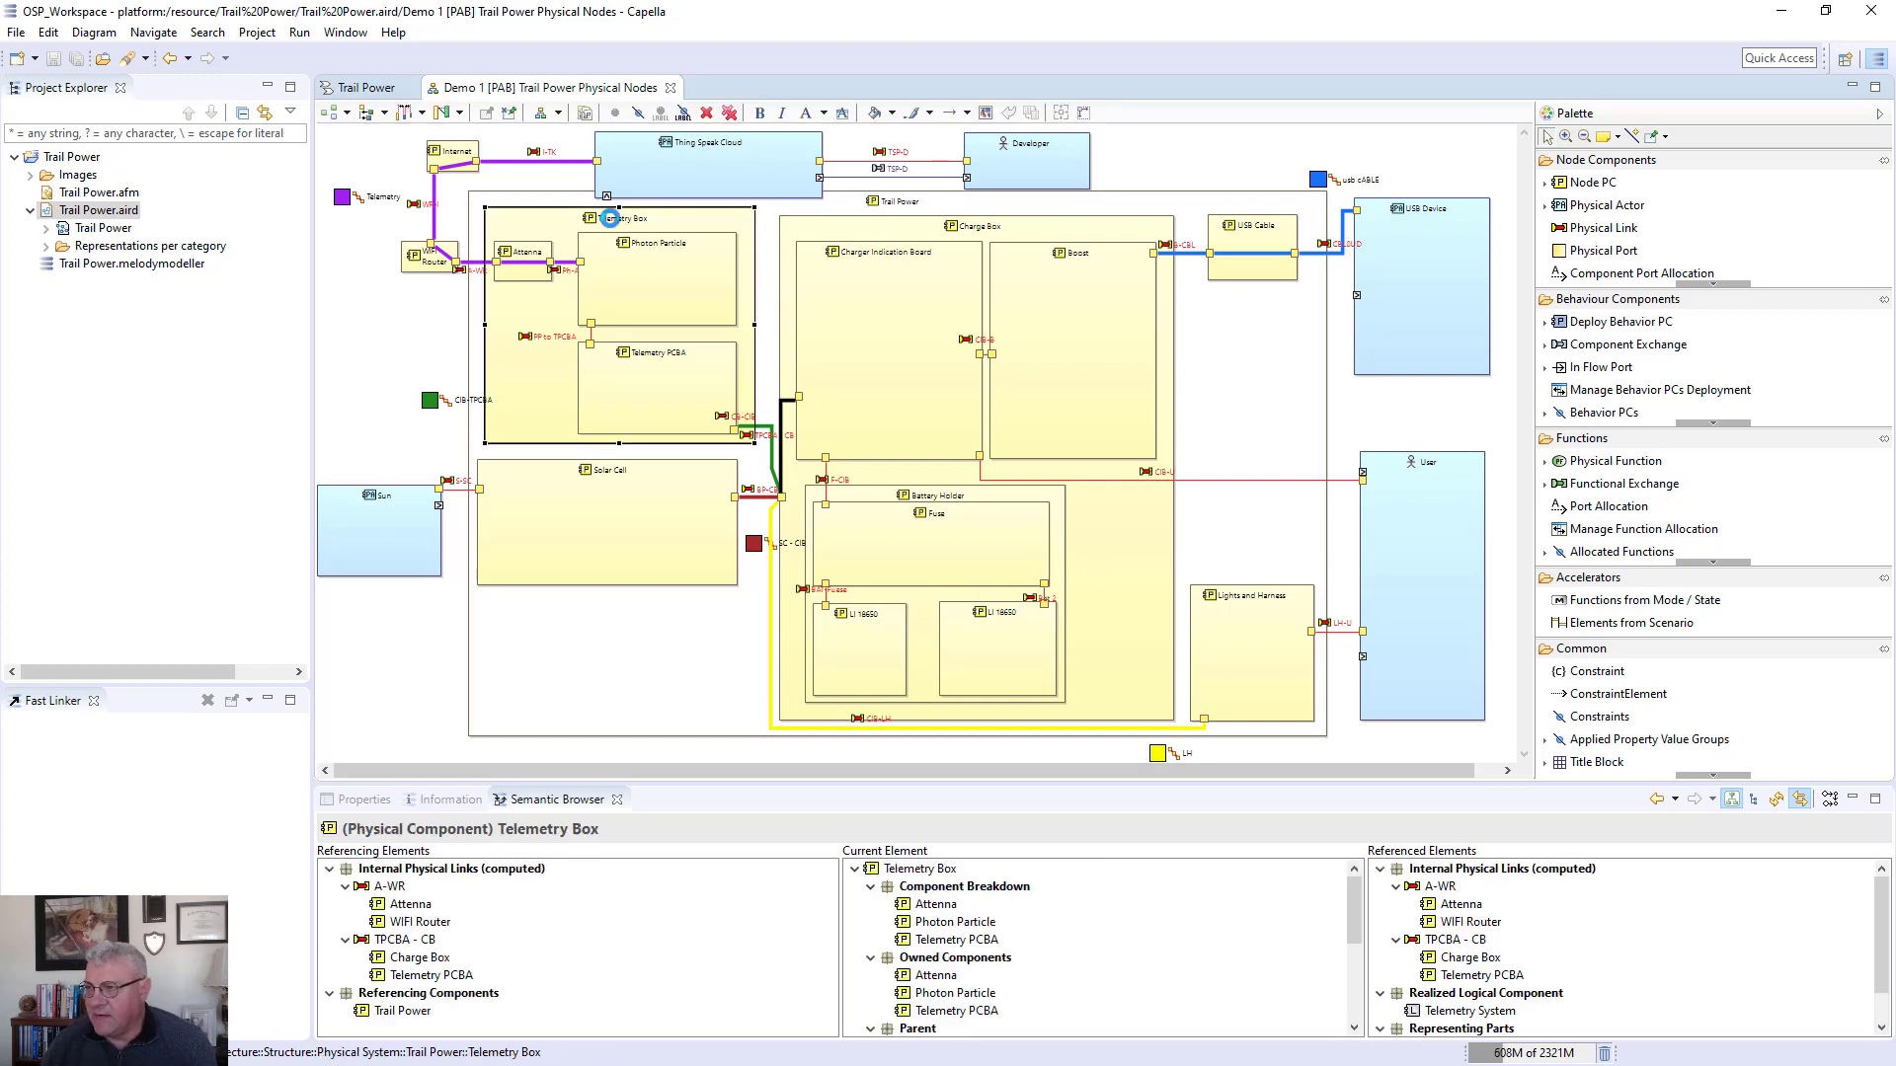
left_click(986, 231)
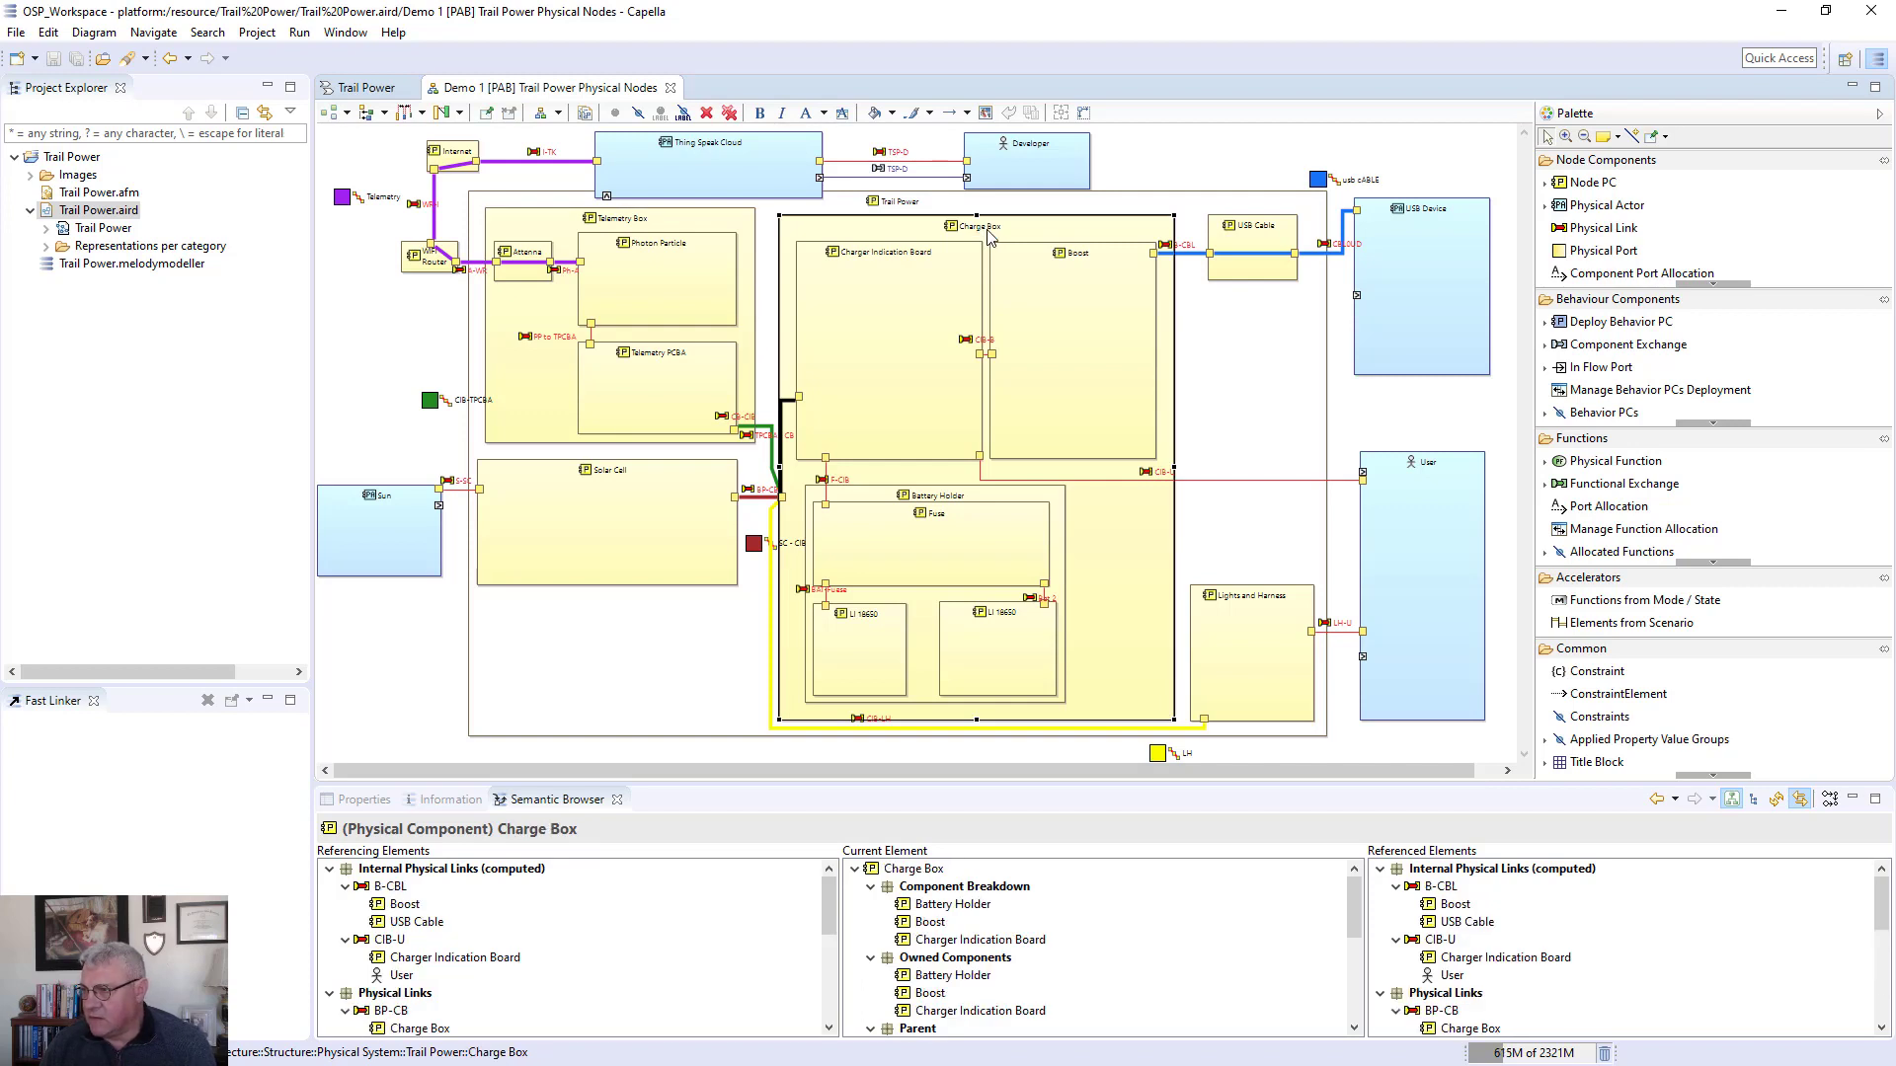
left_click(938, 274)
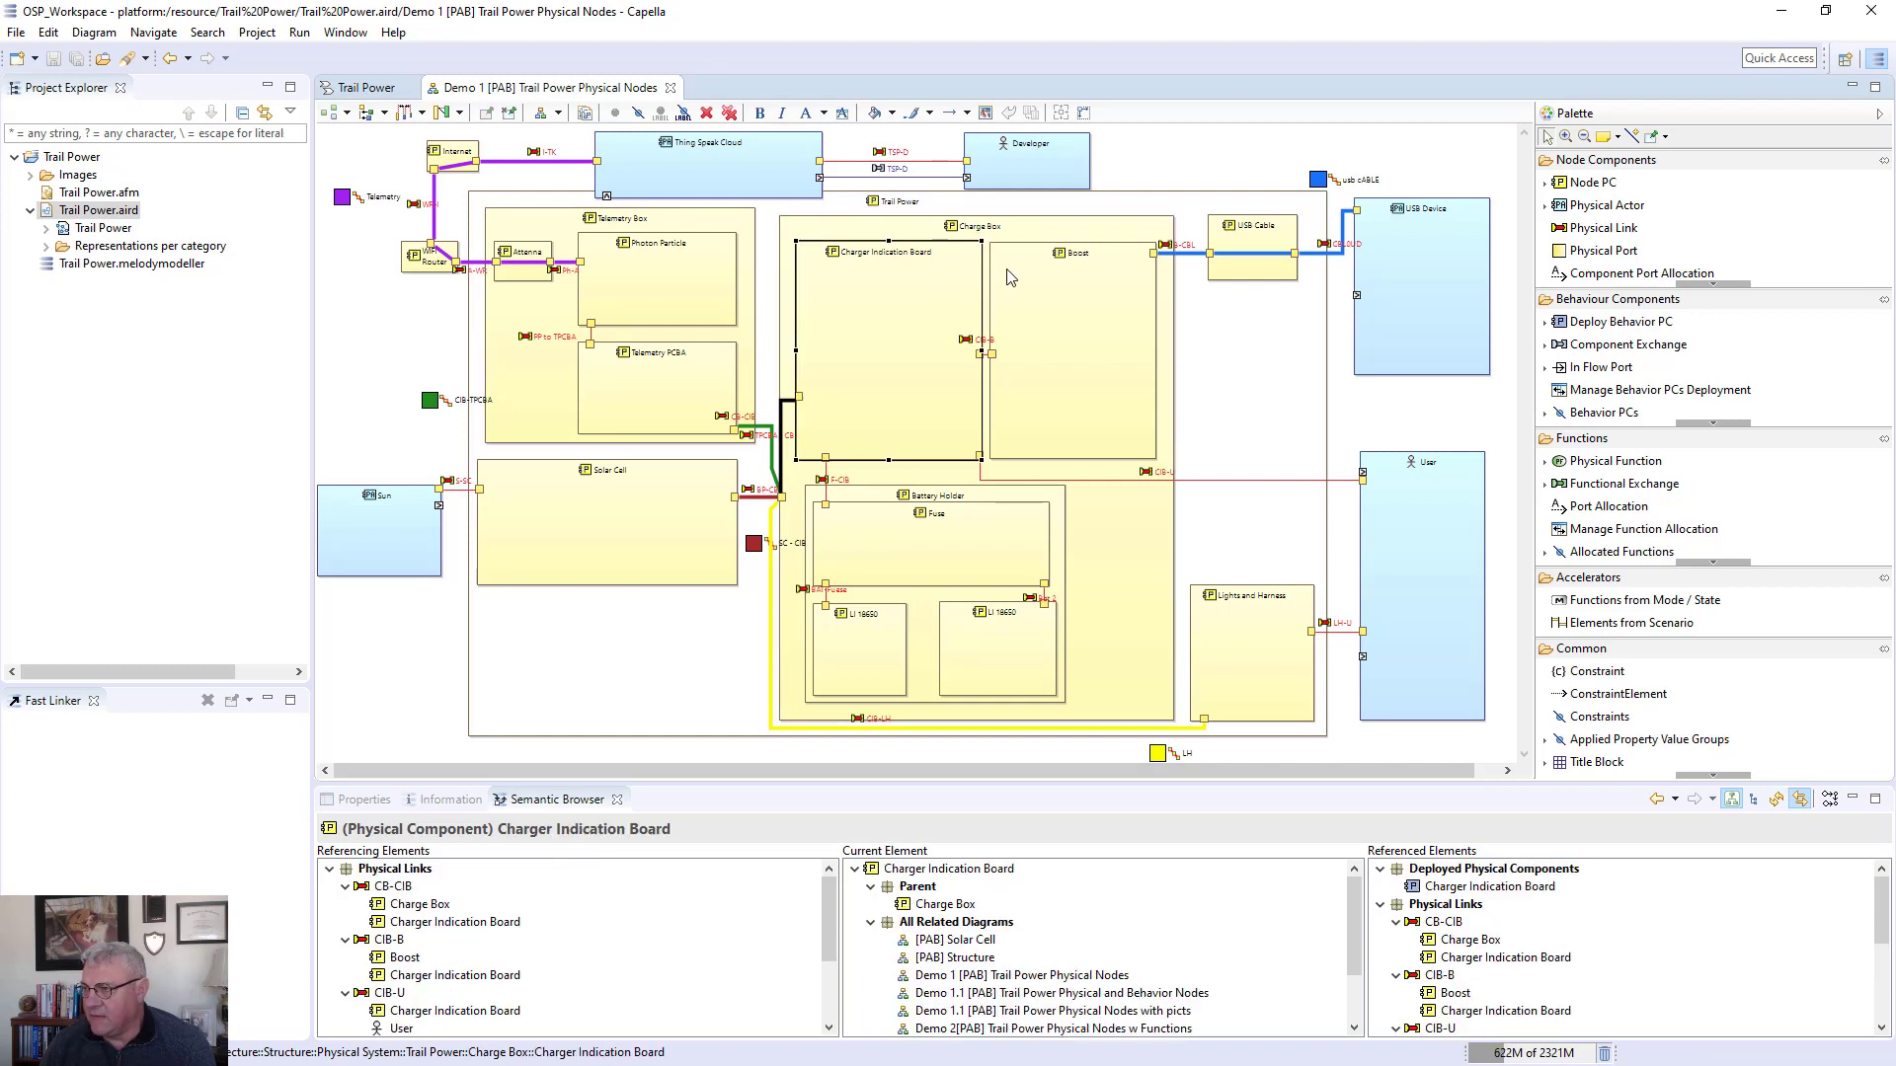
left_click(1037, 292)
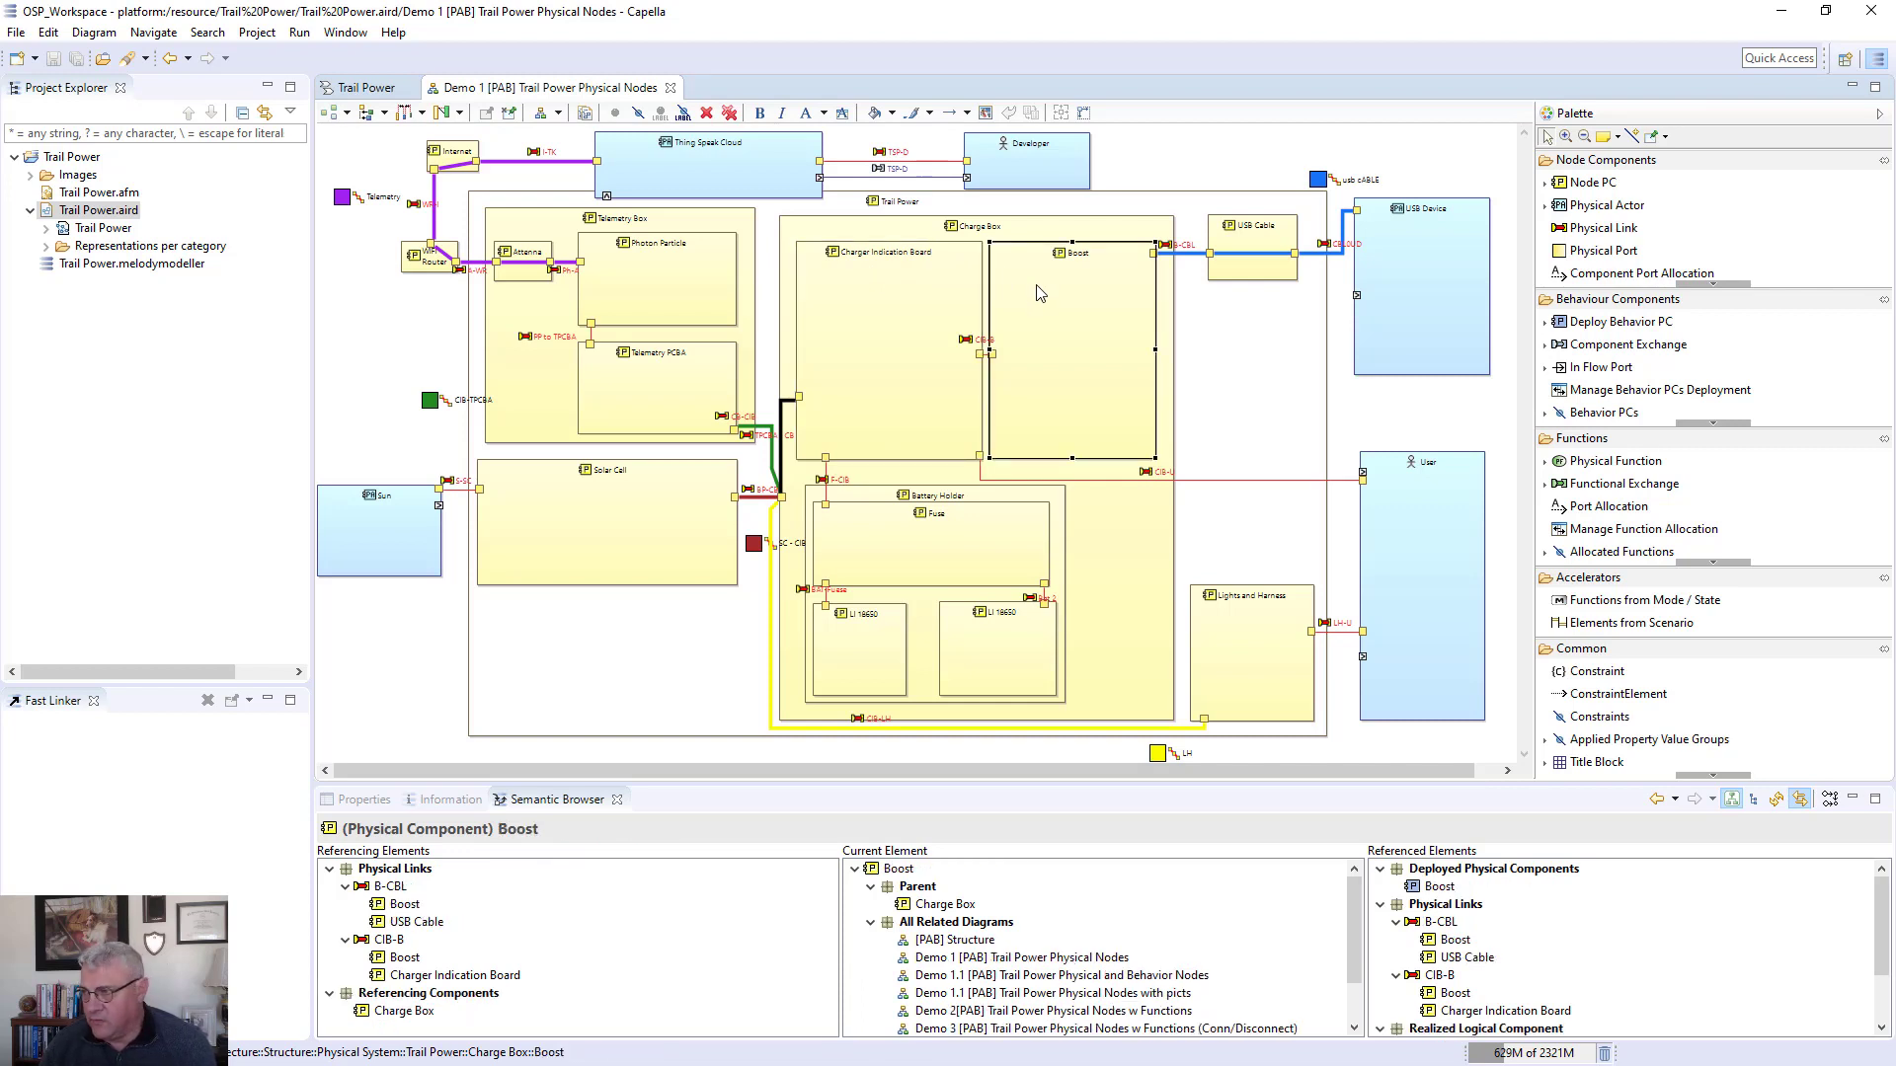
left_click(873, 312)
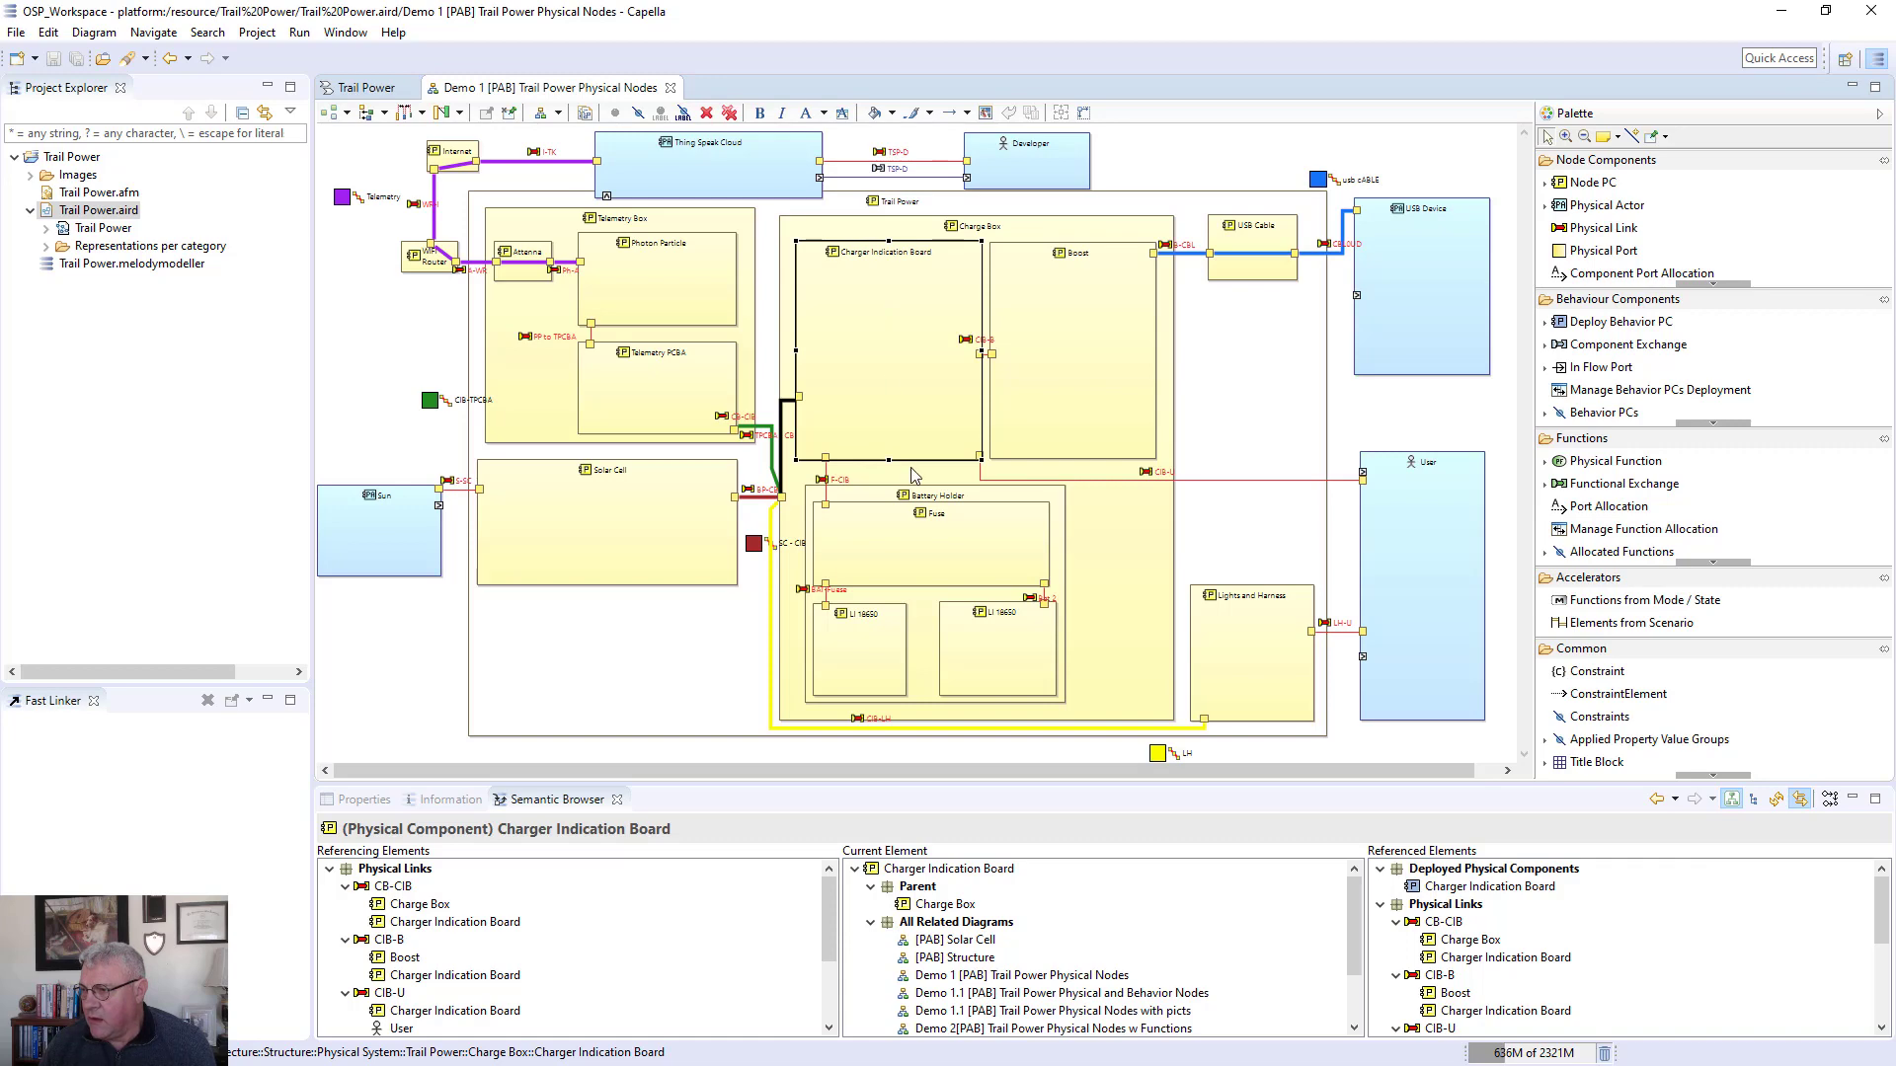
left_click(975, 495)
left_click(967, 531)
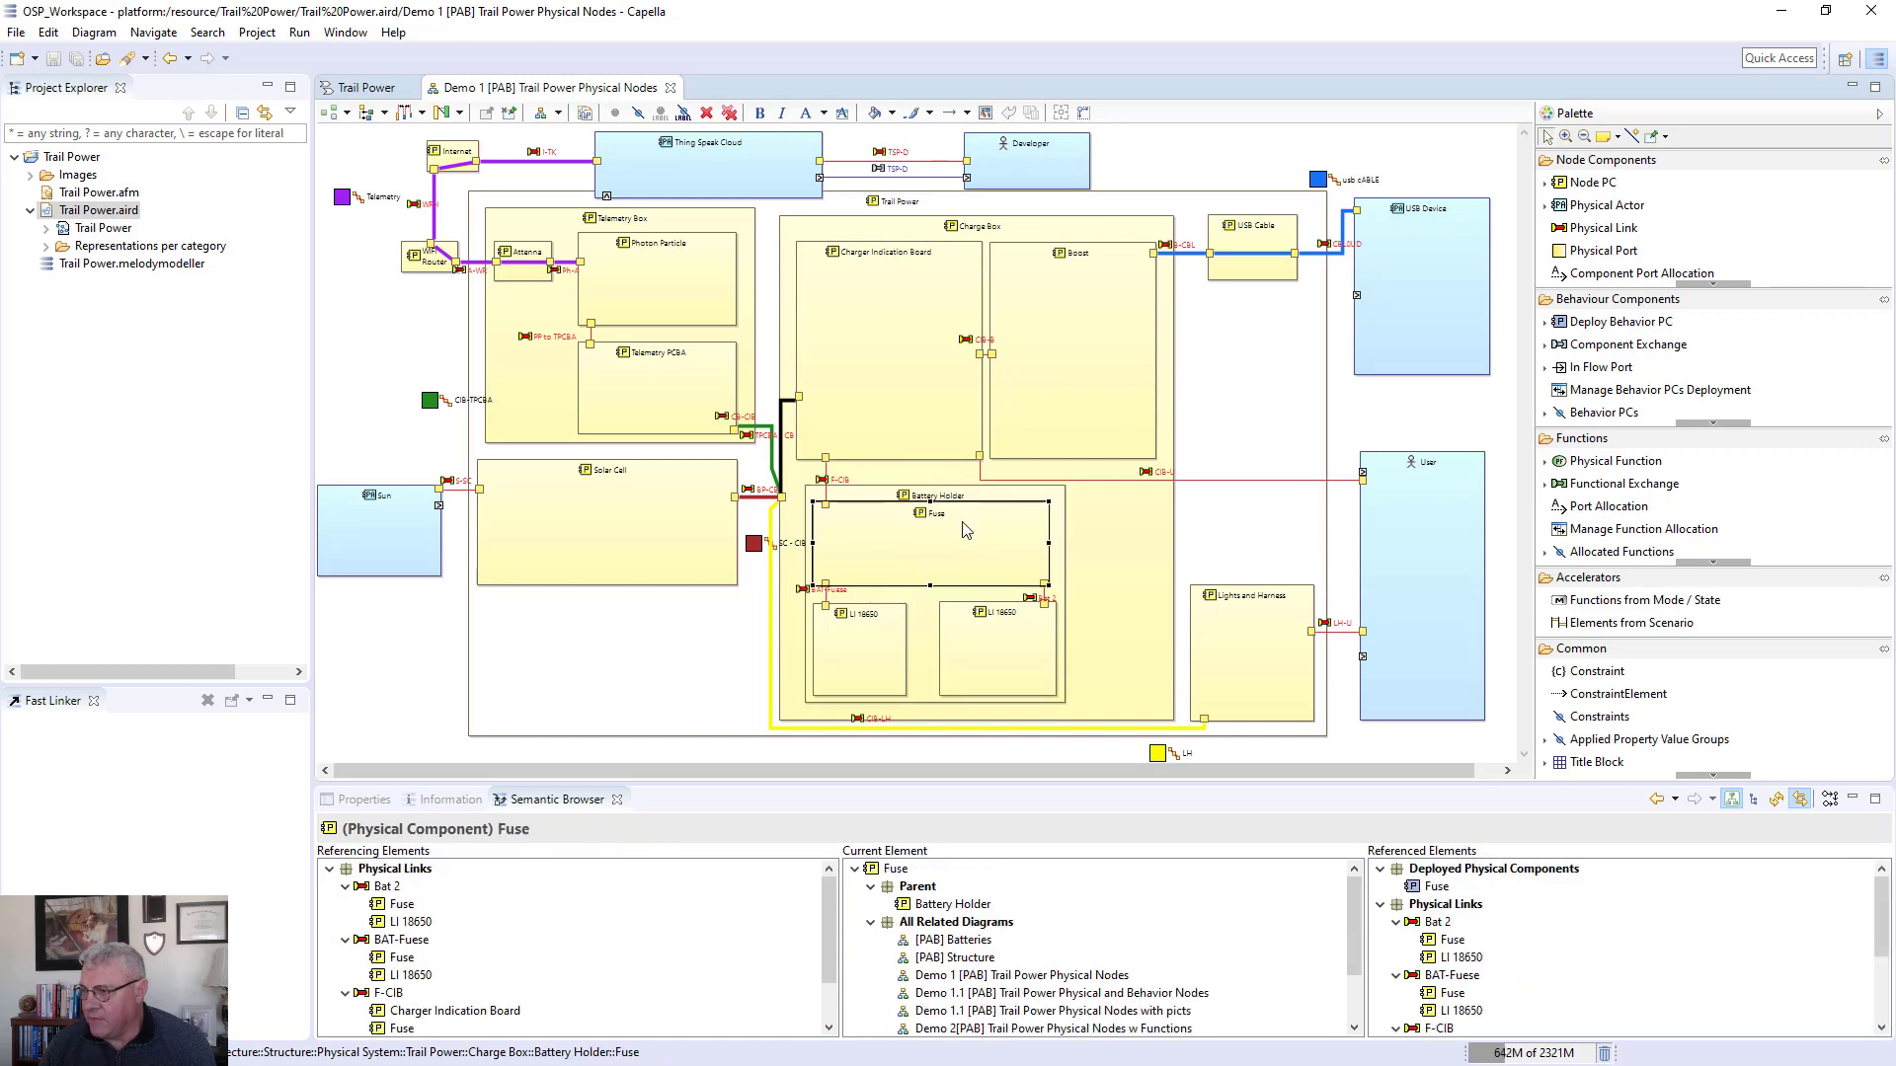
- Set the Charger Indication Board's physical component kind to HARDWARE
left_click(882, 339)
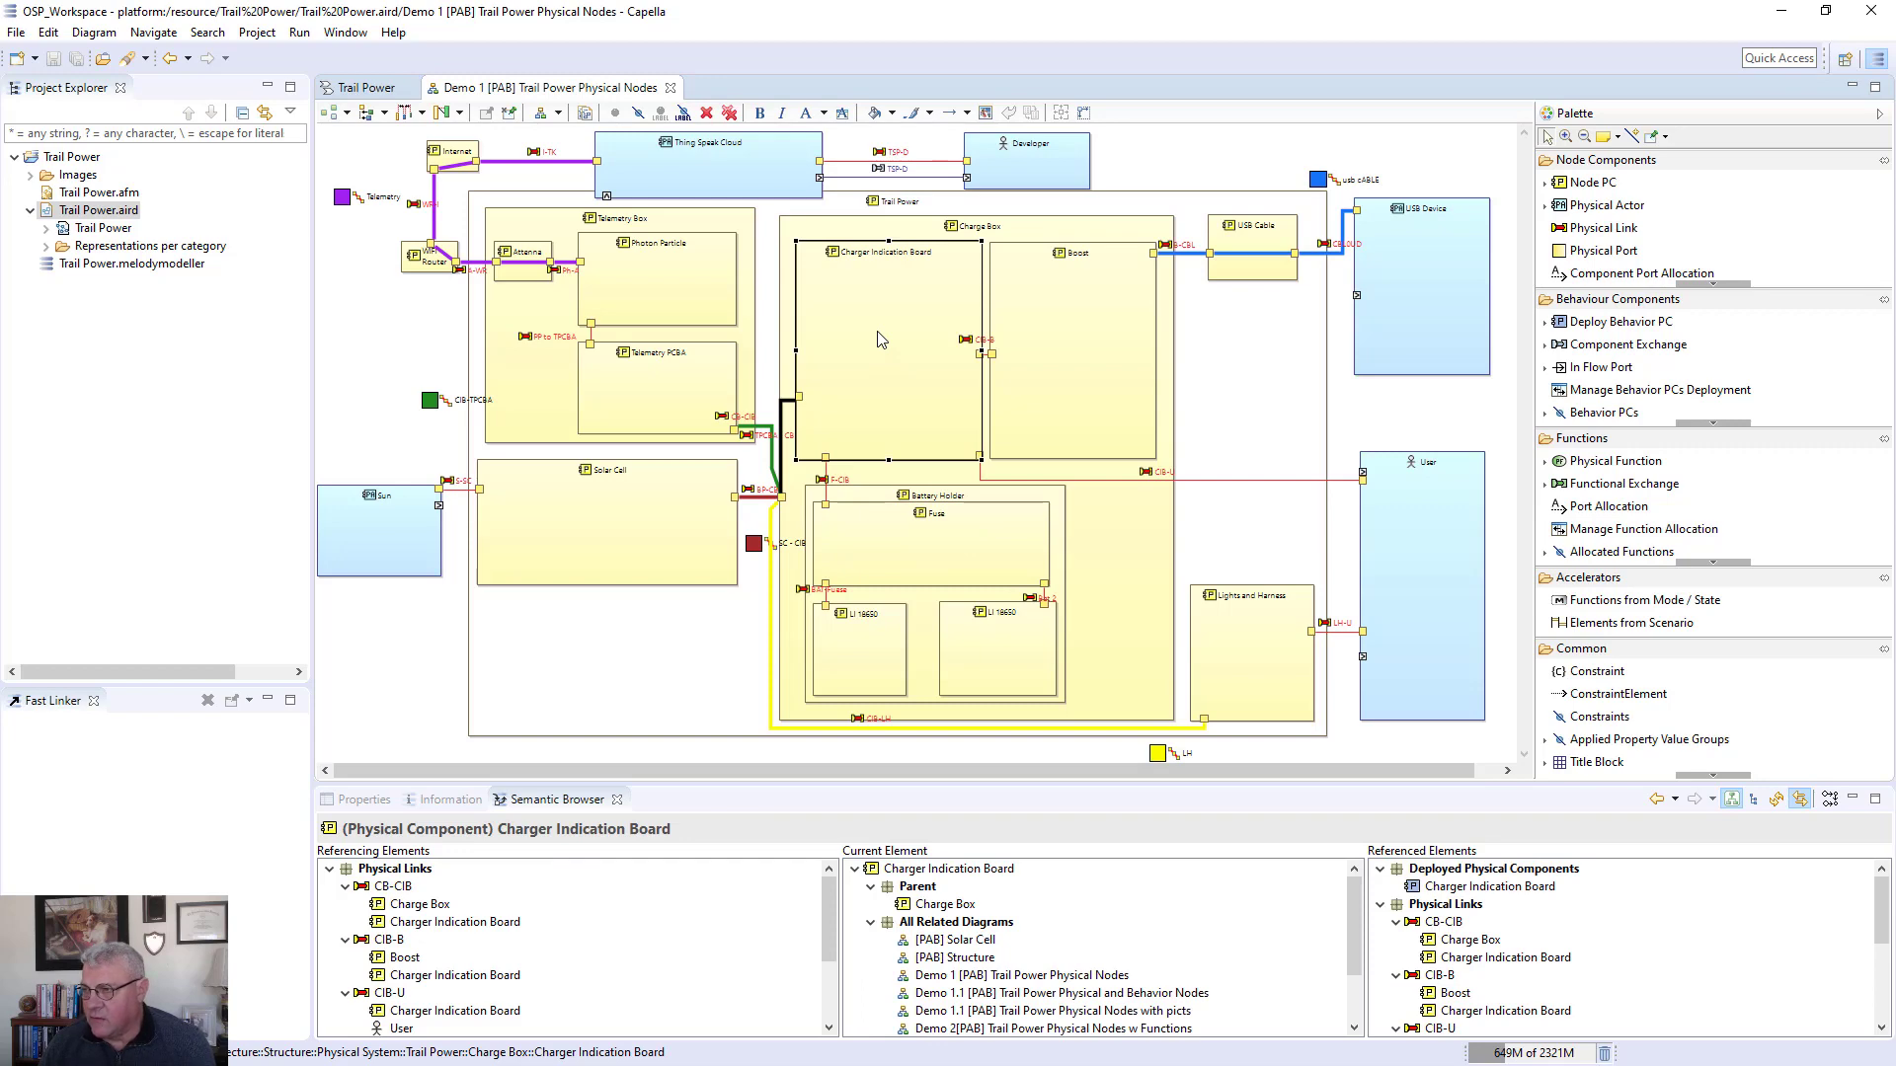
double_click(882, 340)
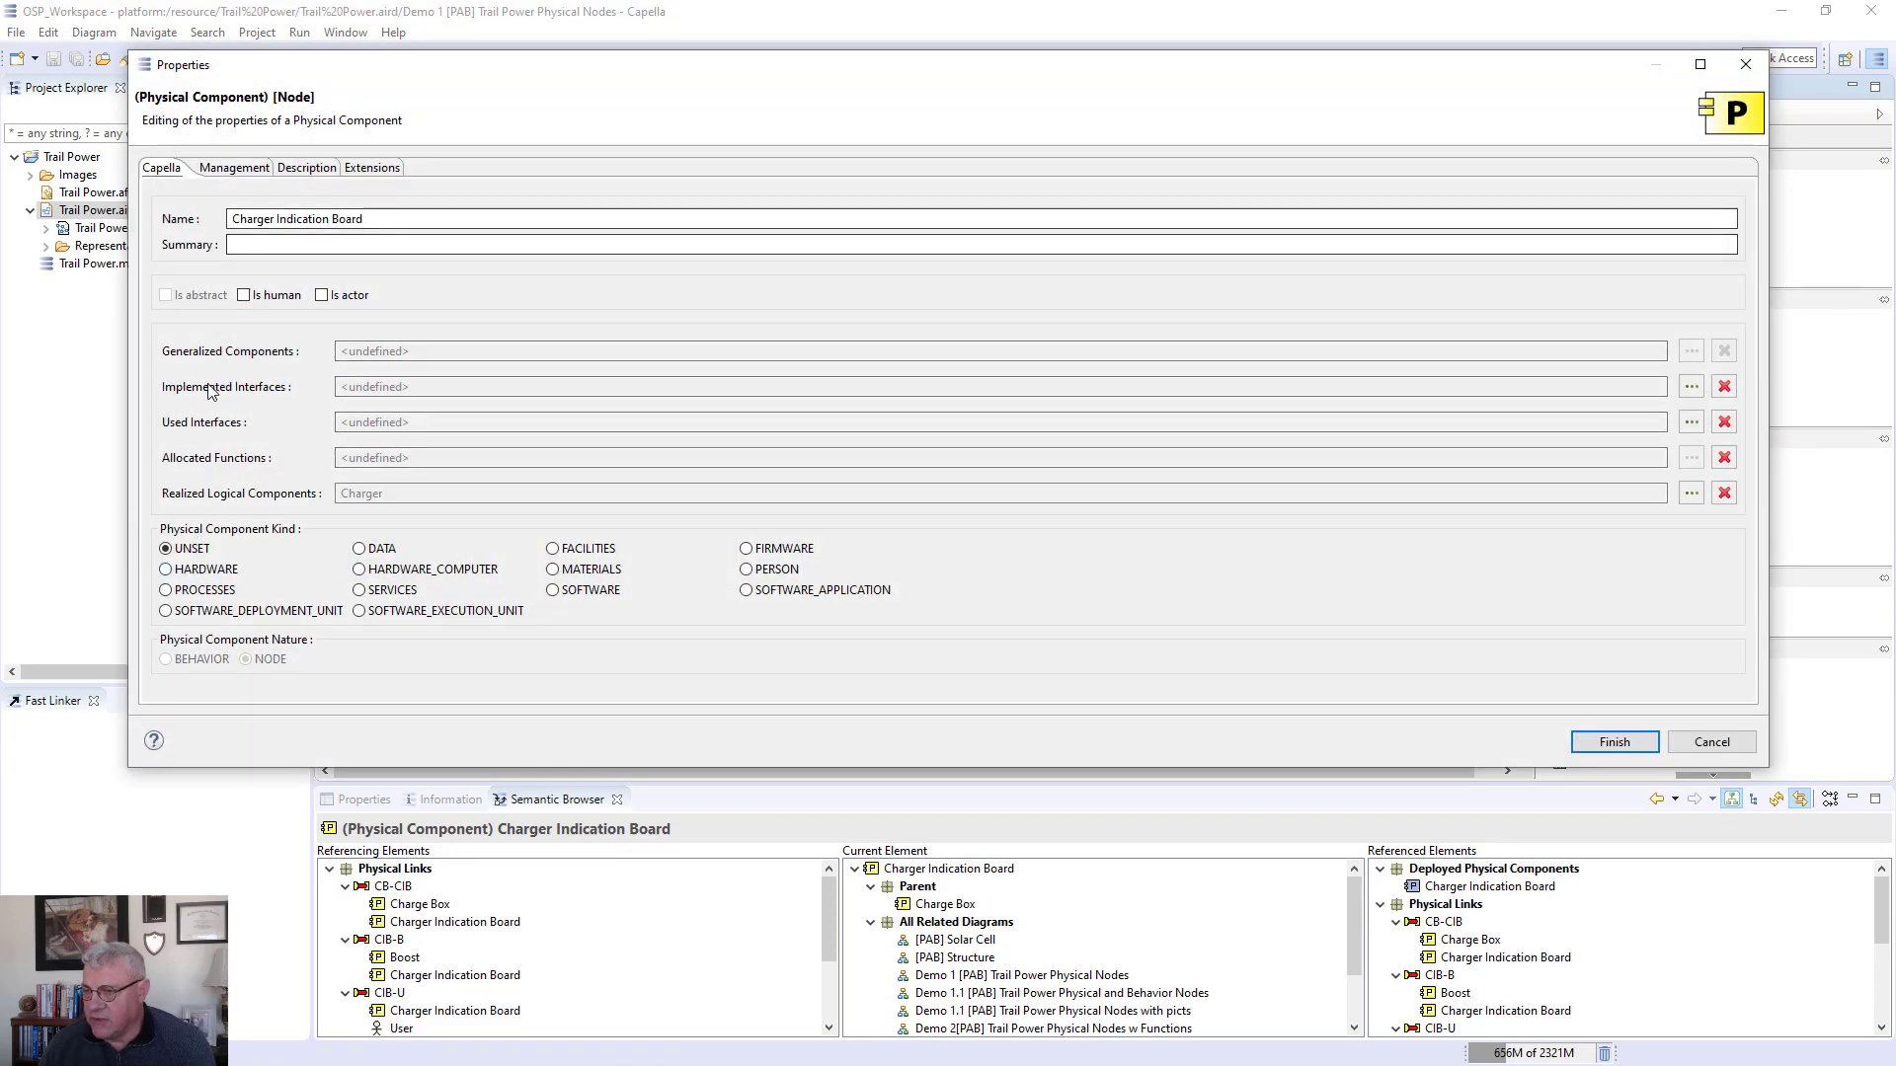
left_click(164, 570)
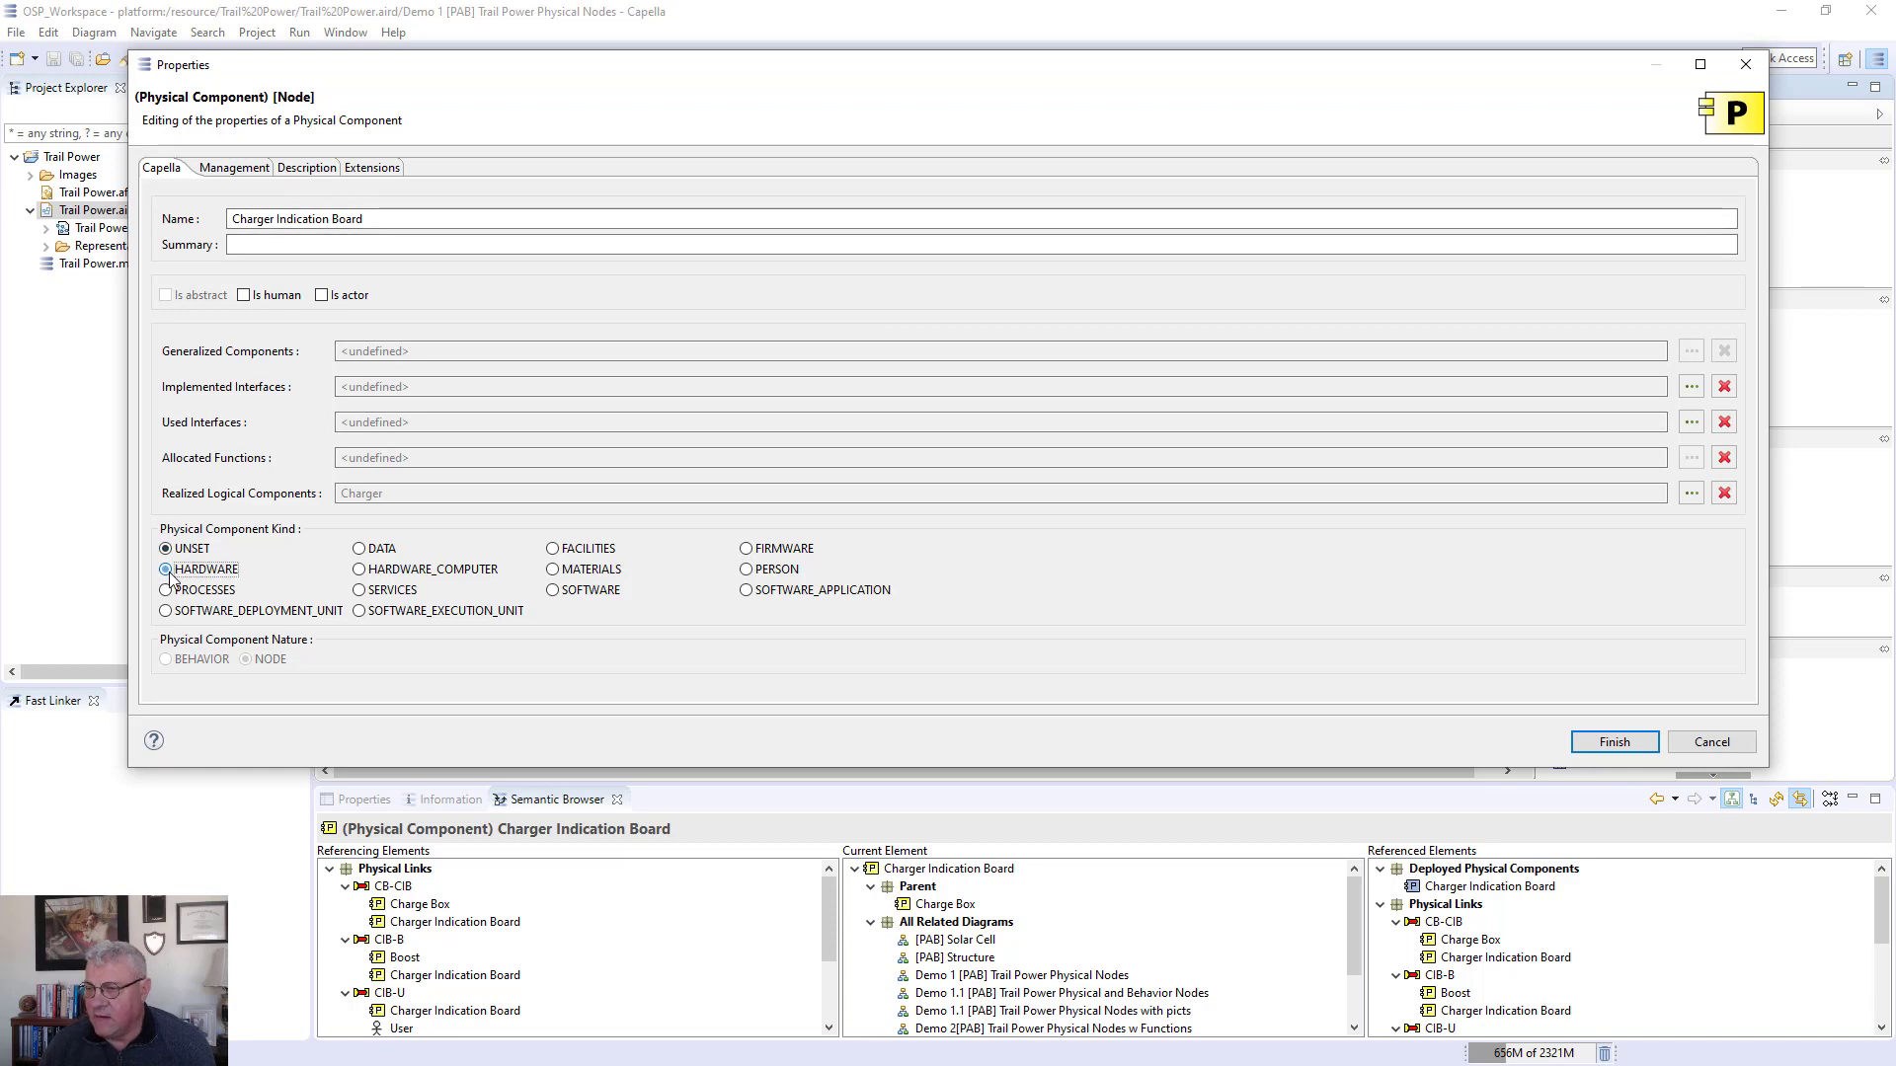
left_click(1608, 745)
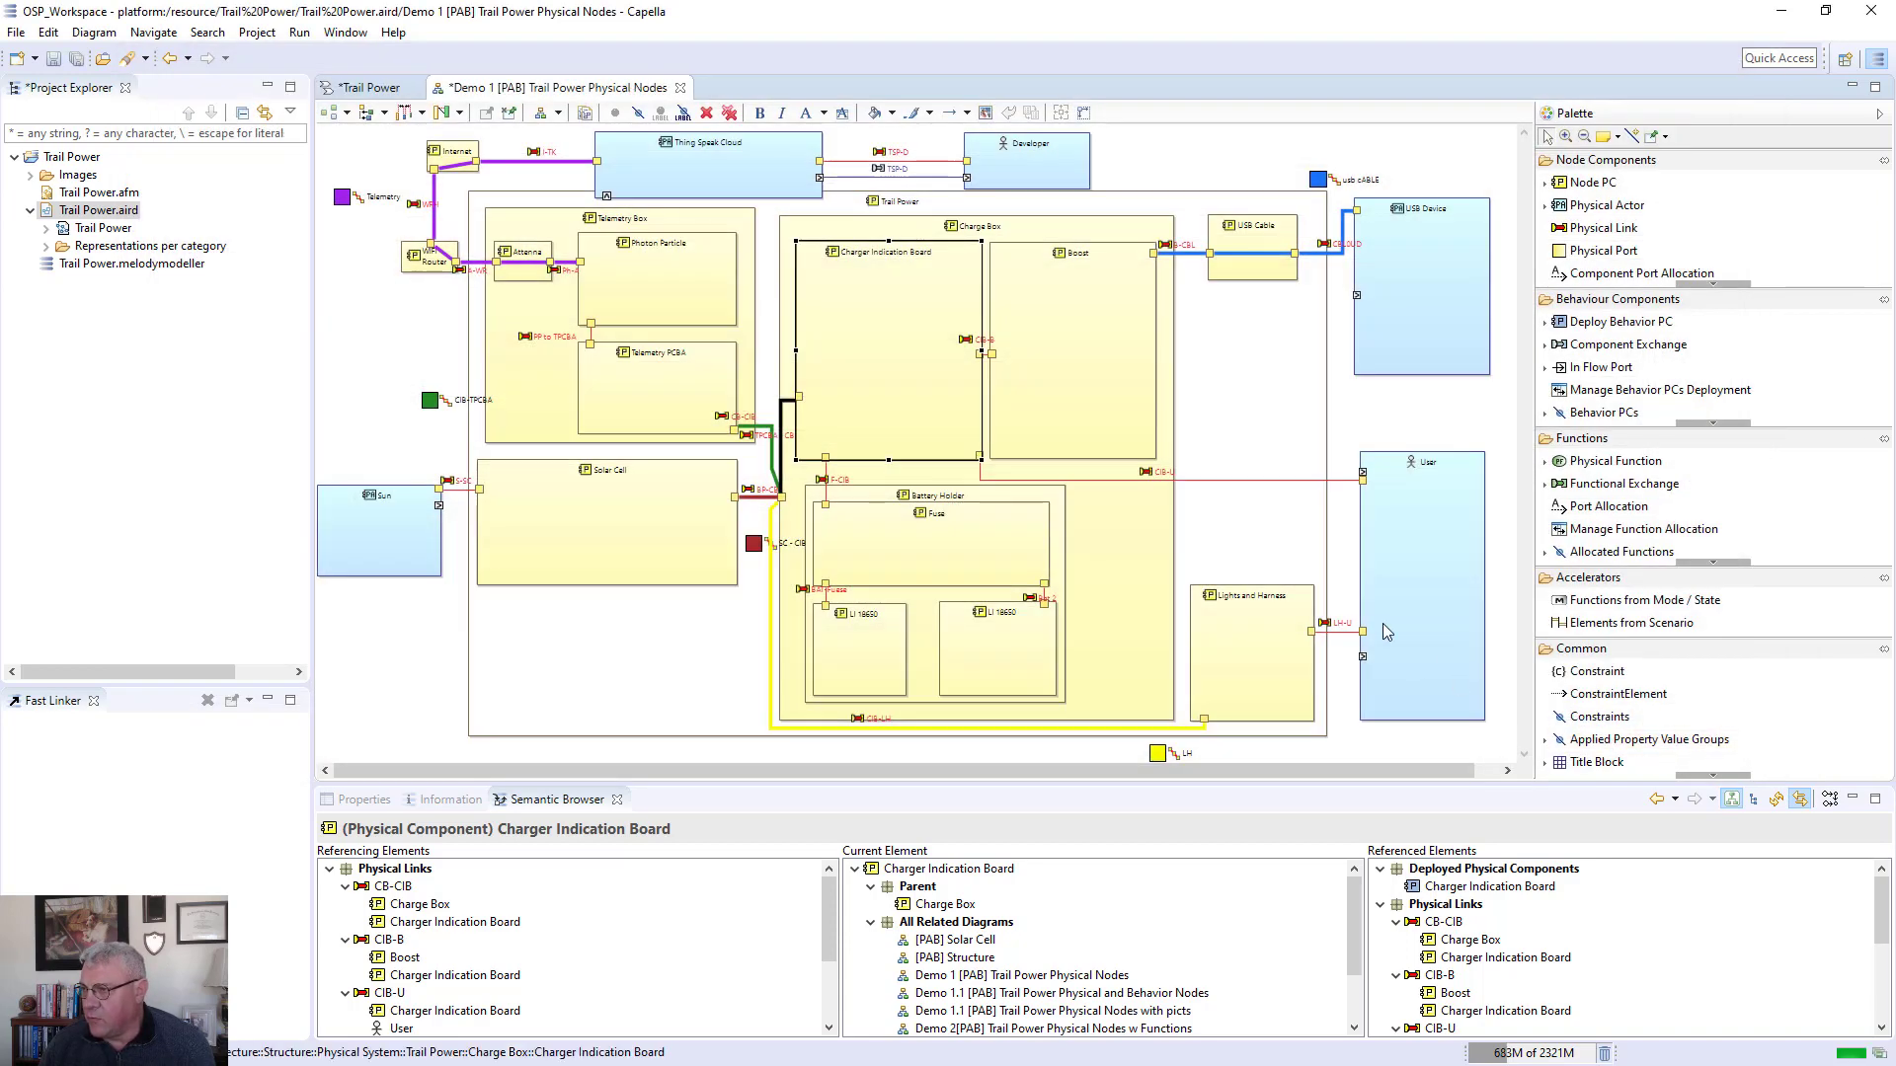
- Set the Boost component's physical component kind to HARDWARE
left_click(1062, 333)
double_click(1061, 333)
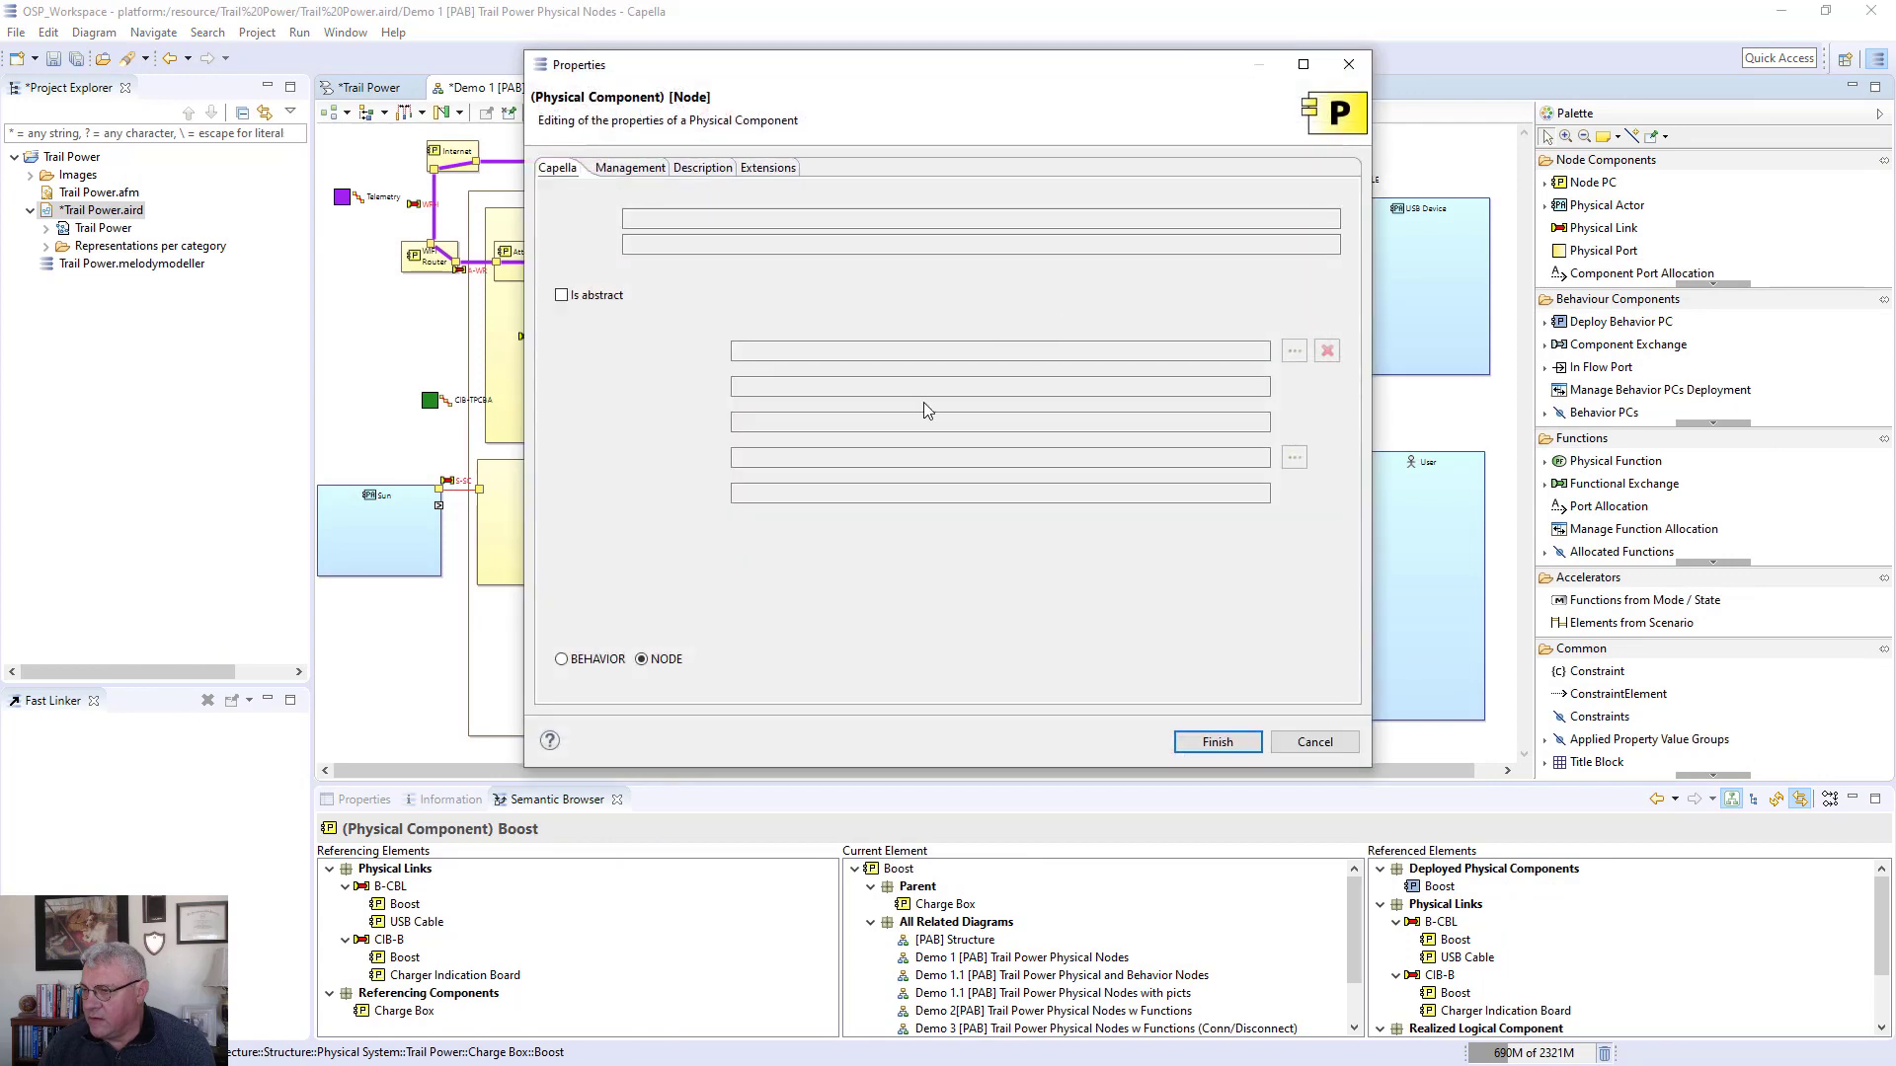
left_click(560, 570)
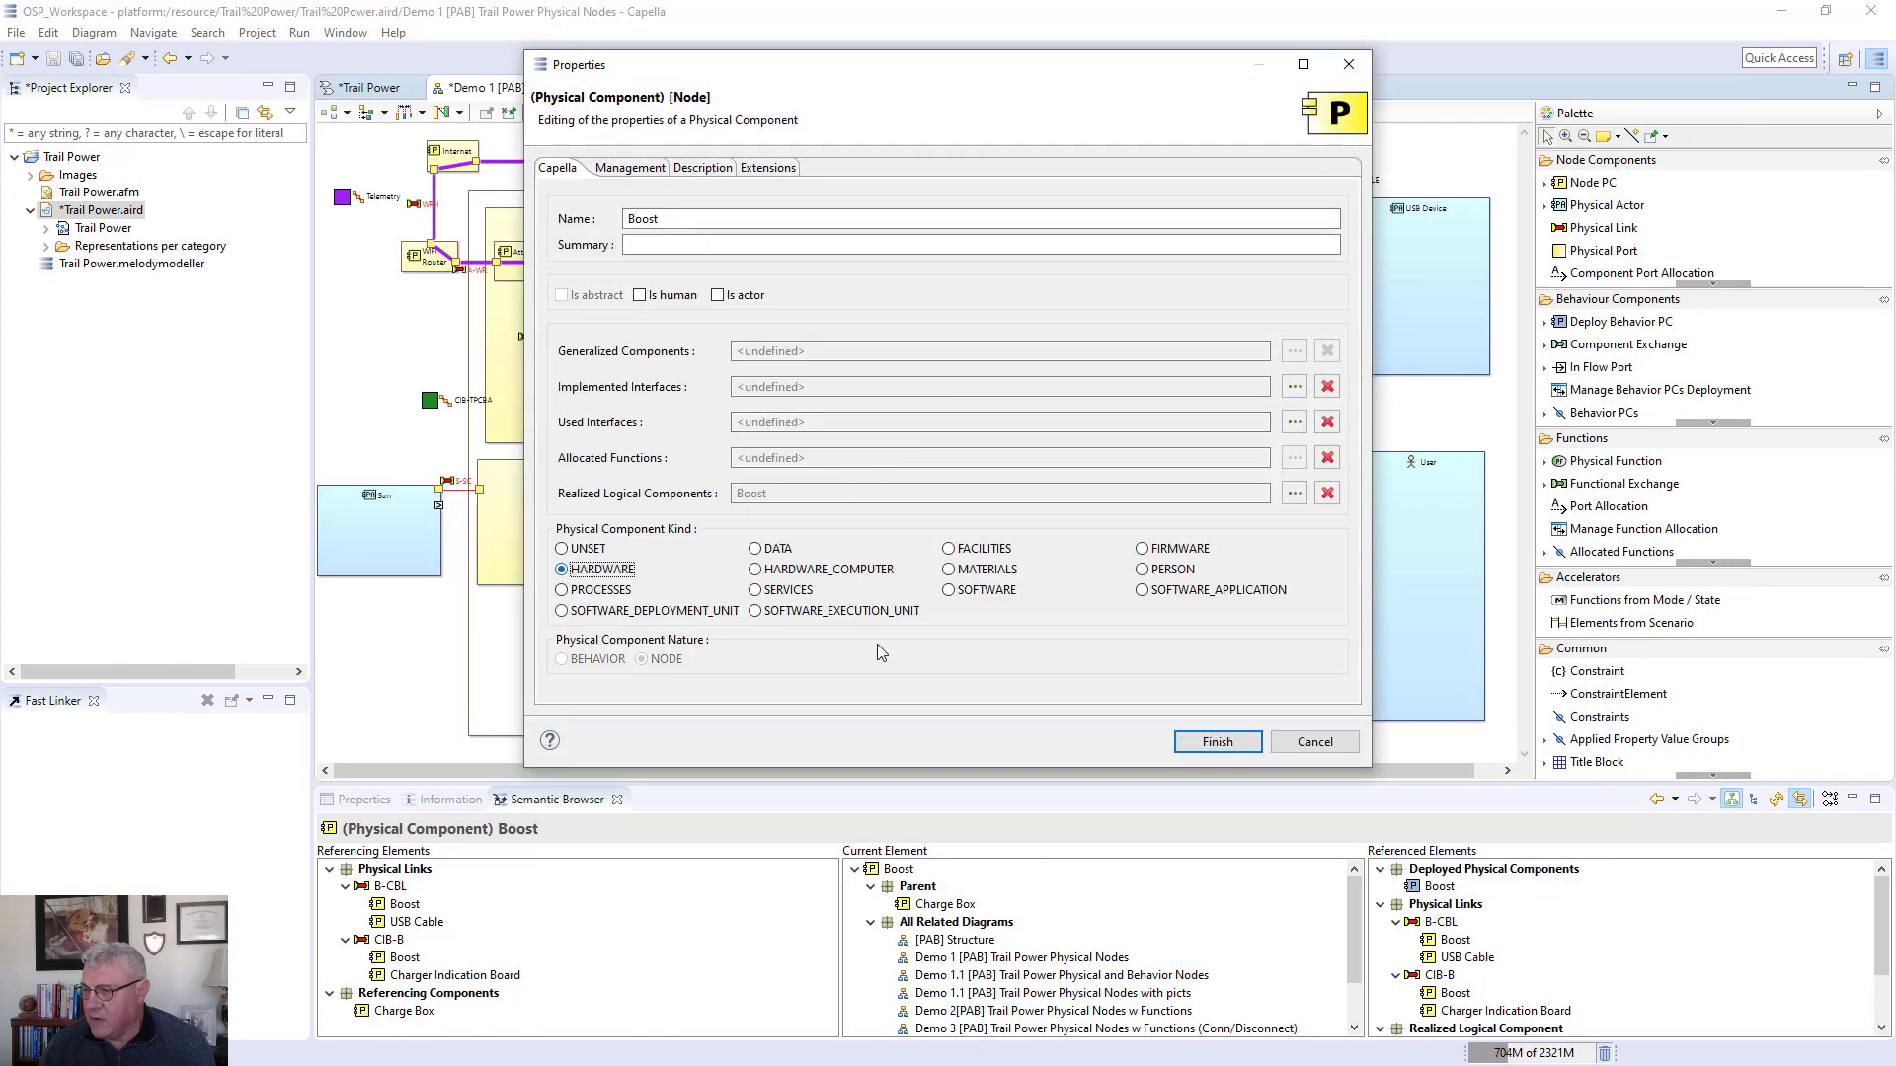
left_click(1217, 742)
left_click(950, 559)
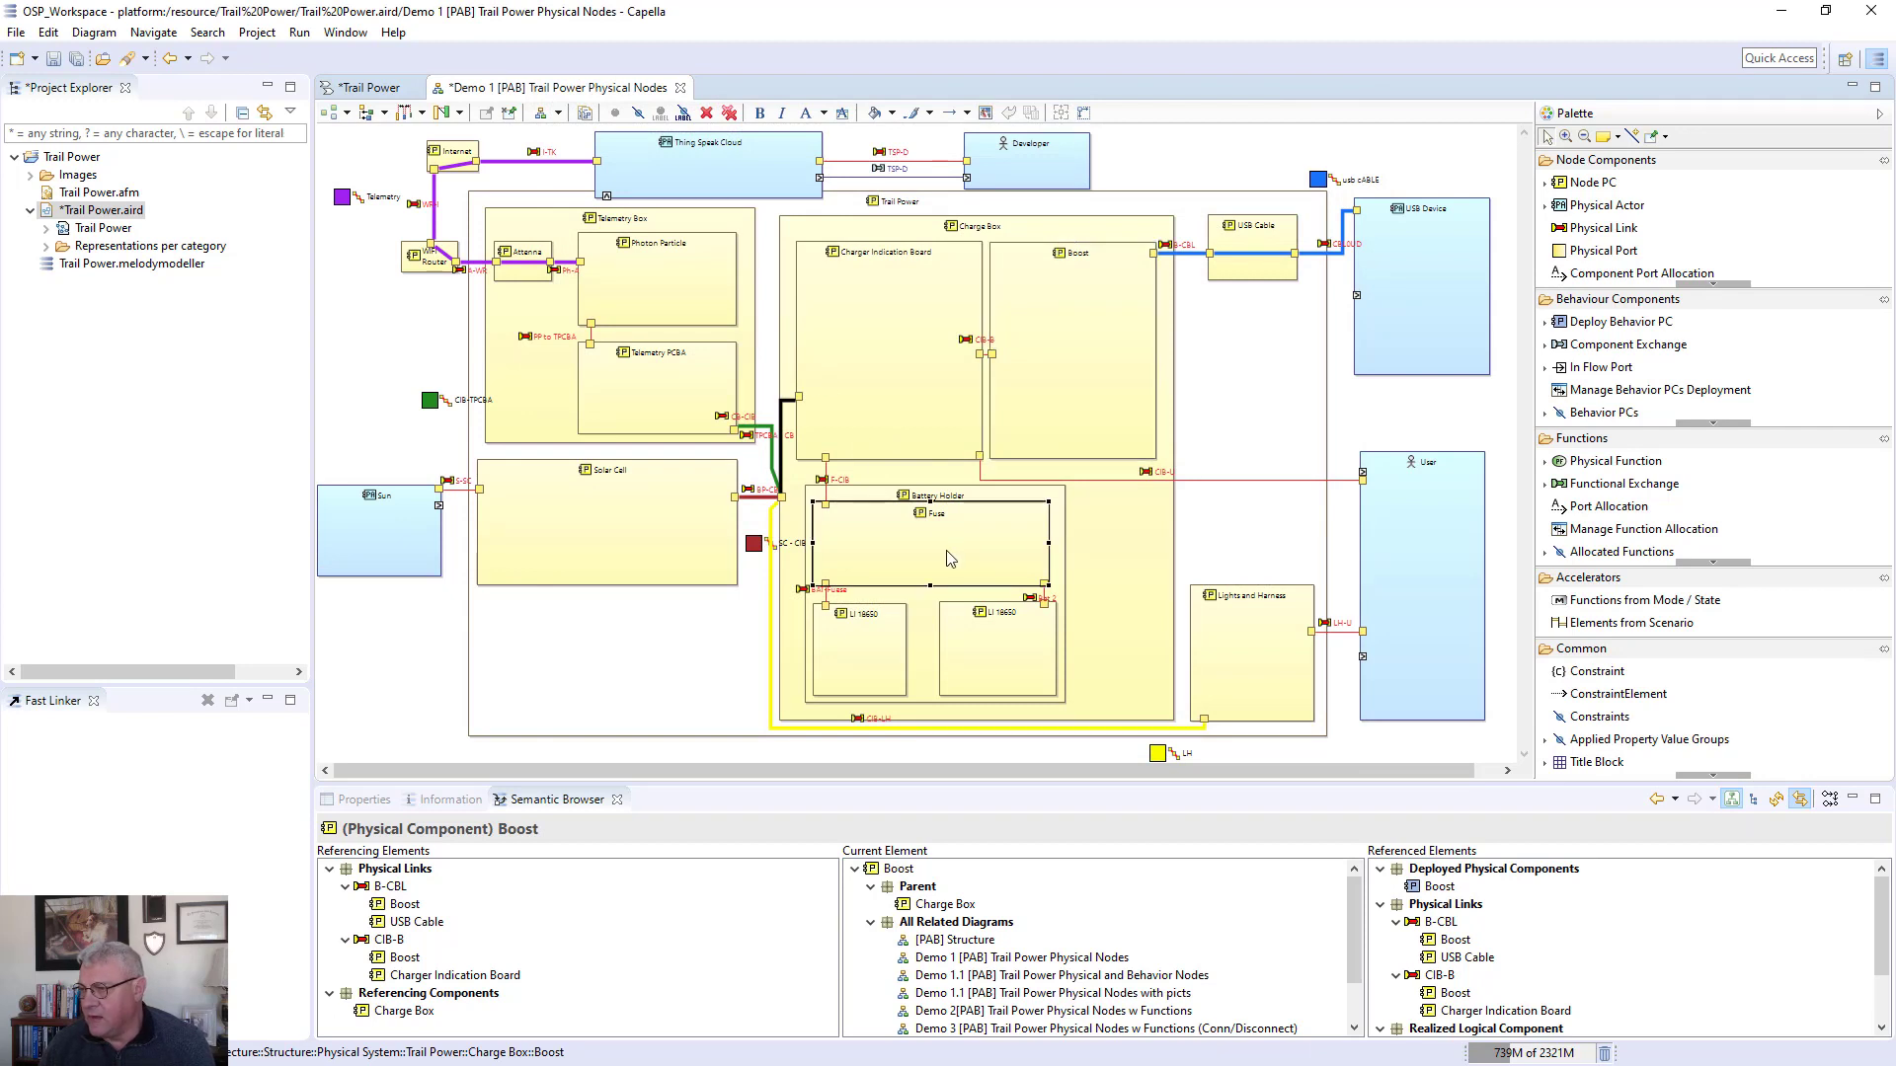
left_click(976, 502)
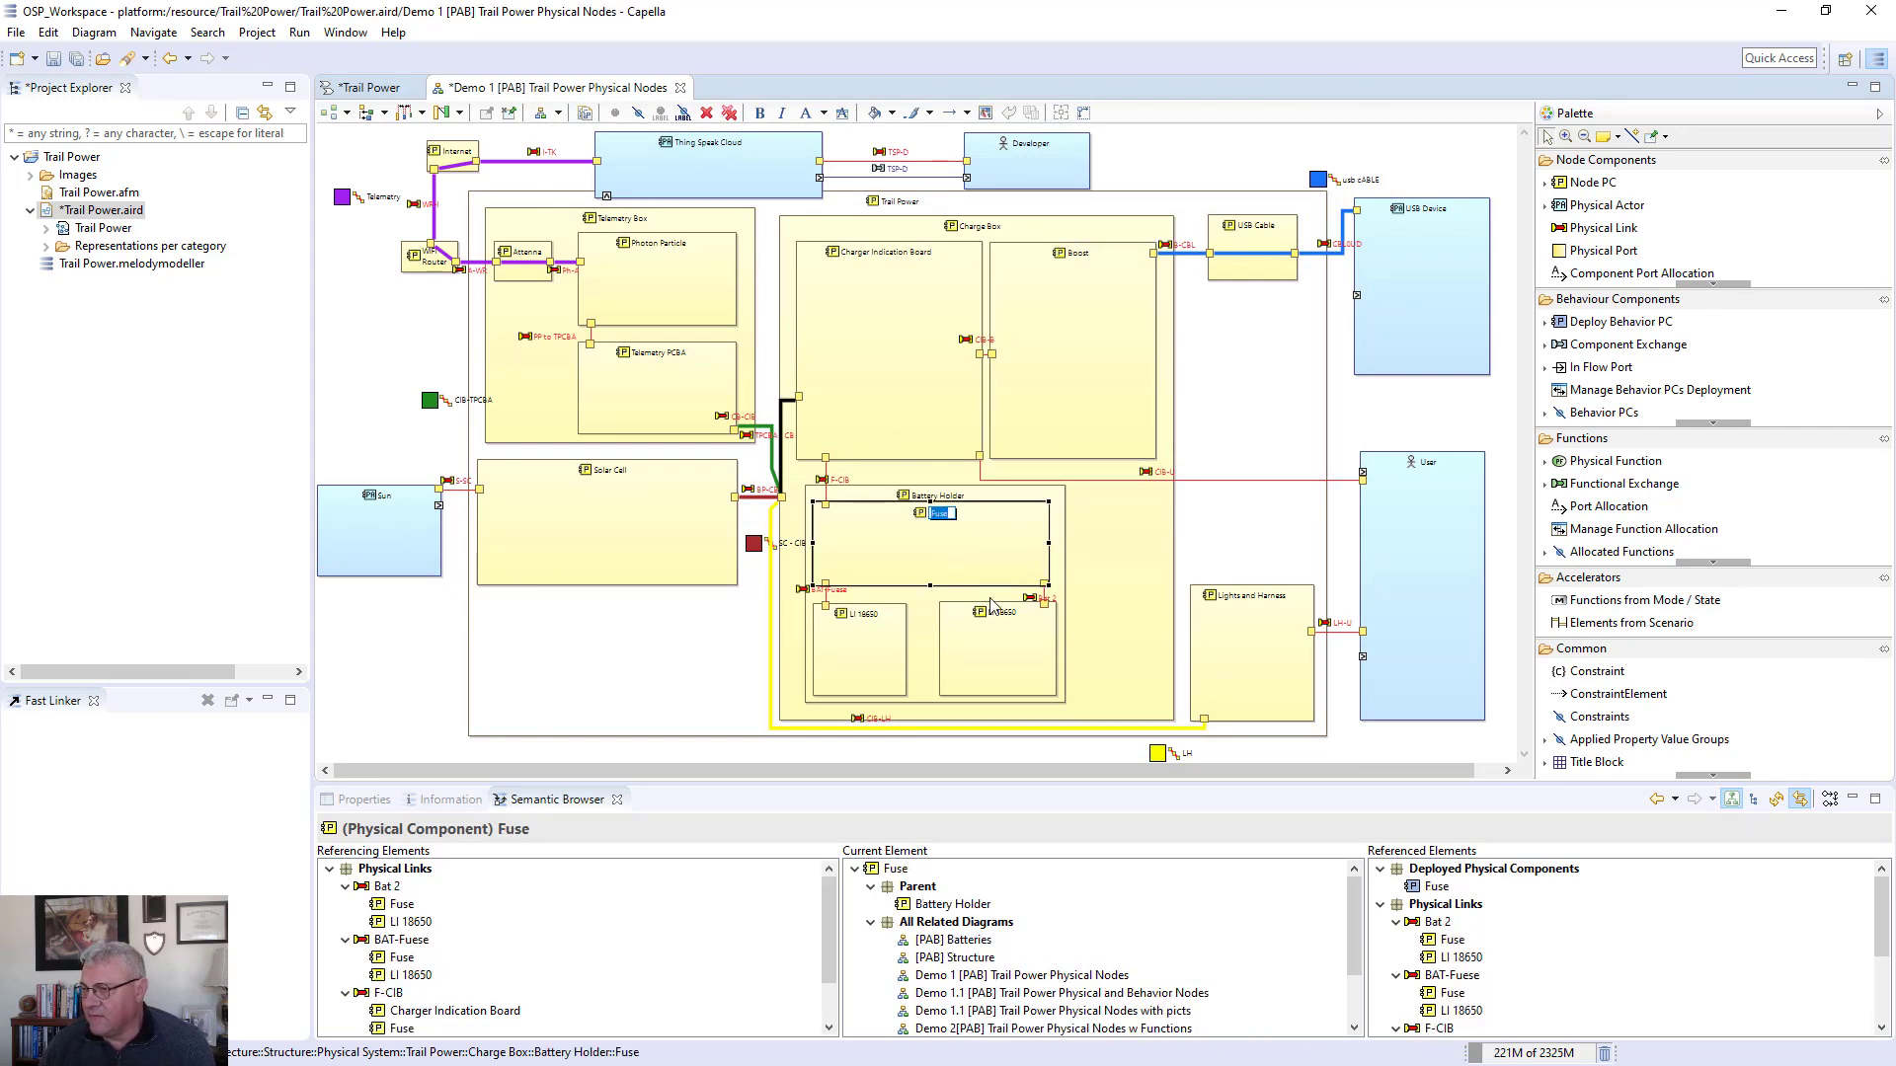
left_click(1247, 538)
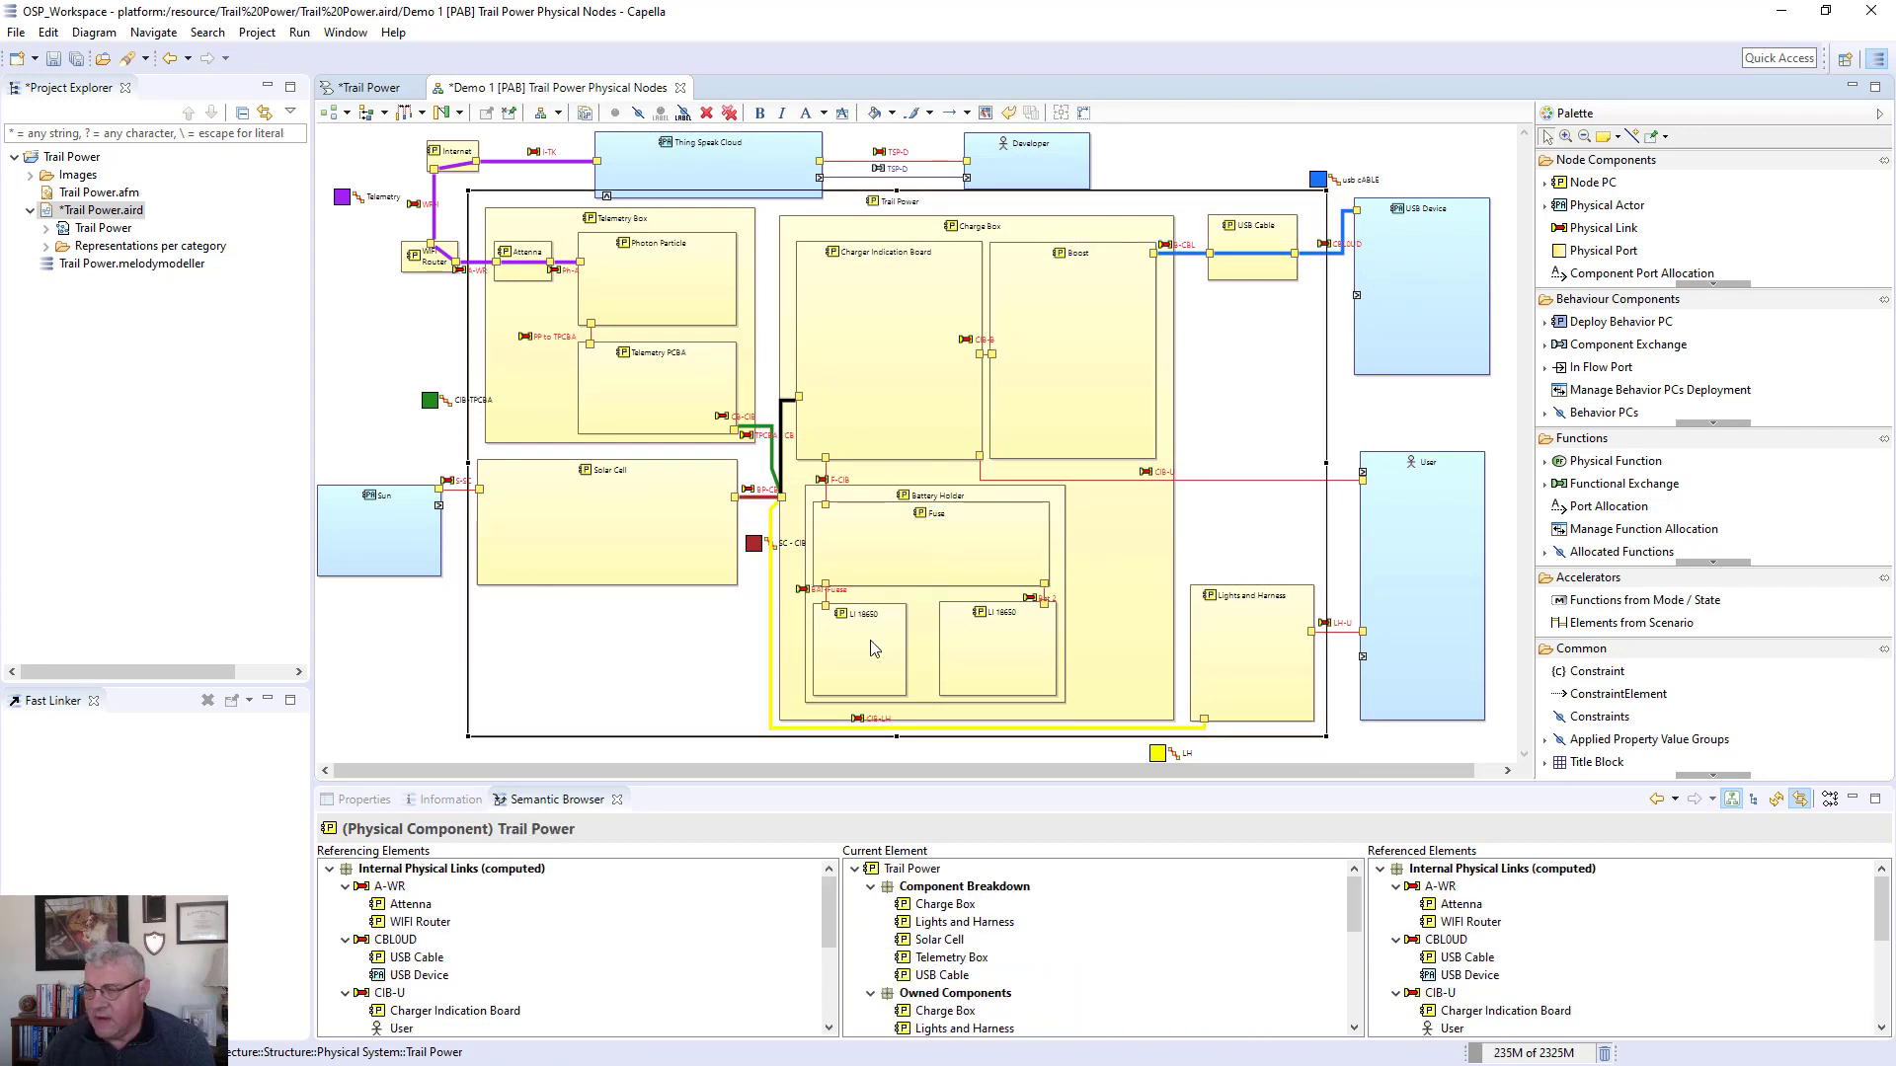
- Set the physical component kind to HARDWARE for the LI 18650 battery linked to the Fuse by BAT-Fuese
left_click(874, 648)
double_click(874, 648)
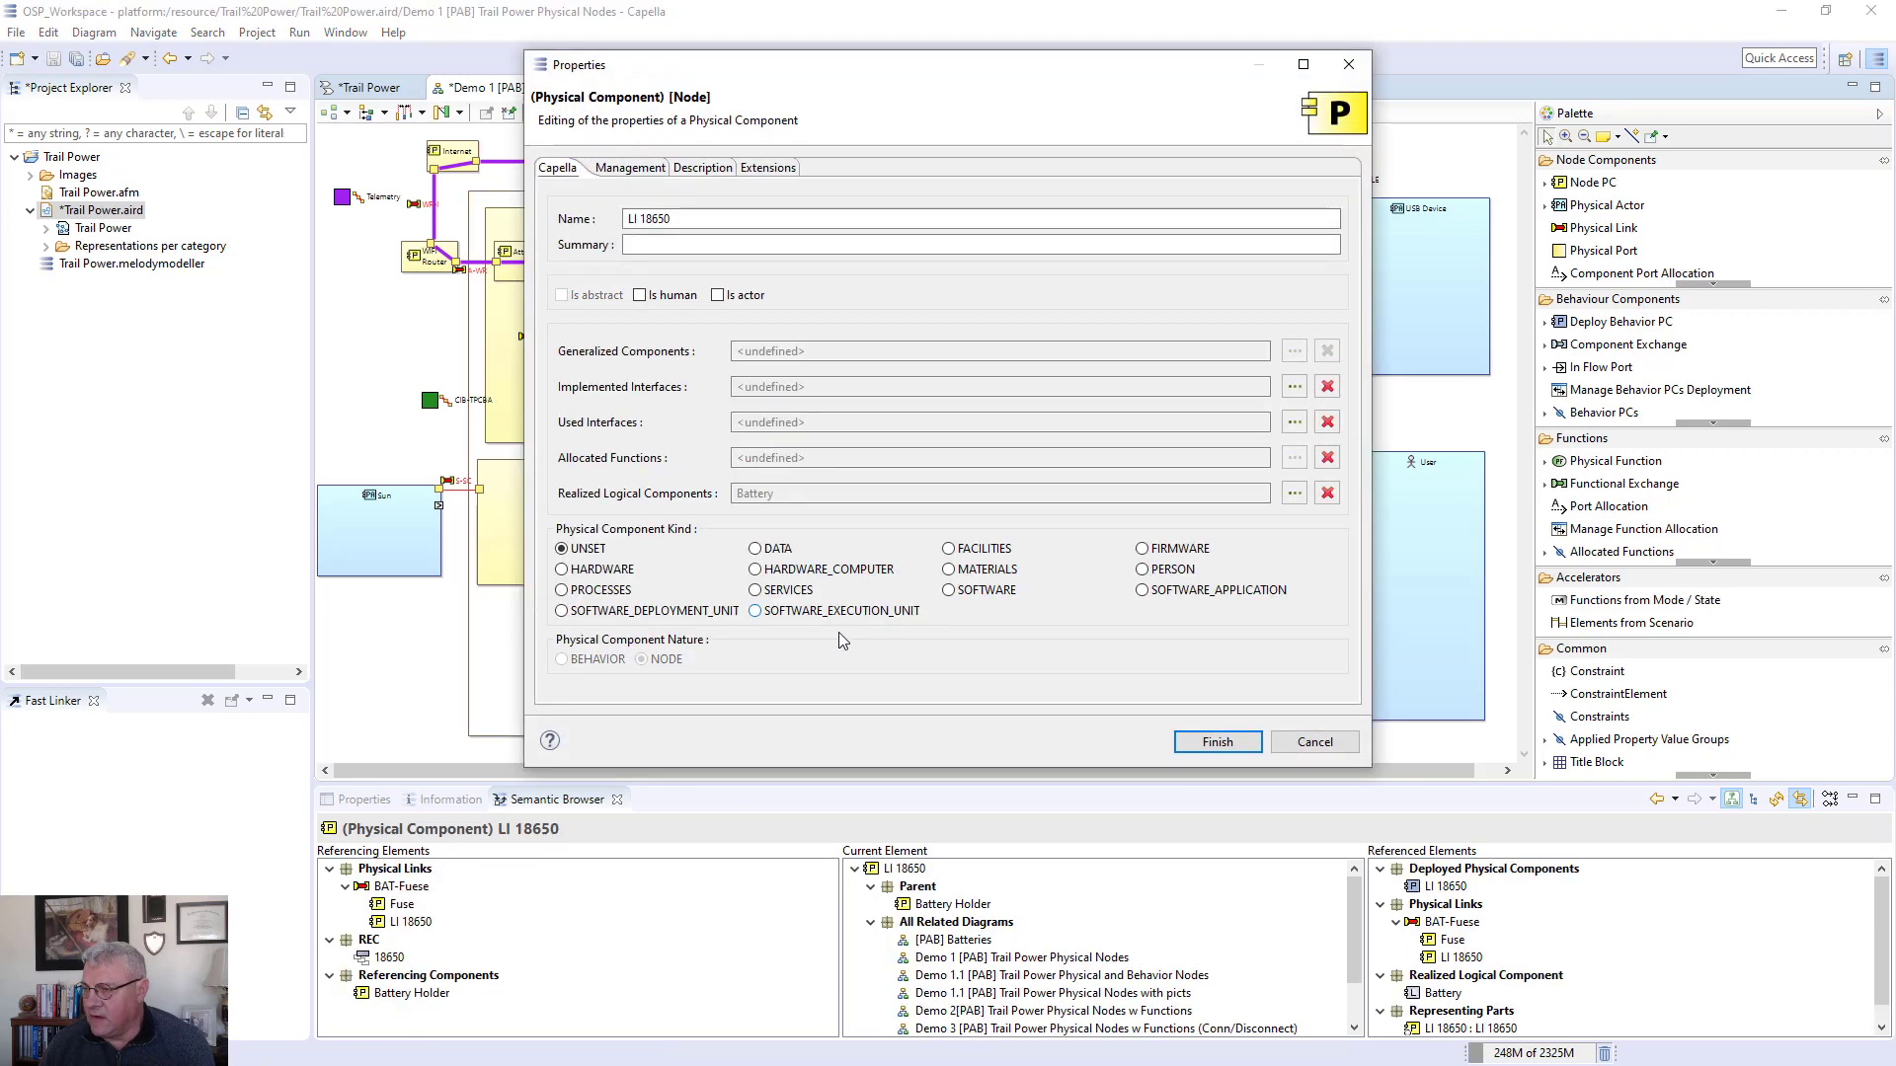
left_click(587, 572)
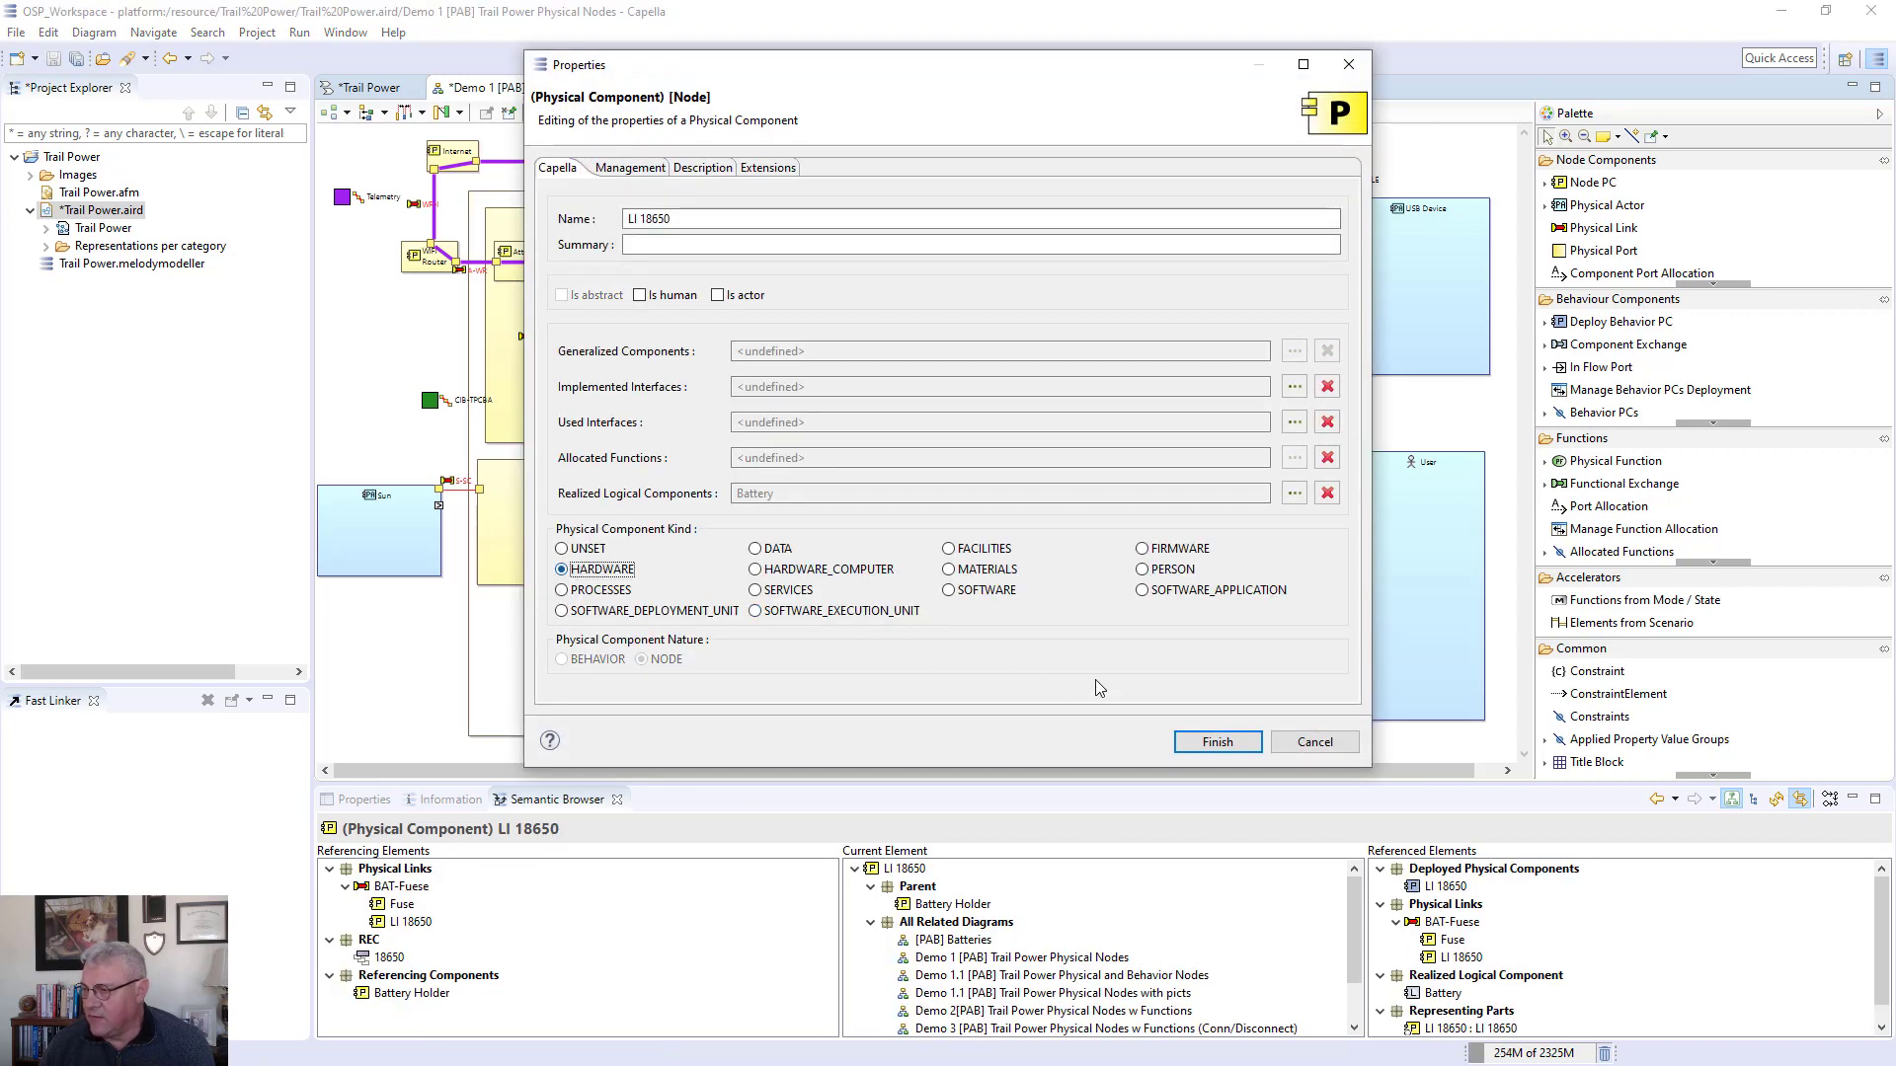
left_click(1207, 742)
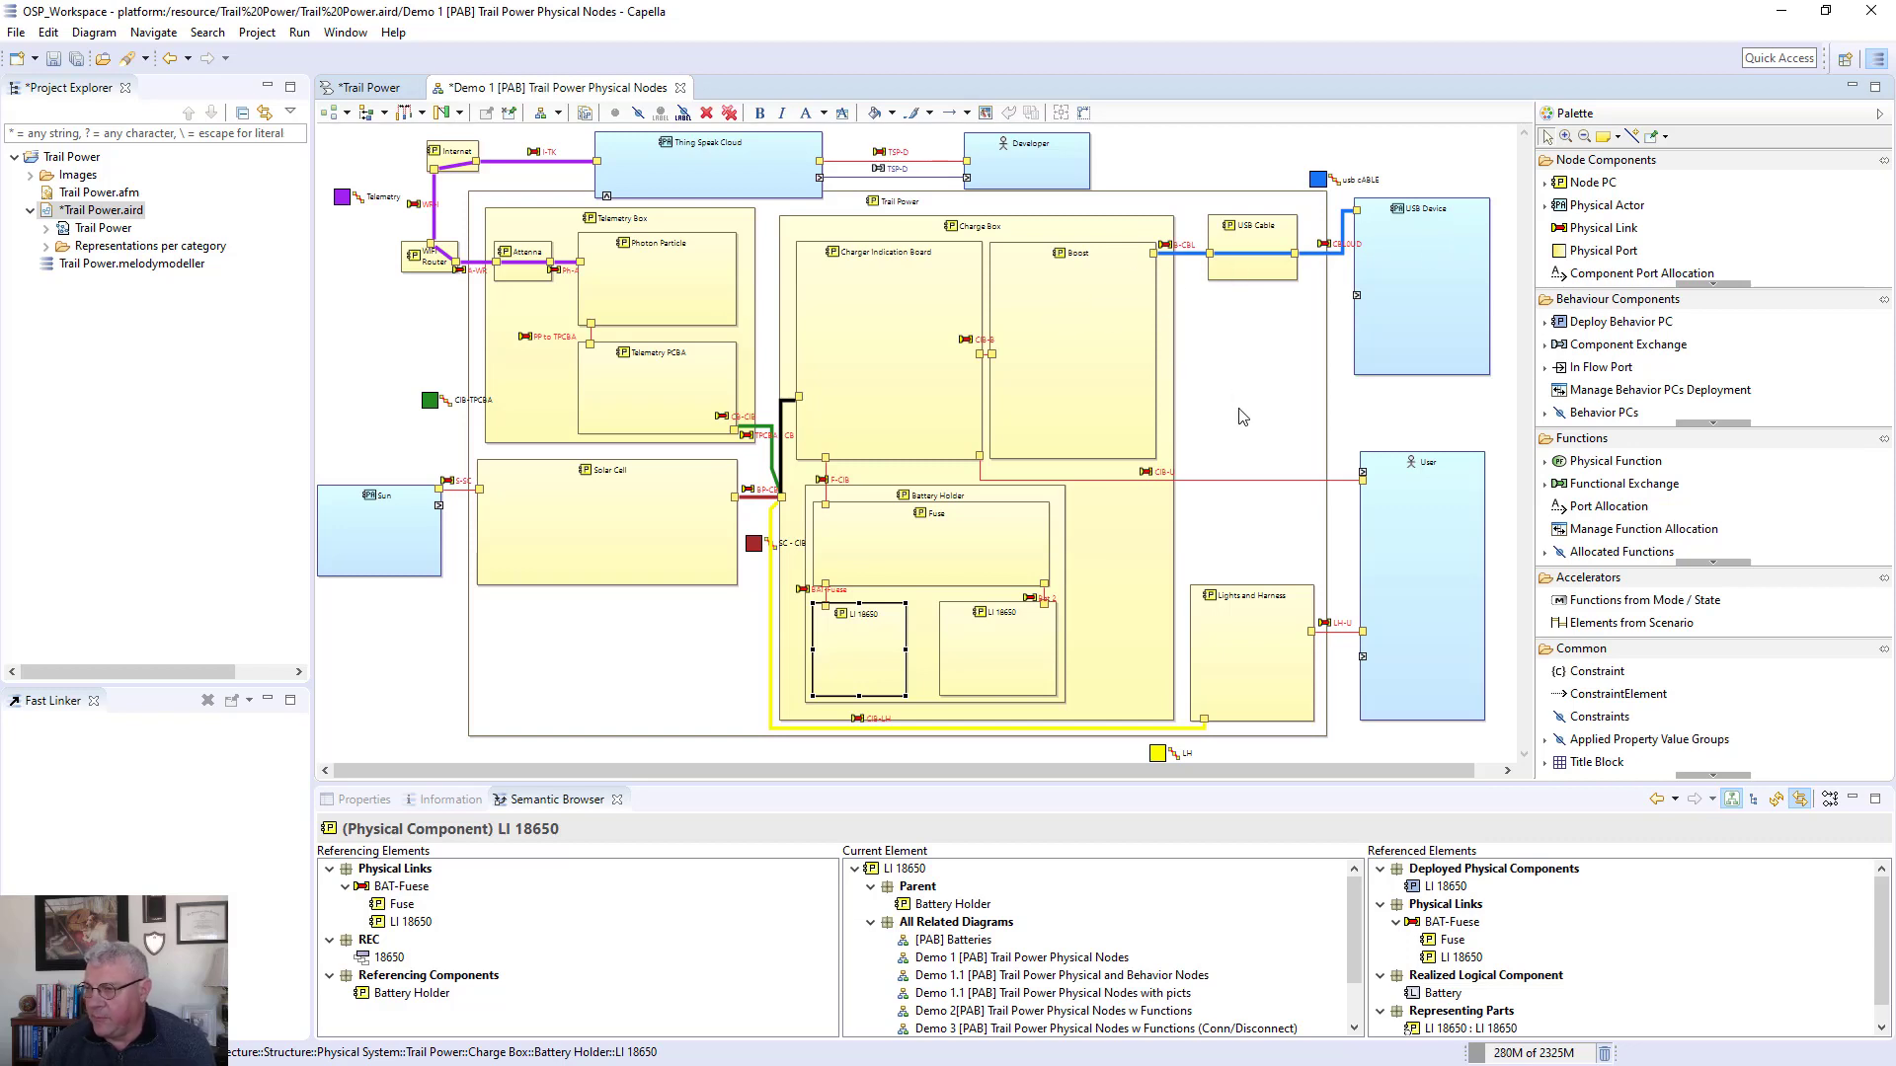
- Examine the CIB-U physical link's ends and the links involved in the usb cABLE physical path
left_click(1231, 480)
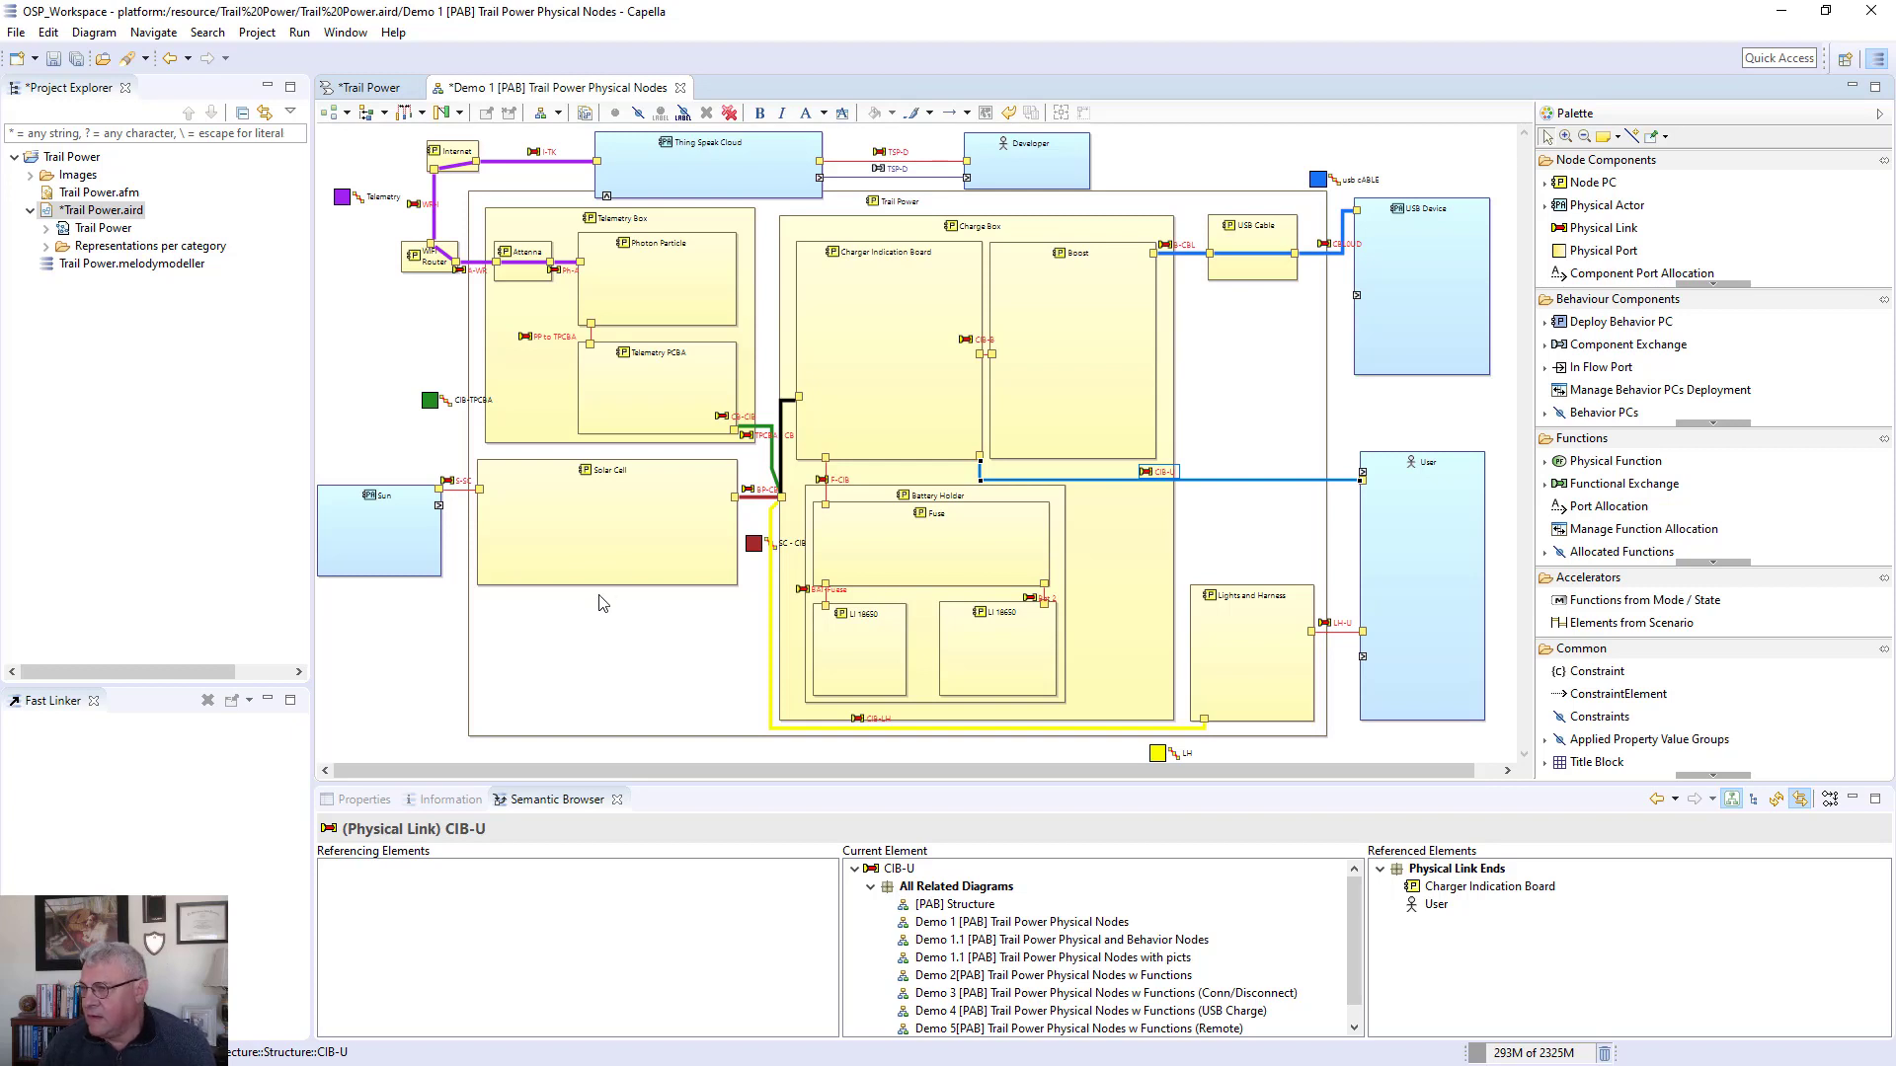
left_click(1373, 424)
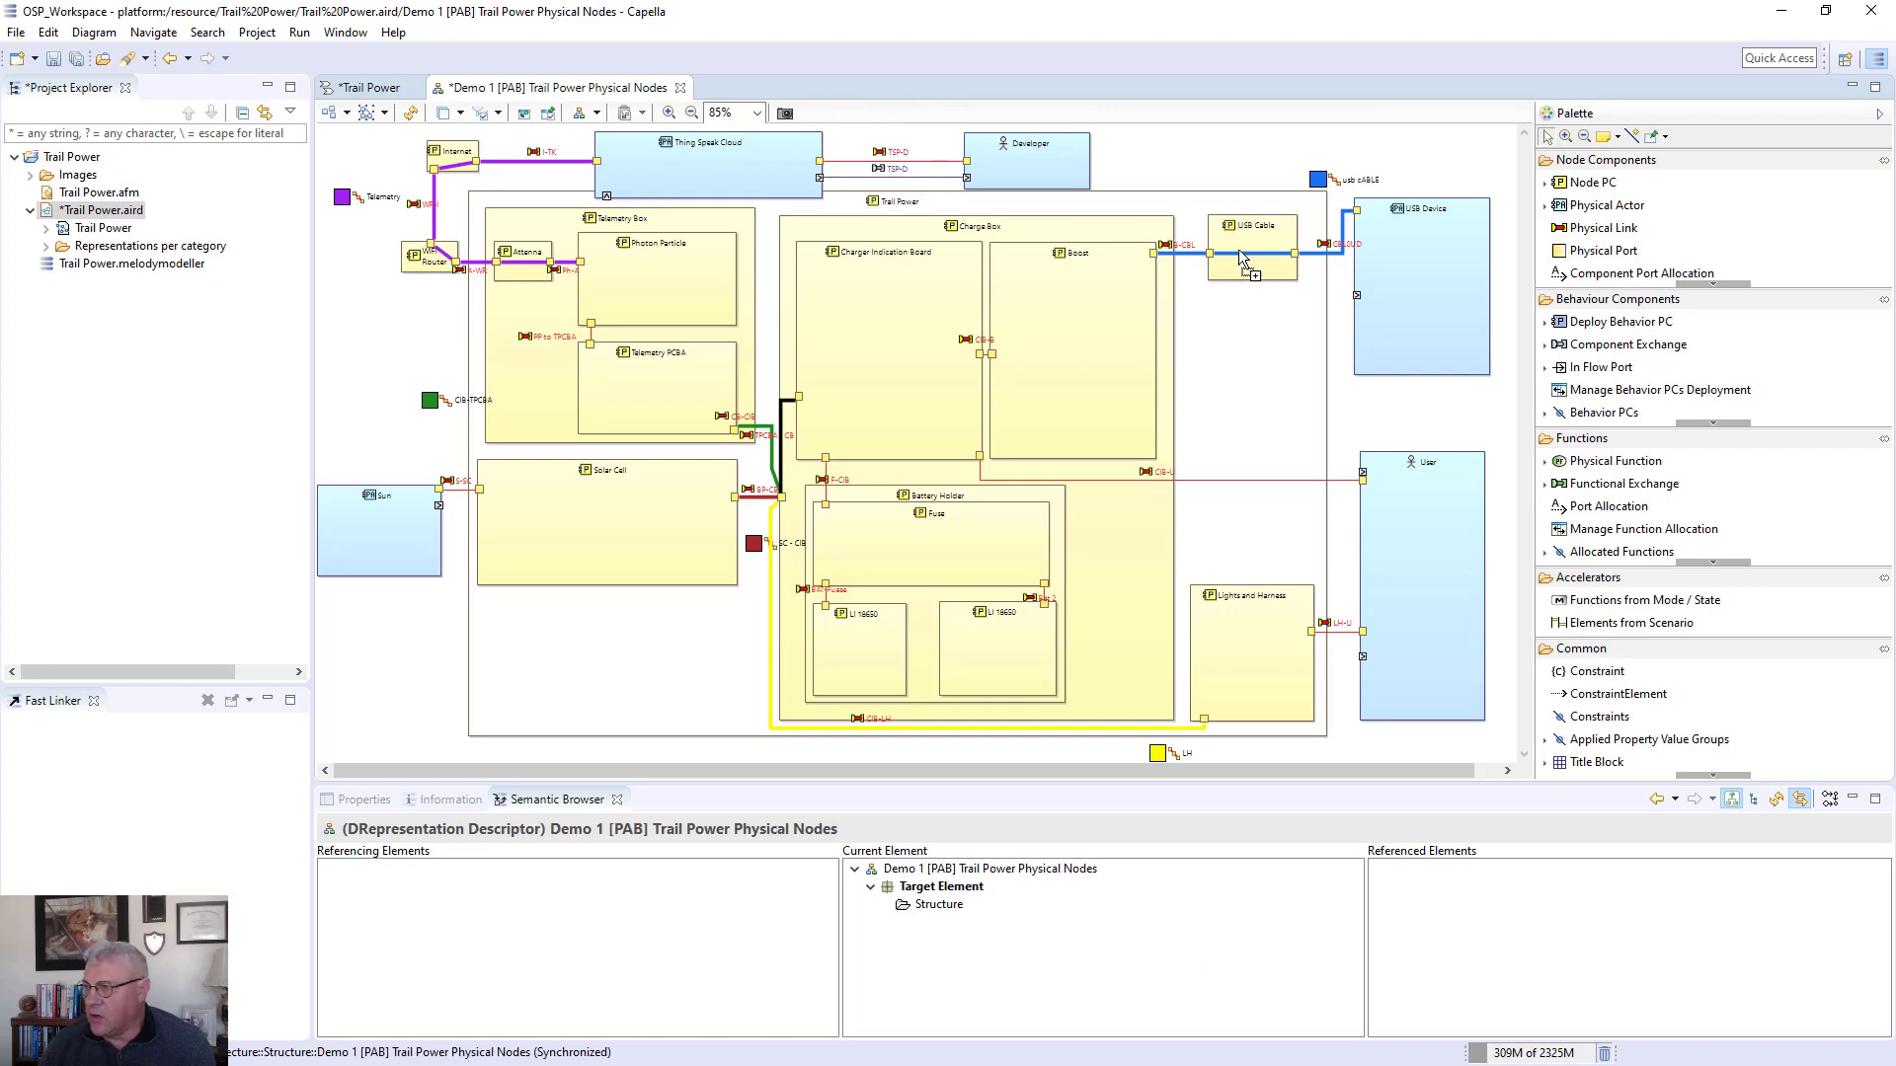
left_click(1317, 180)
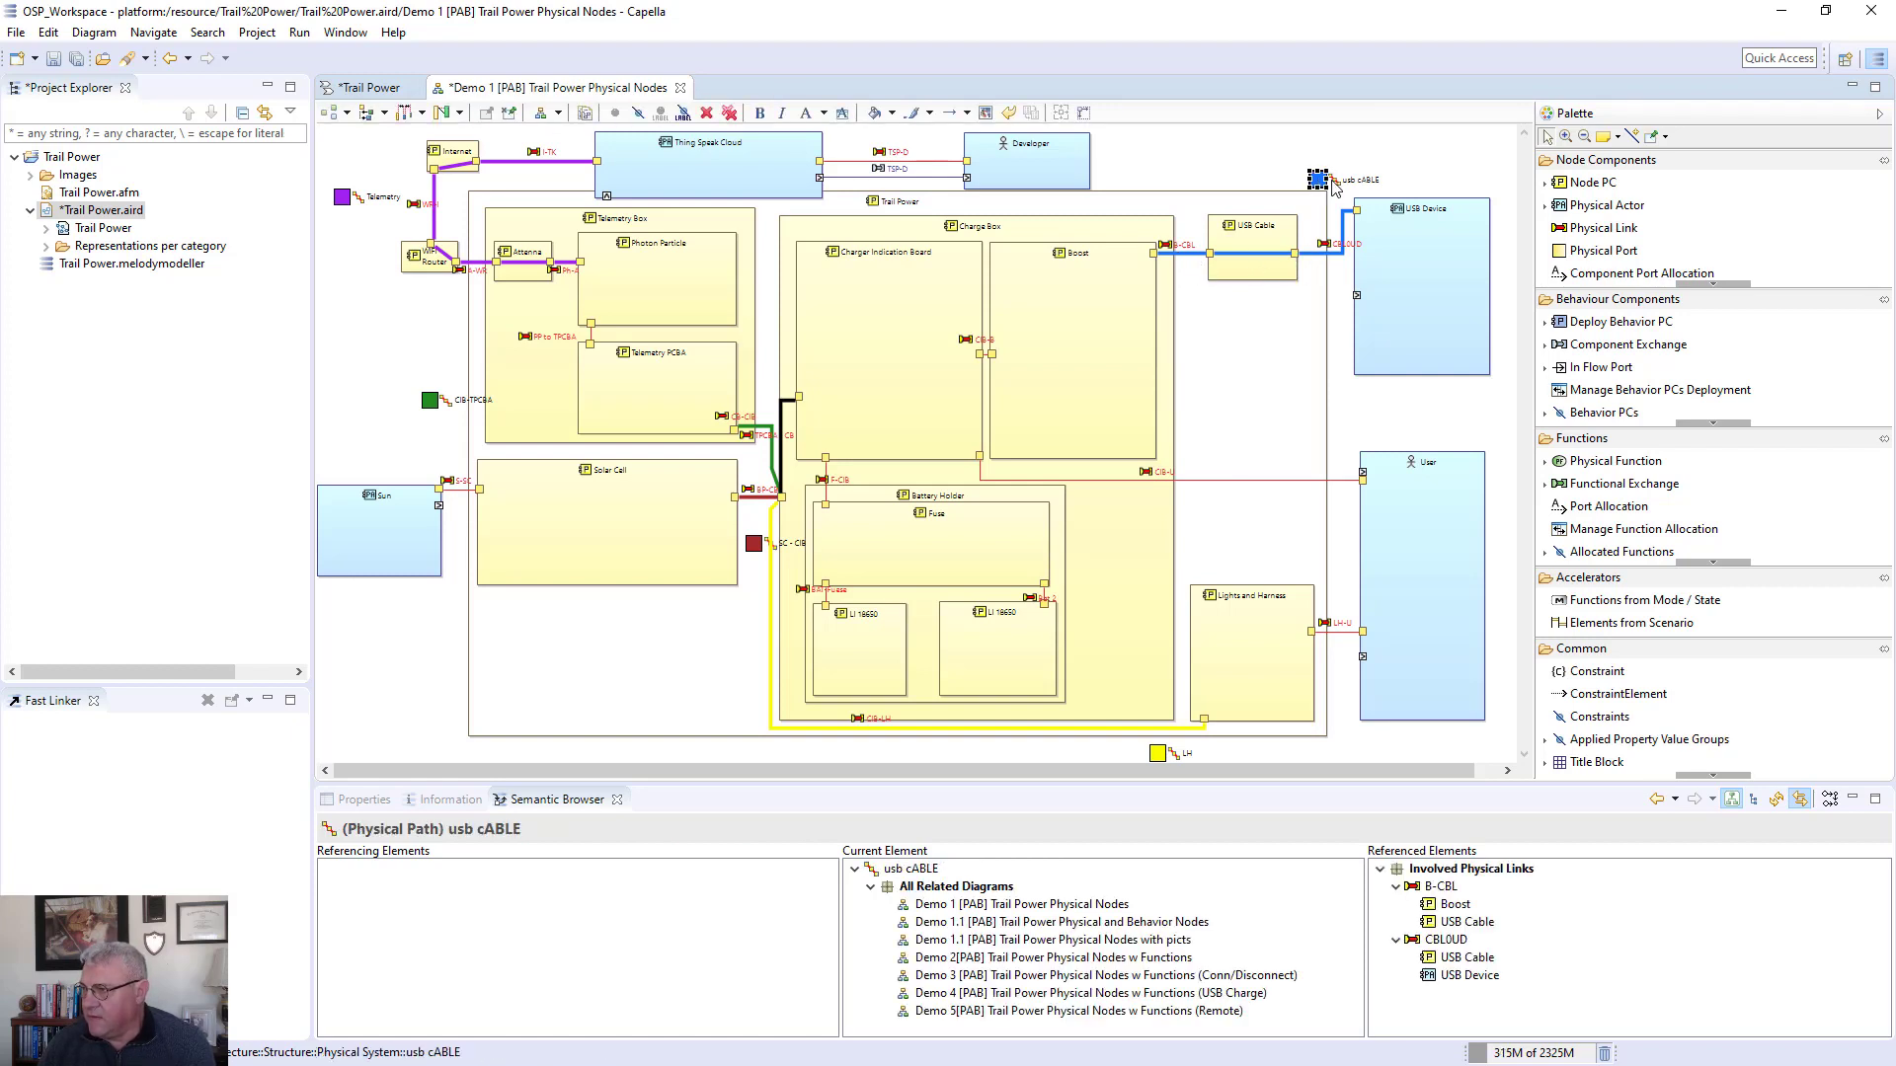
left_click(1334, 185)
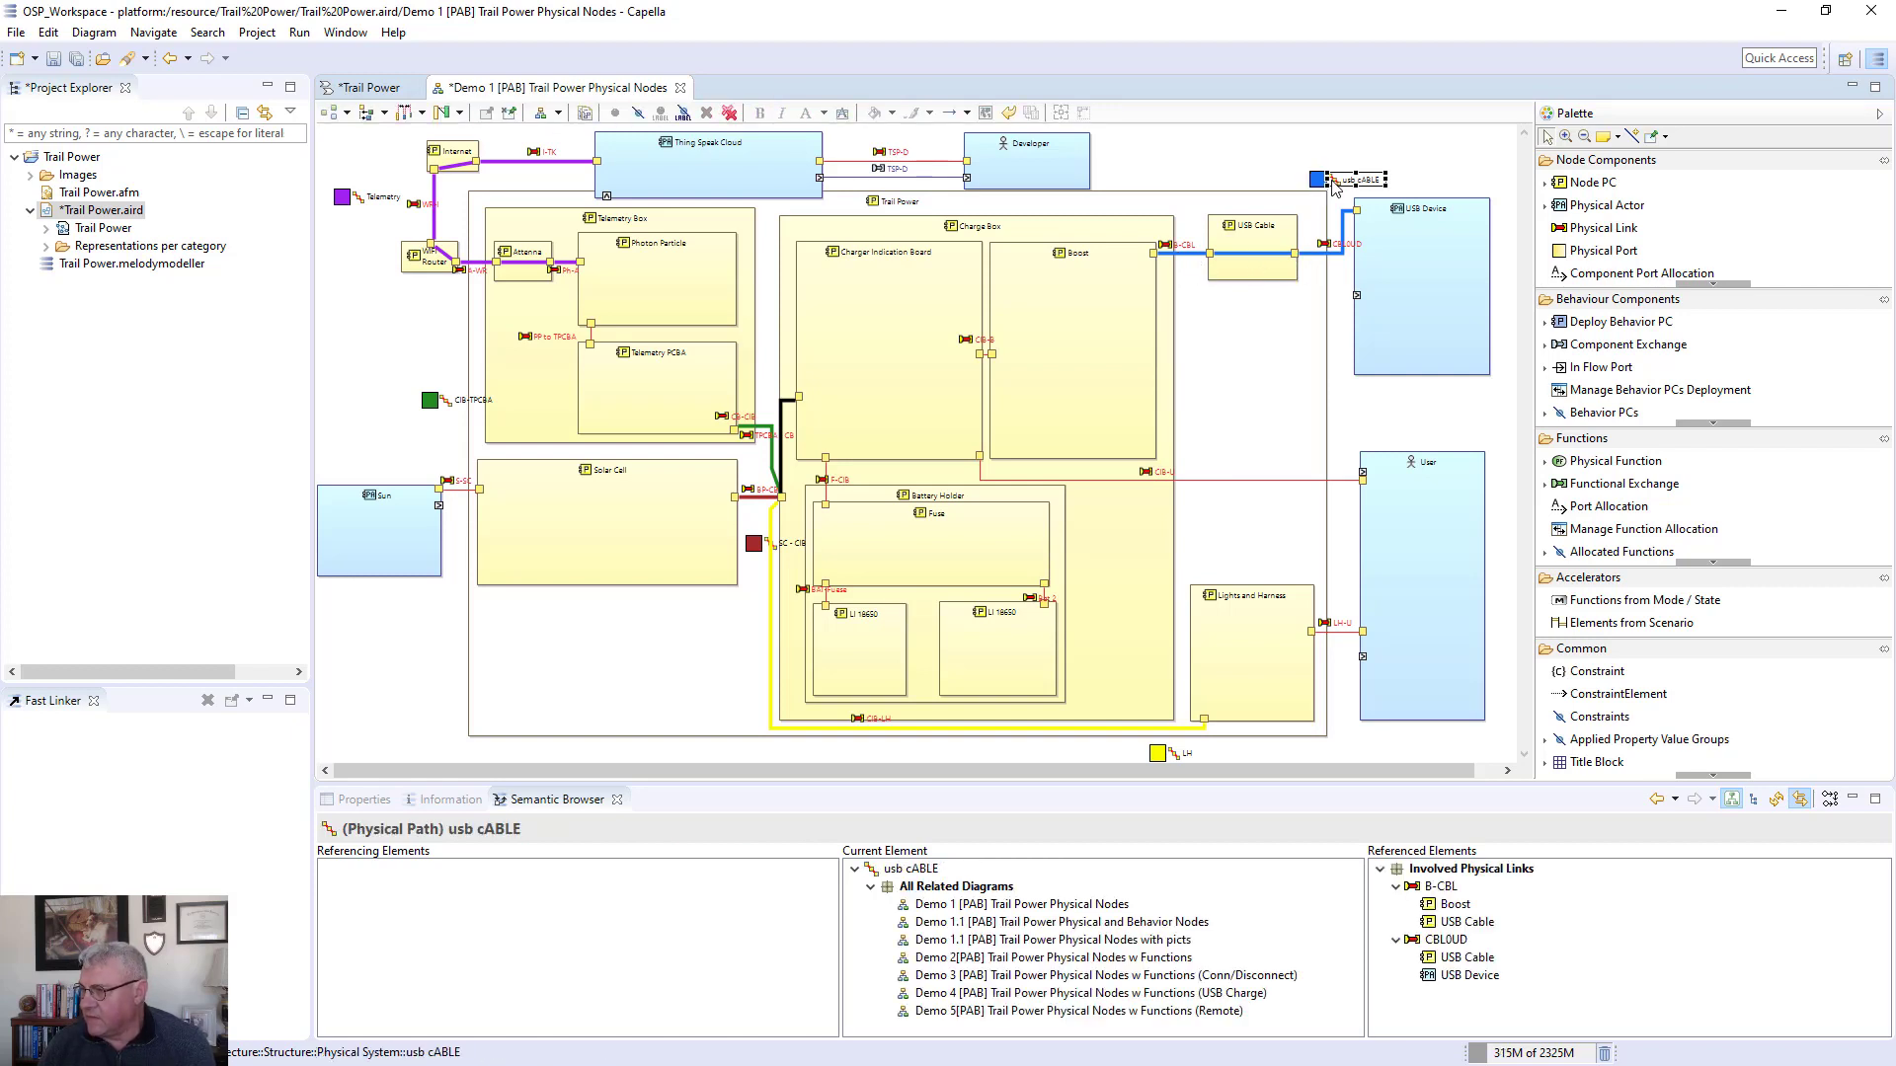
left_click(1357, 416)
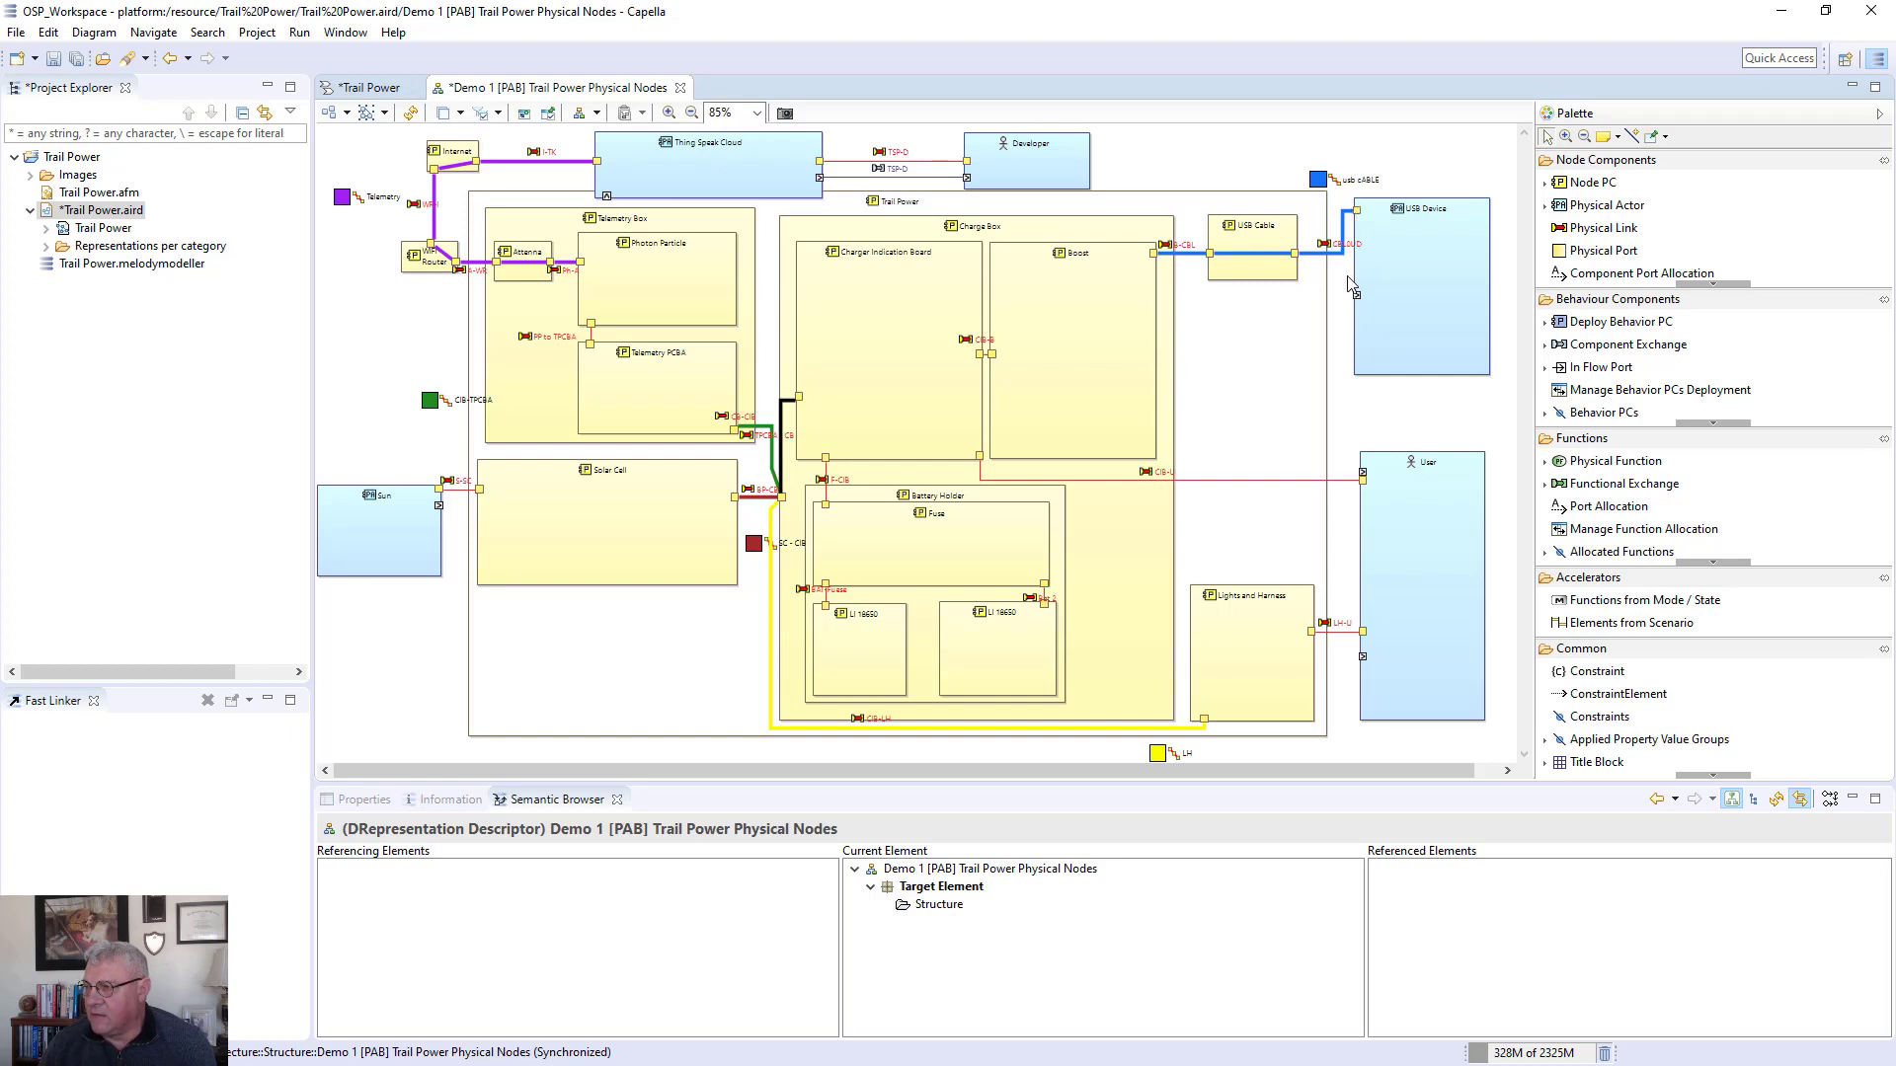
- Look up the physical path commands offered for the CIB-U link between the Charger Indication Board and the User
left_click(1114, 480)
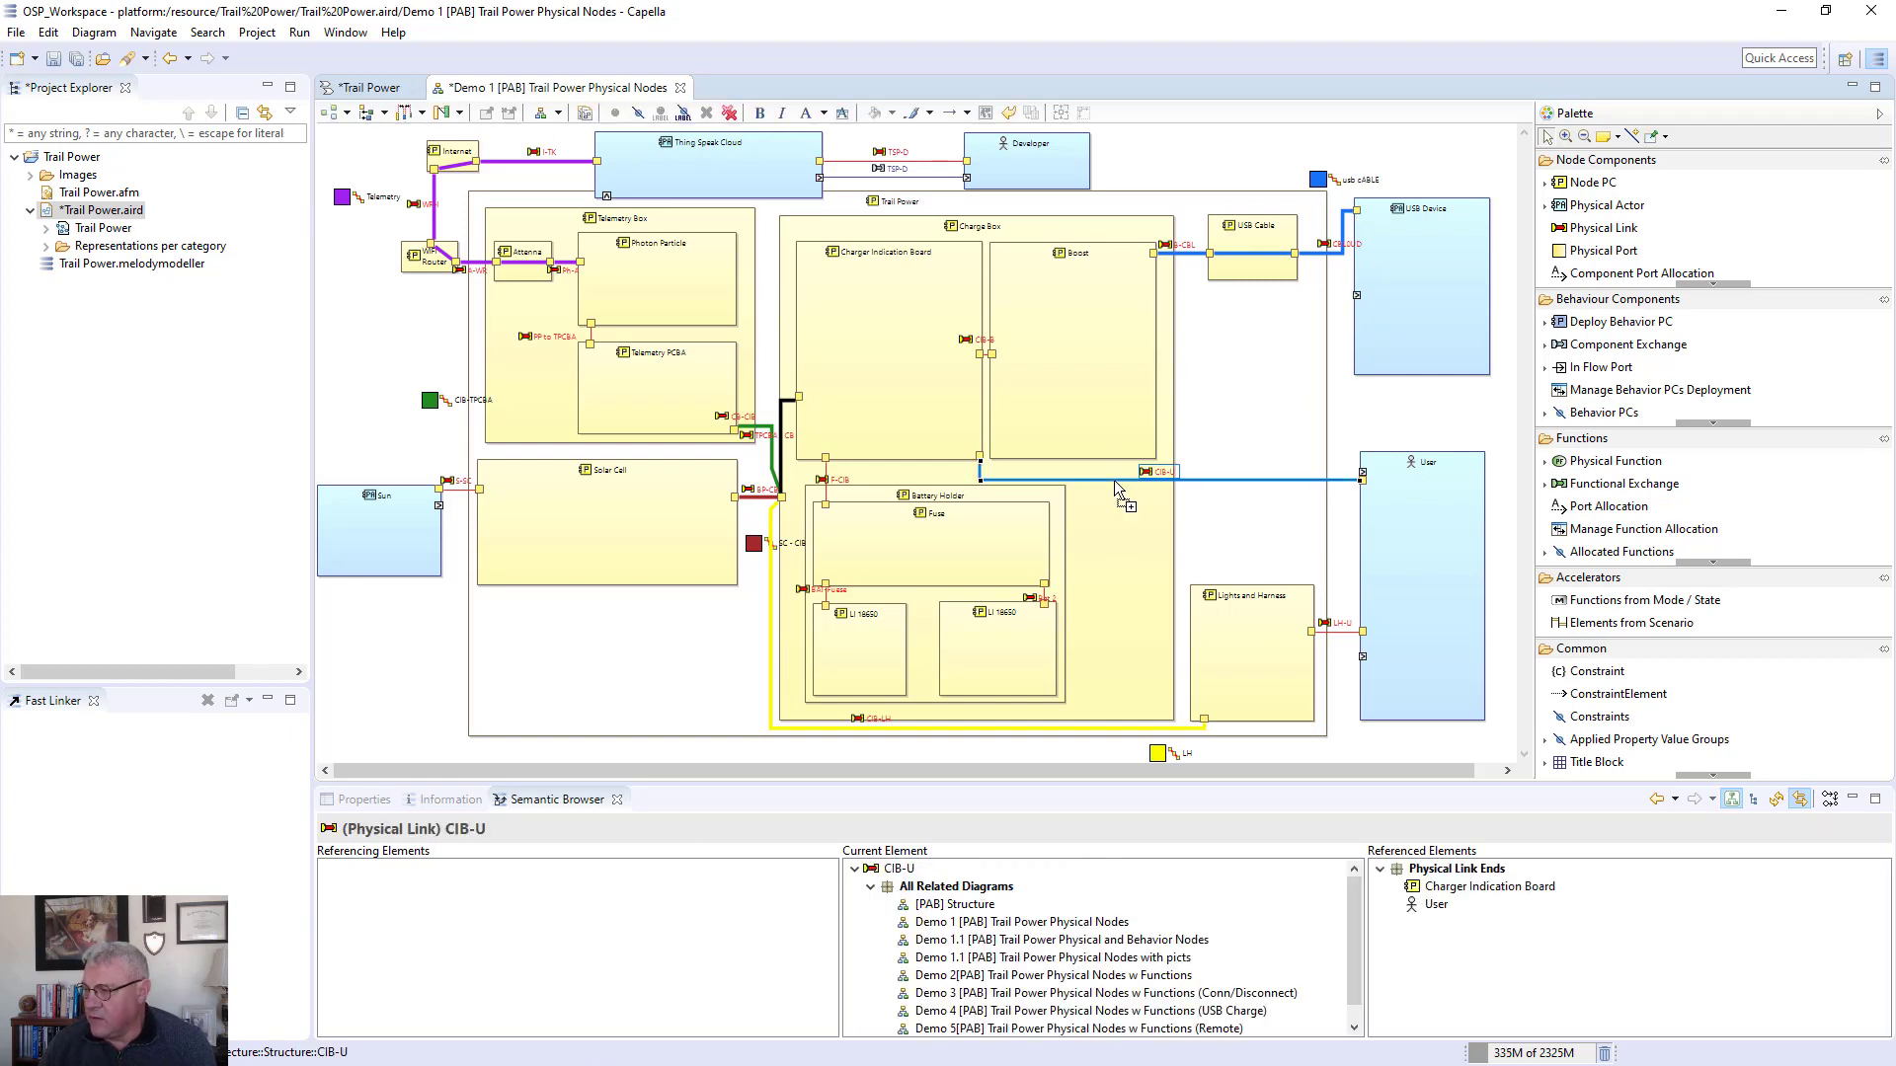
right_click(1116, 483)
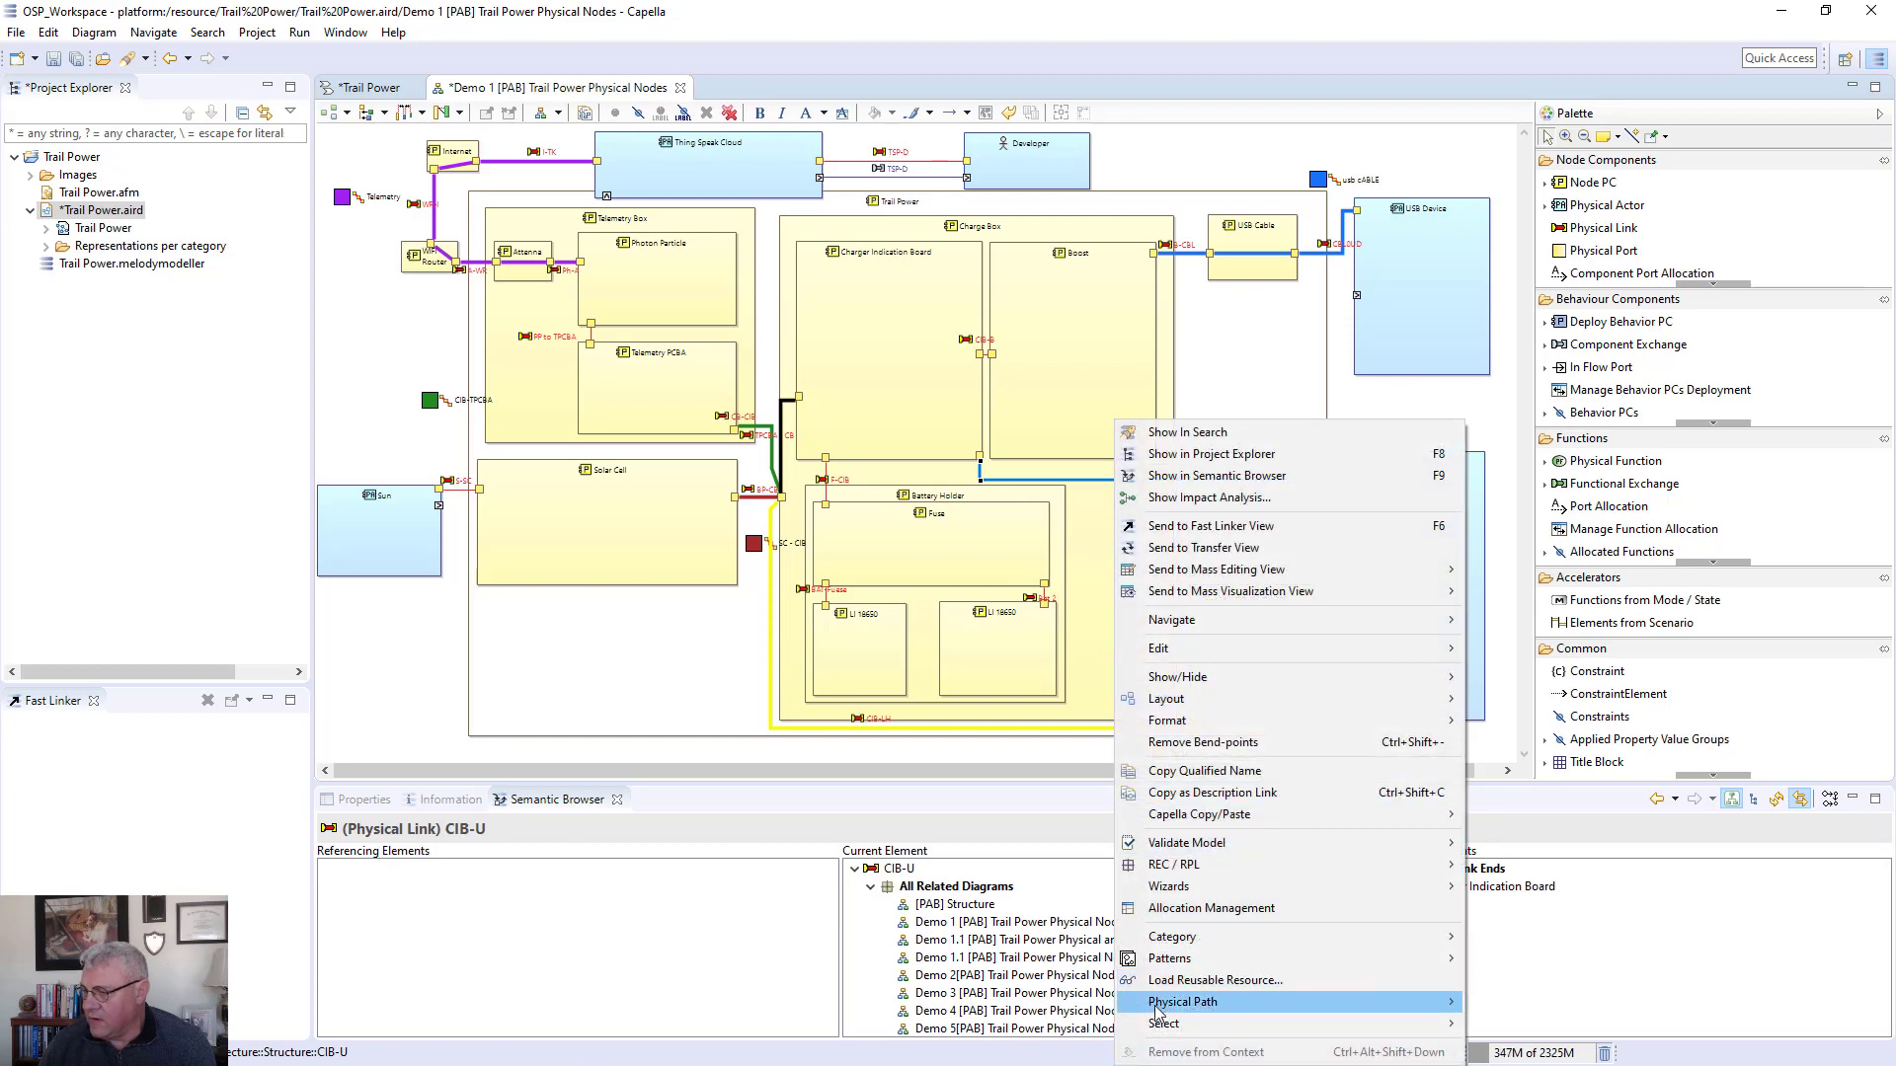
mouse_move(1157, 1007)
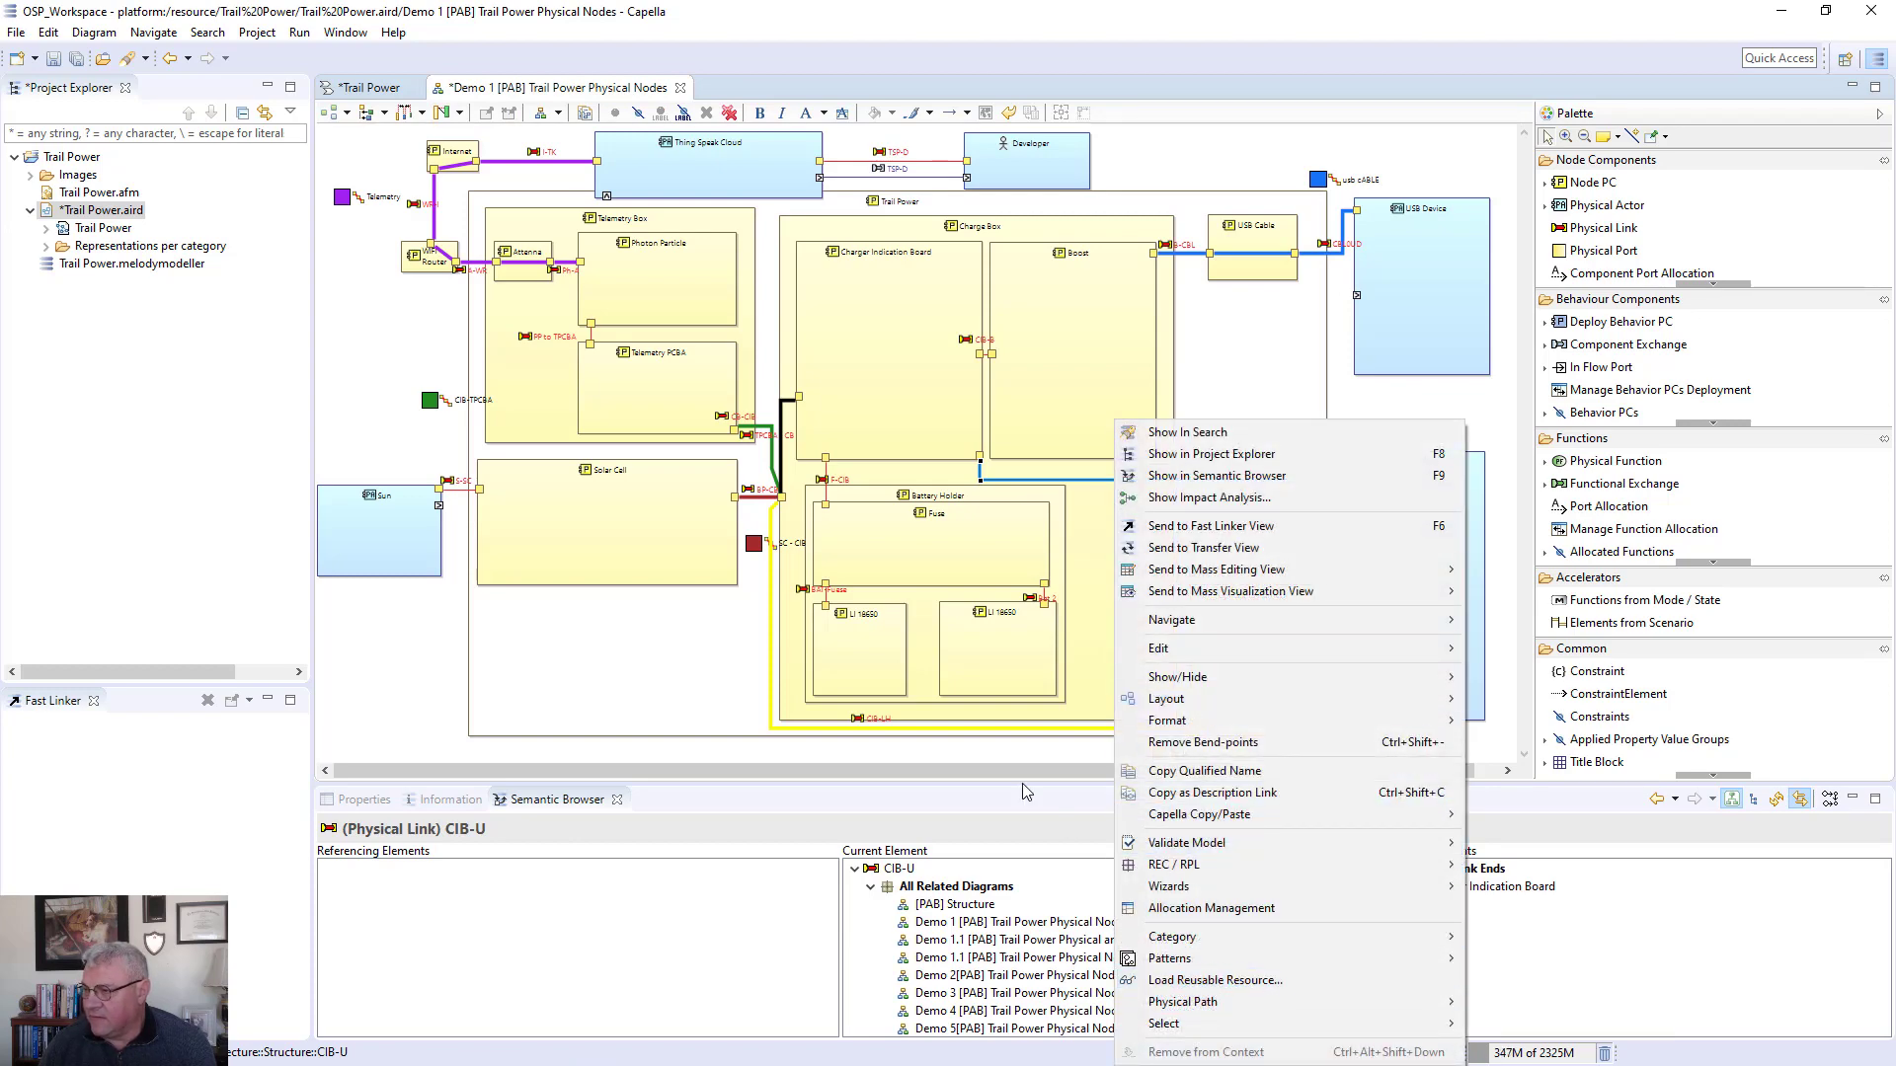
left_click(586, 756)
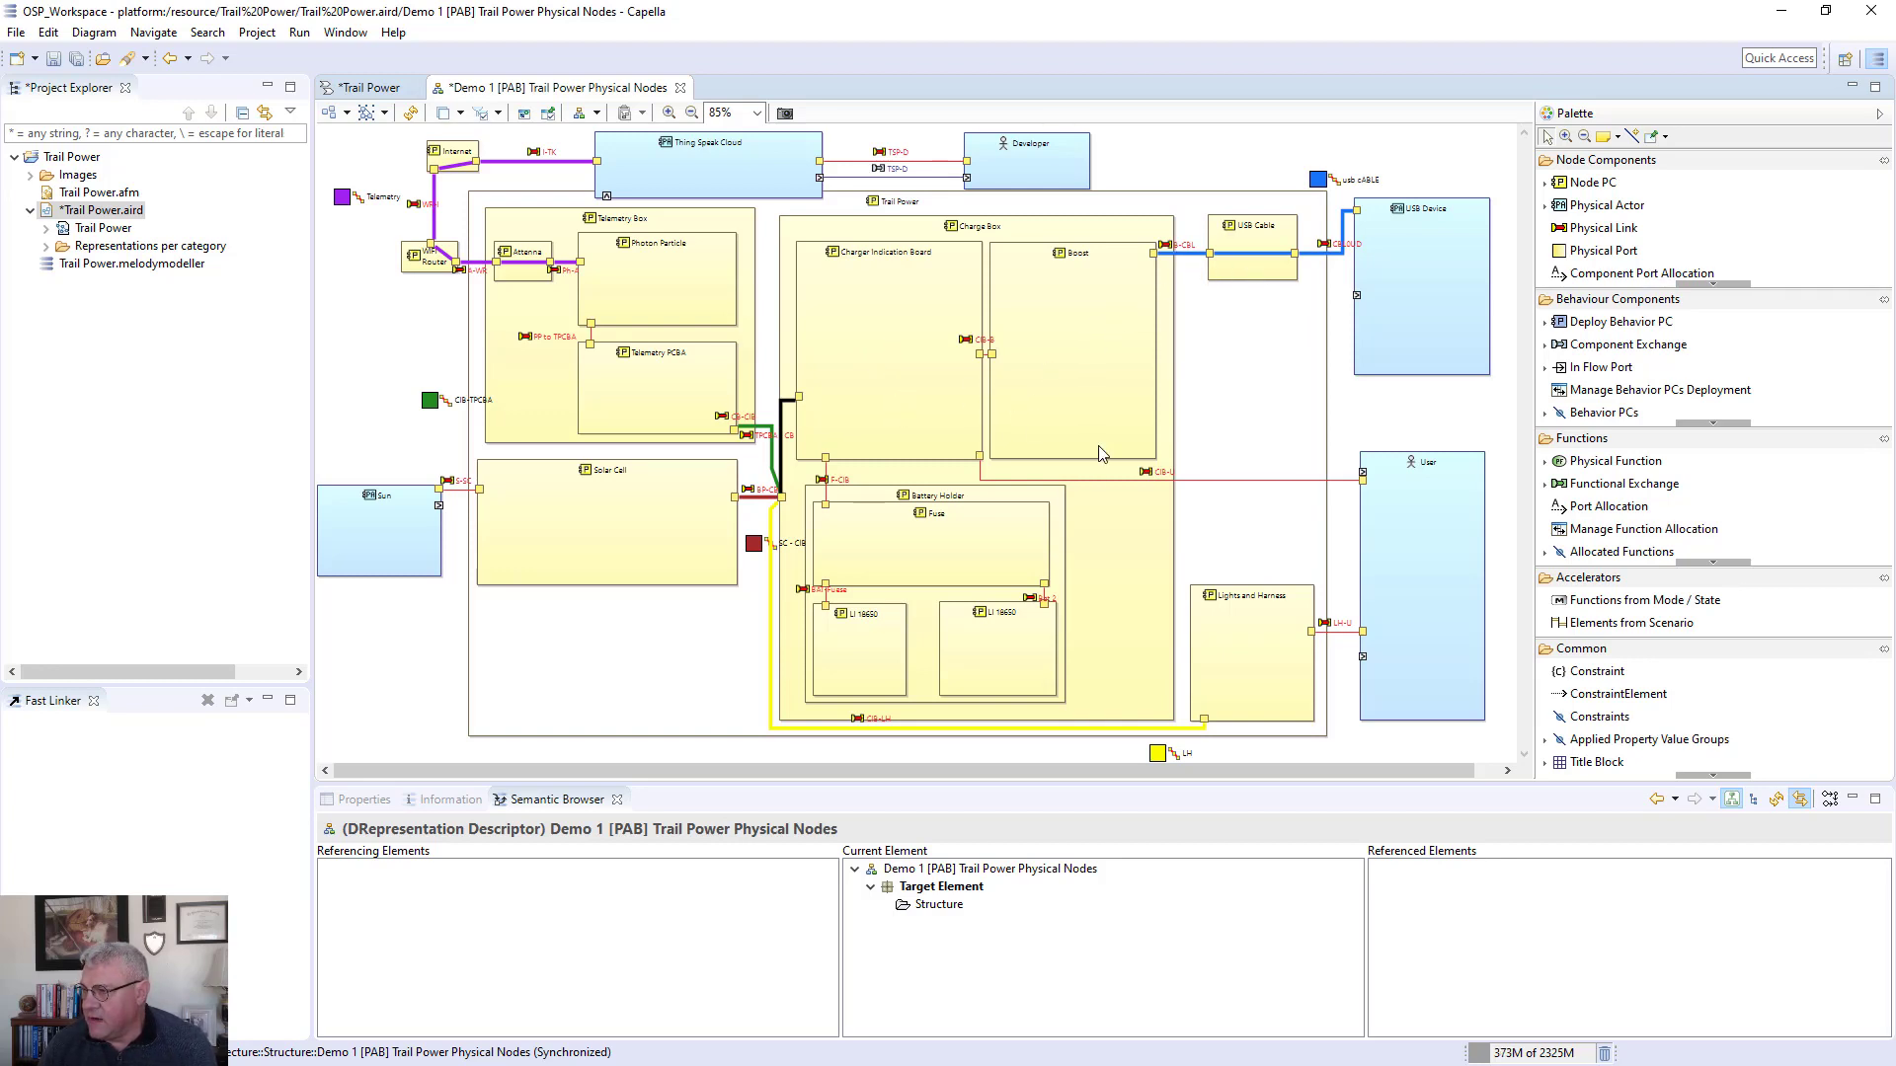
- Inspect the physical ports at both ends of the CIB-U link and the Solar Cell component's relationships
left_click(979, 458)
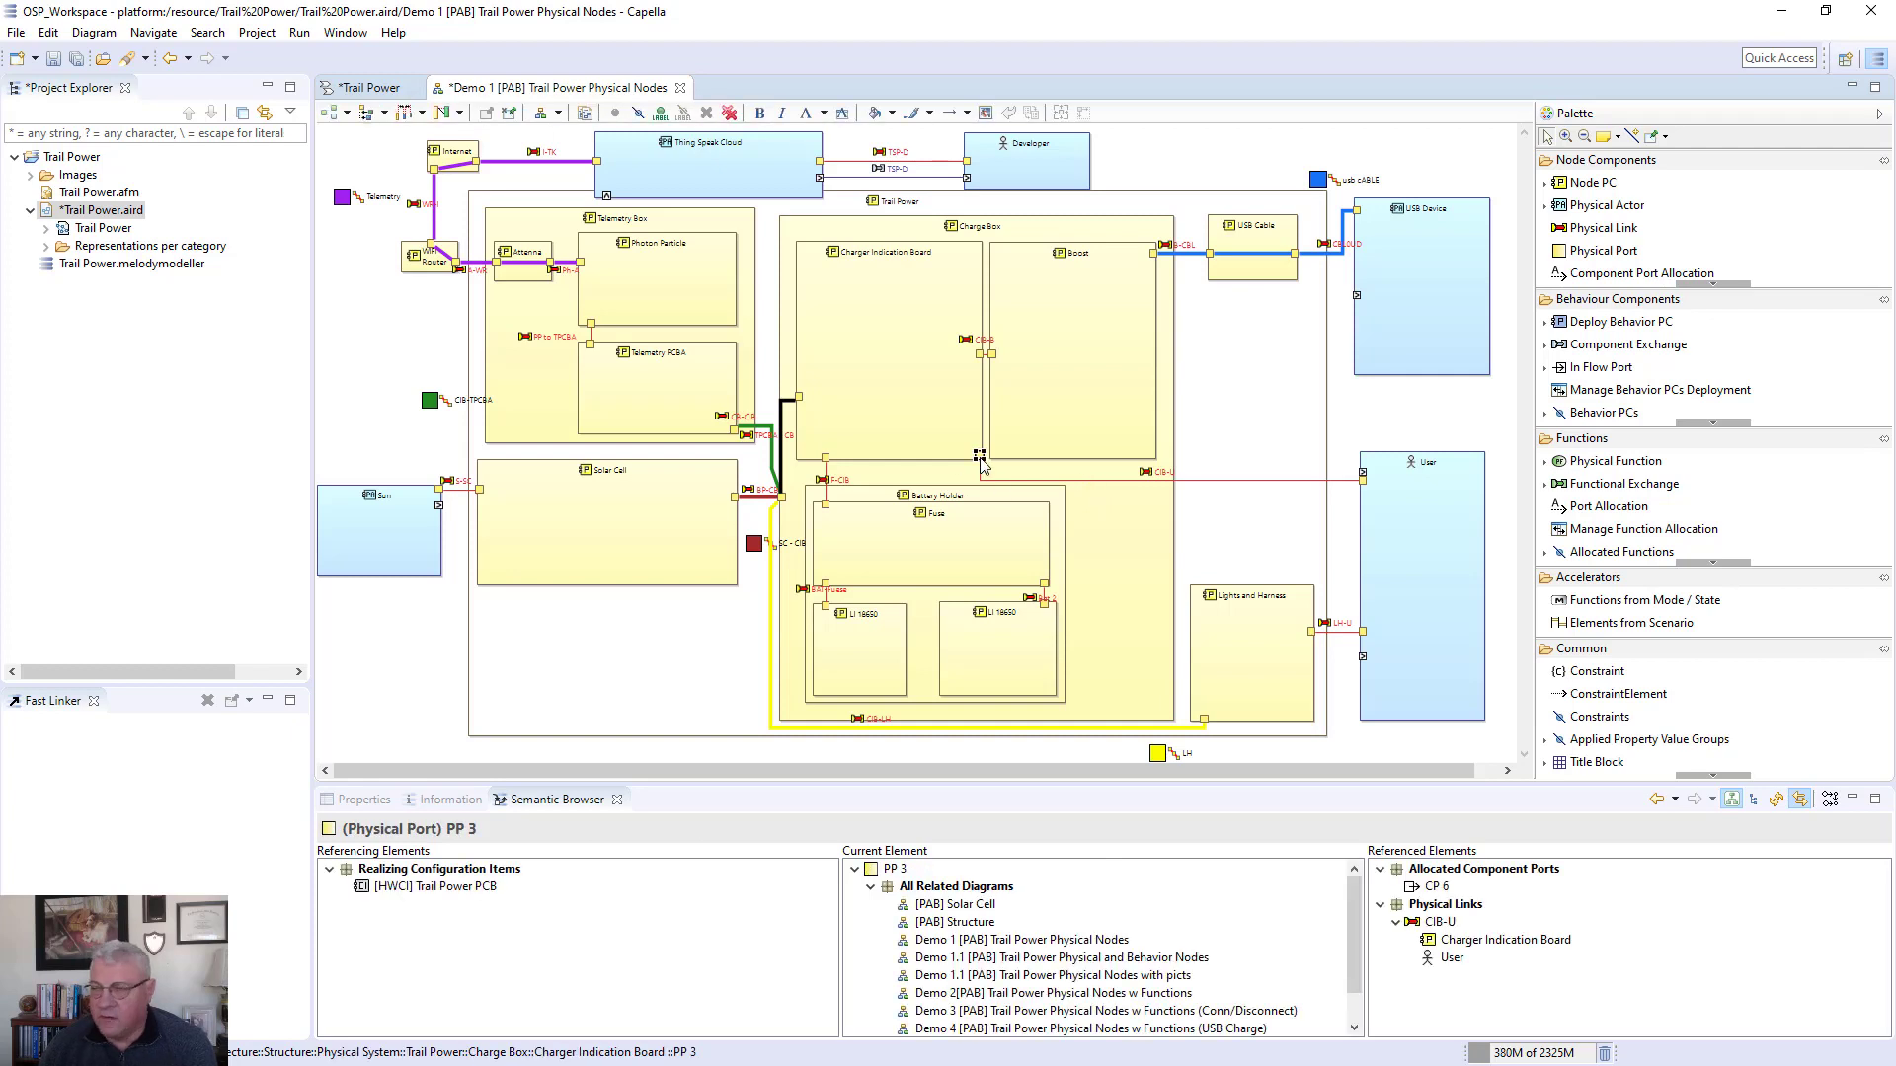
left_click(1362, 478)
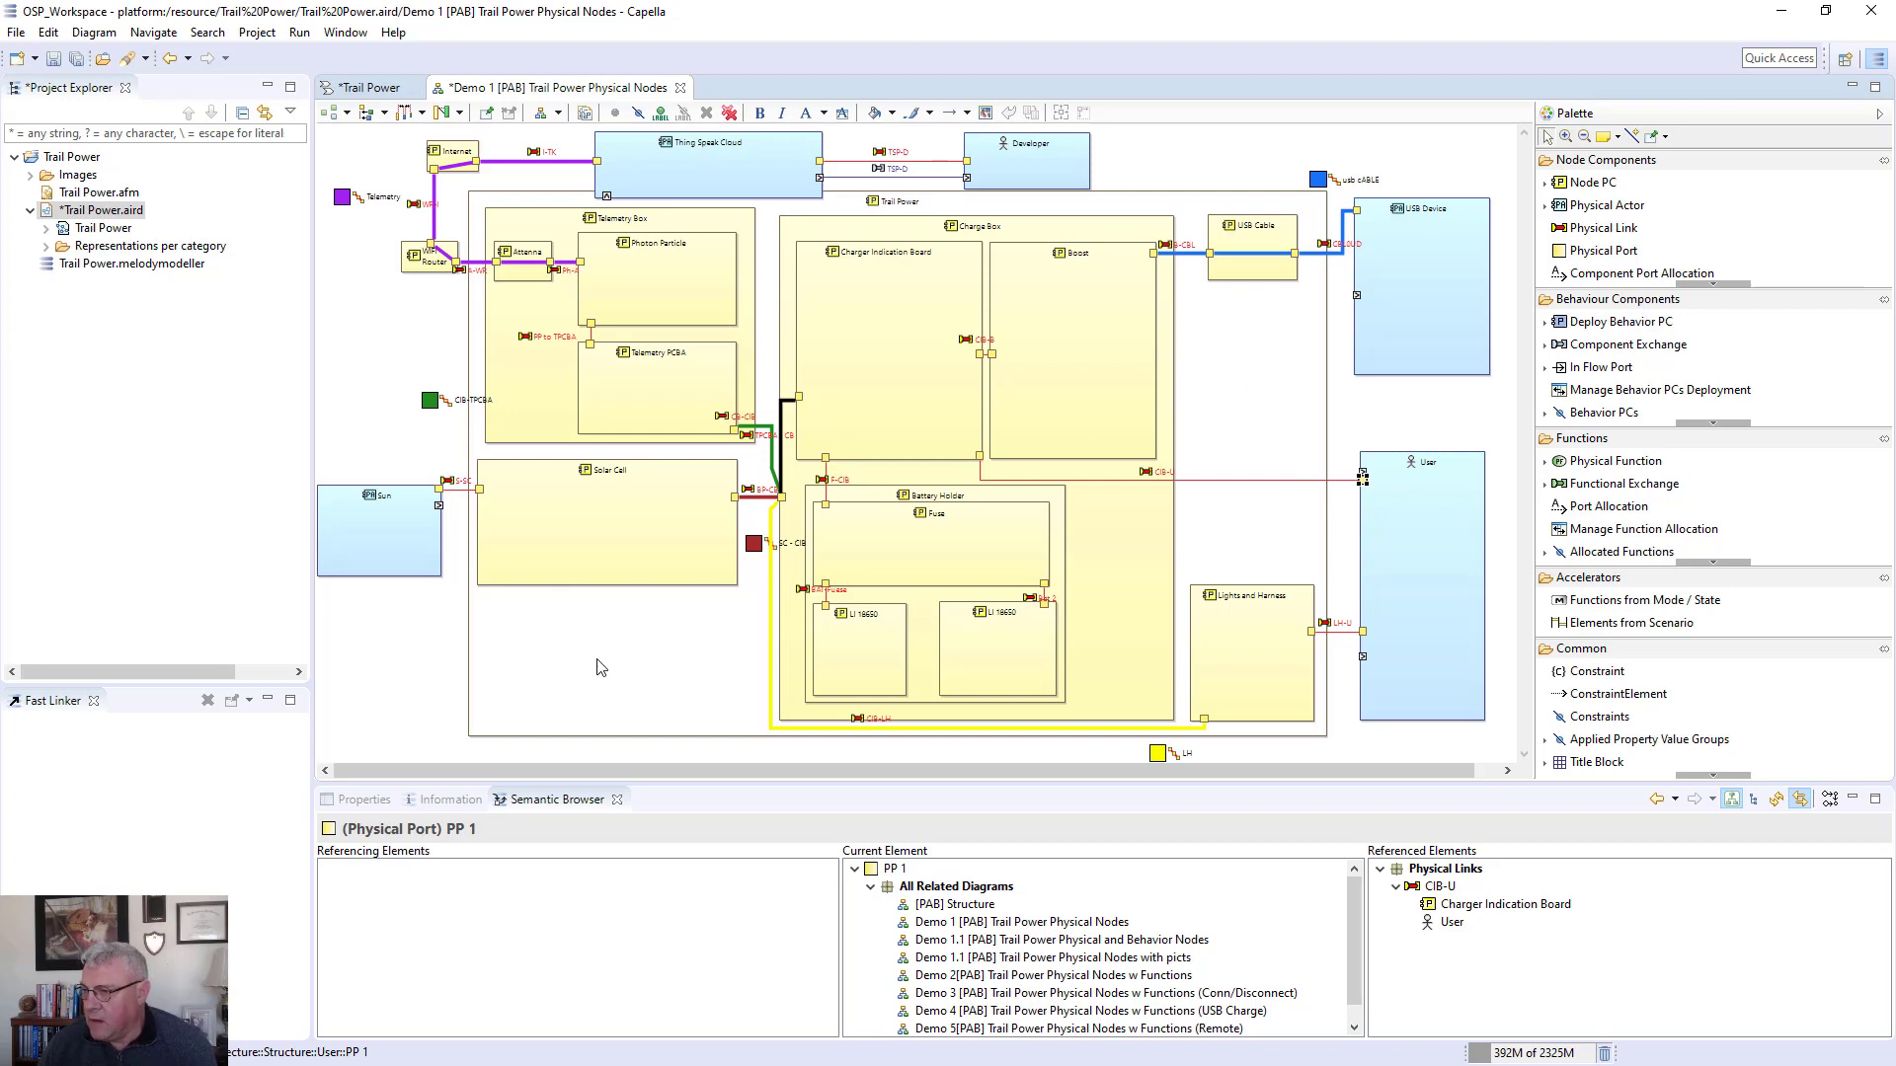
left_click(598, 572)
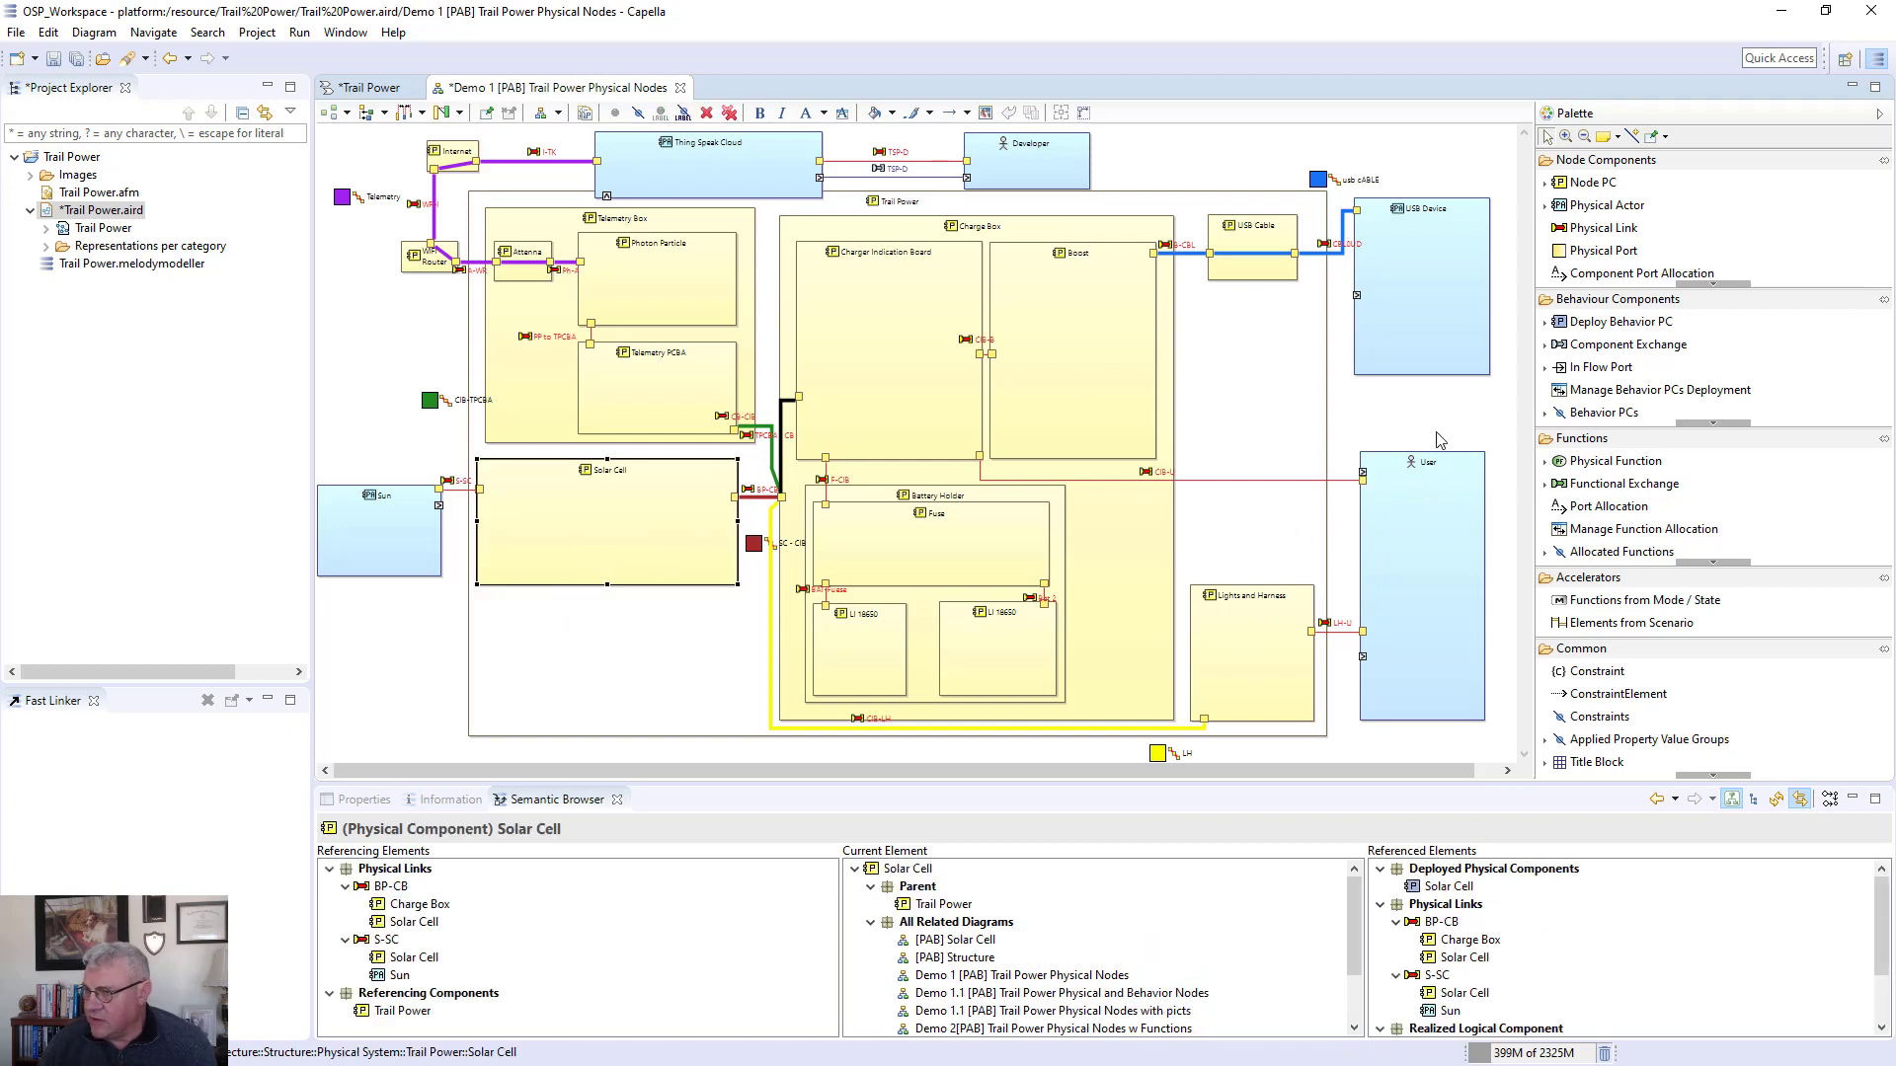
- Locate the Boost node component of the Charge Box in the project's model tree
left_click(1056, 296)
right_click(1057, 297)
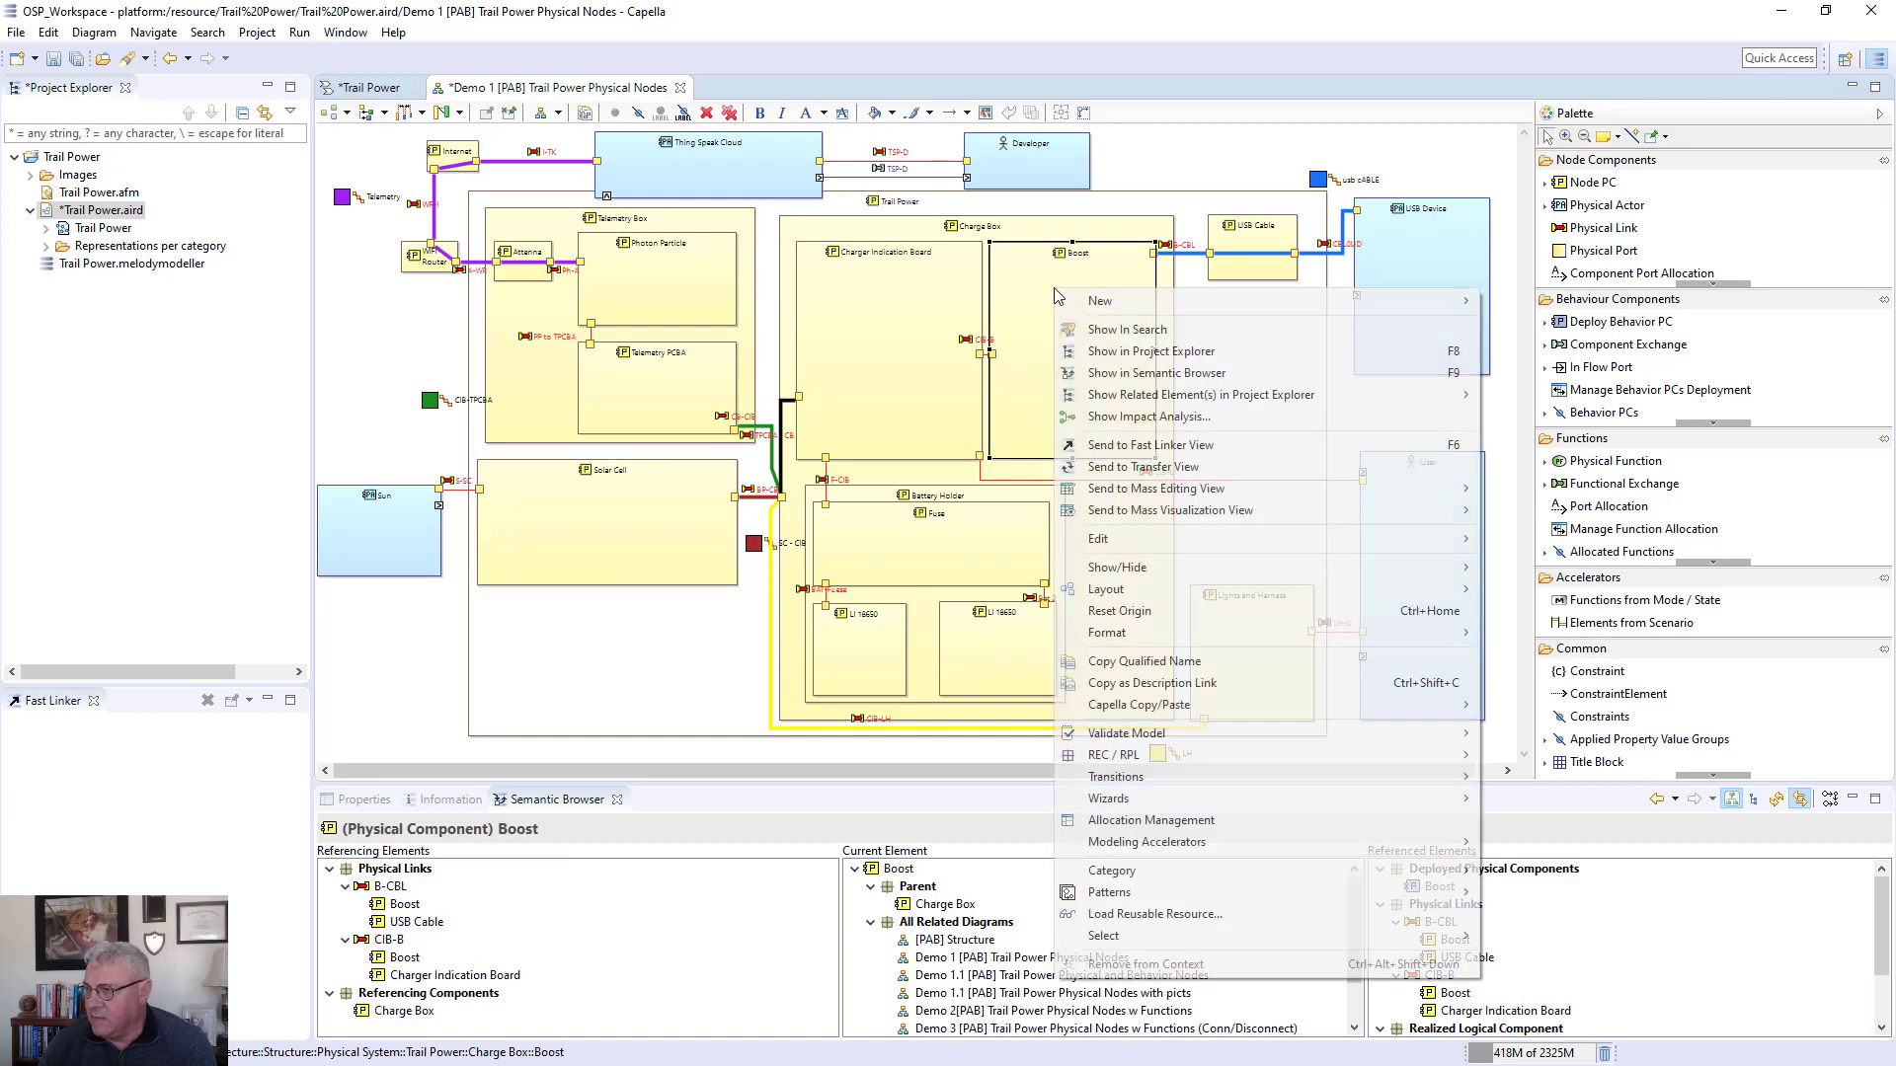
left_click(1108, 352)
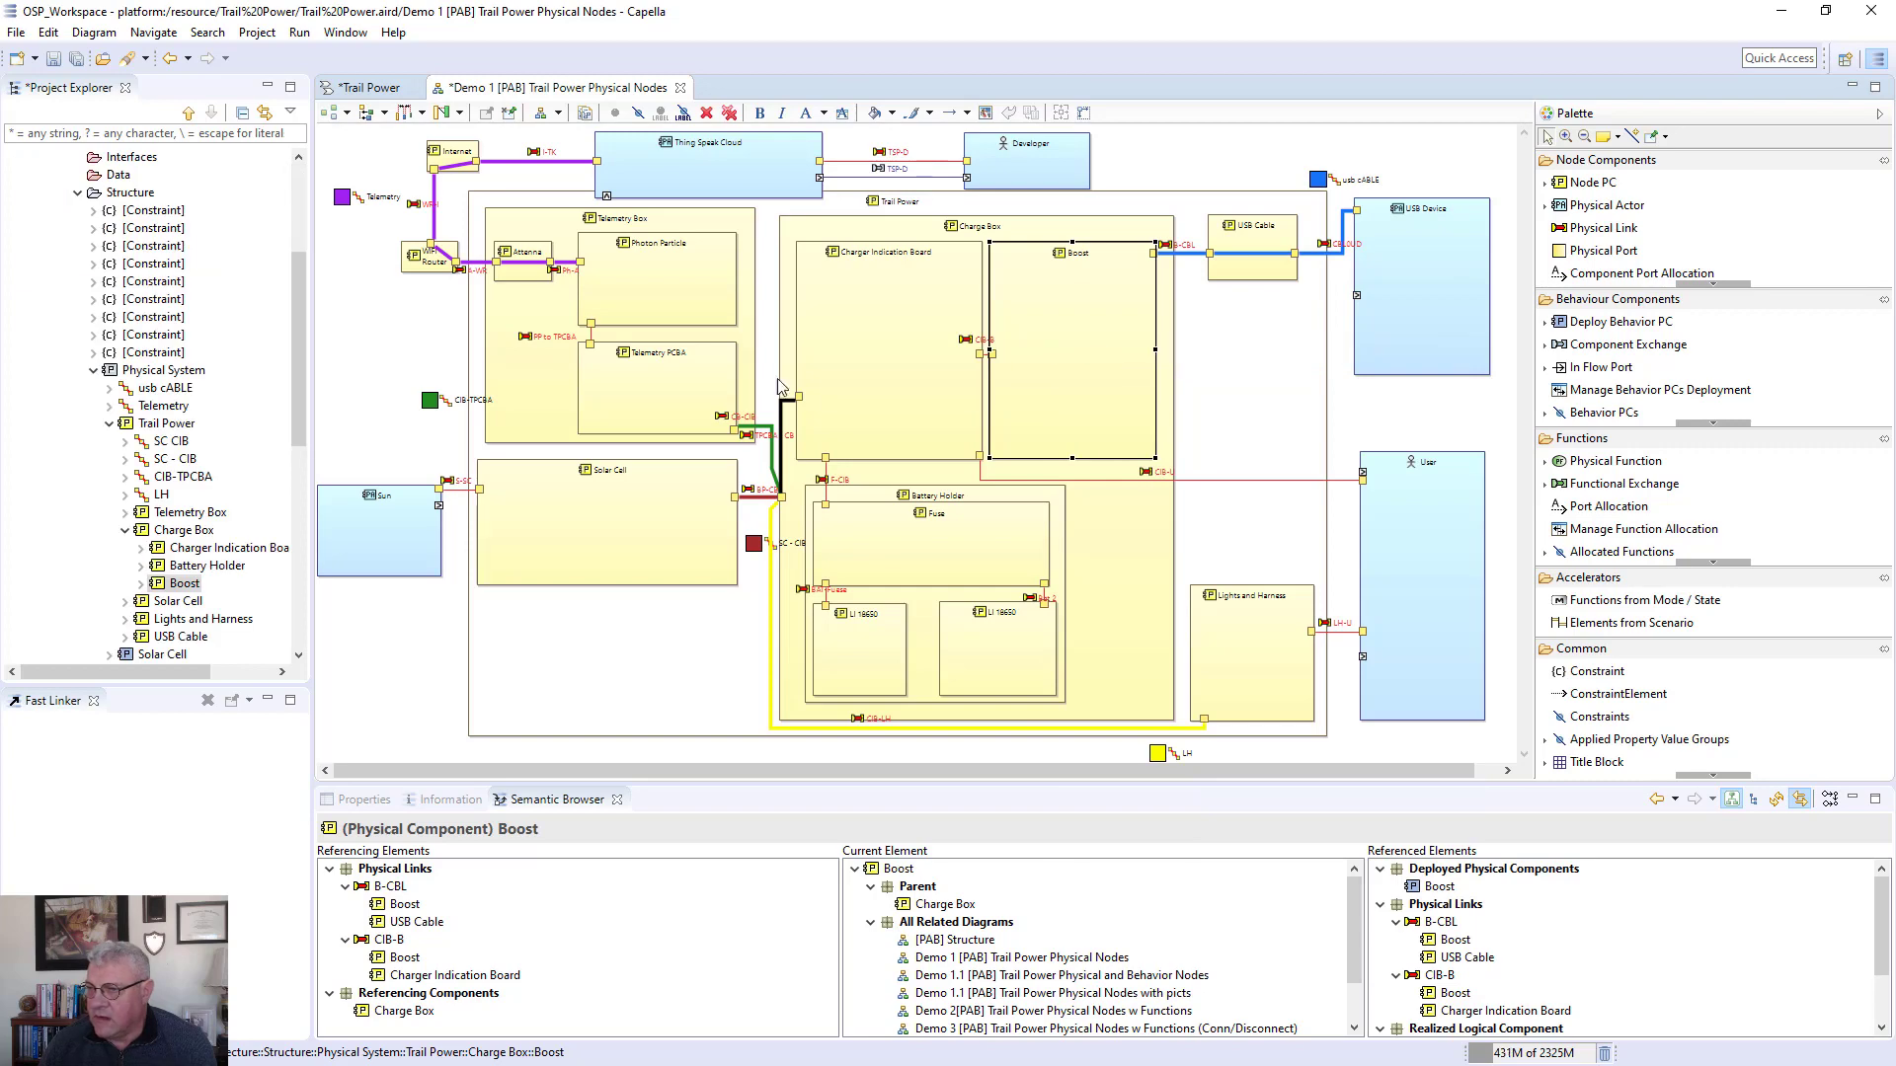
scroll(301, 431, "down", 2)
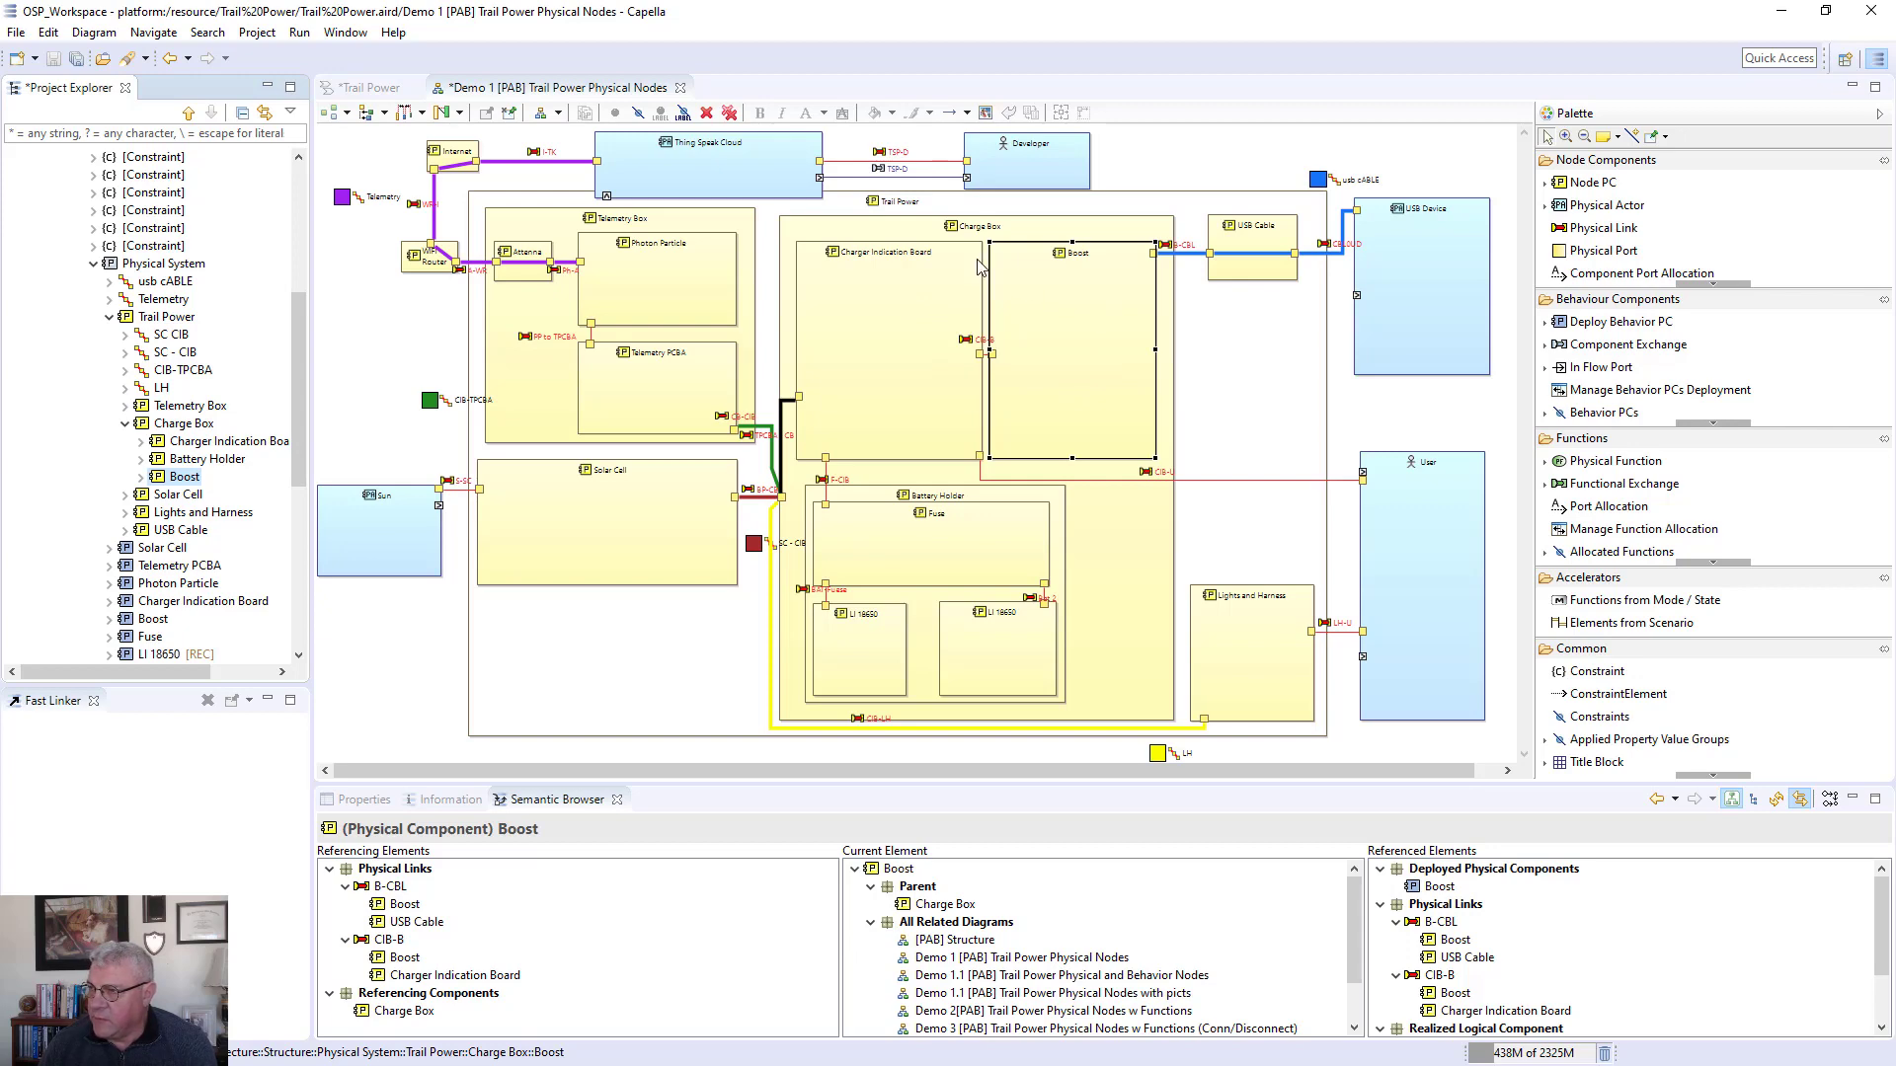
- Close the Demo 1 node diagram and open "Demo 1.1 [PAB] Trail Power Physical Nodes with picts"
left_click(680, 88)
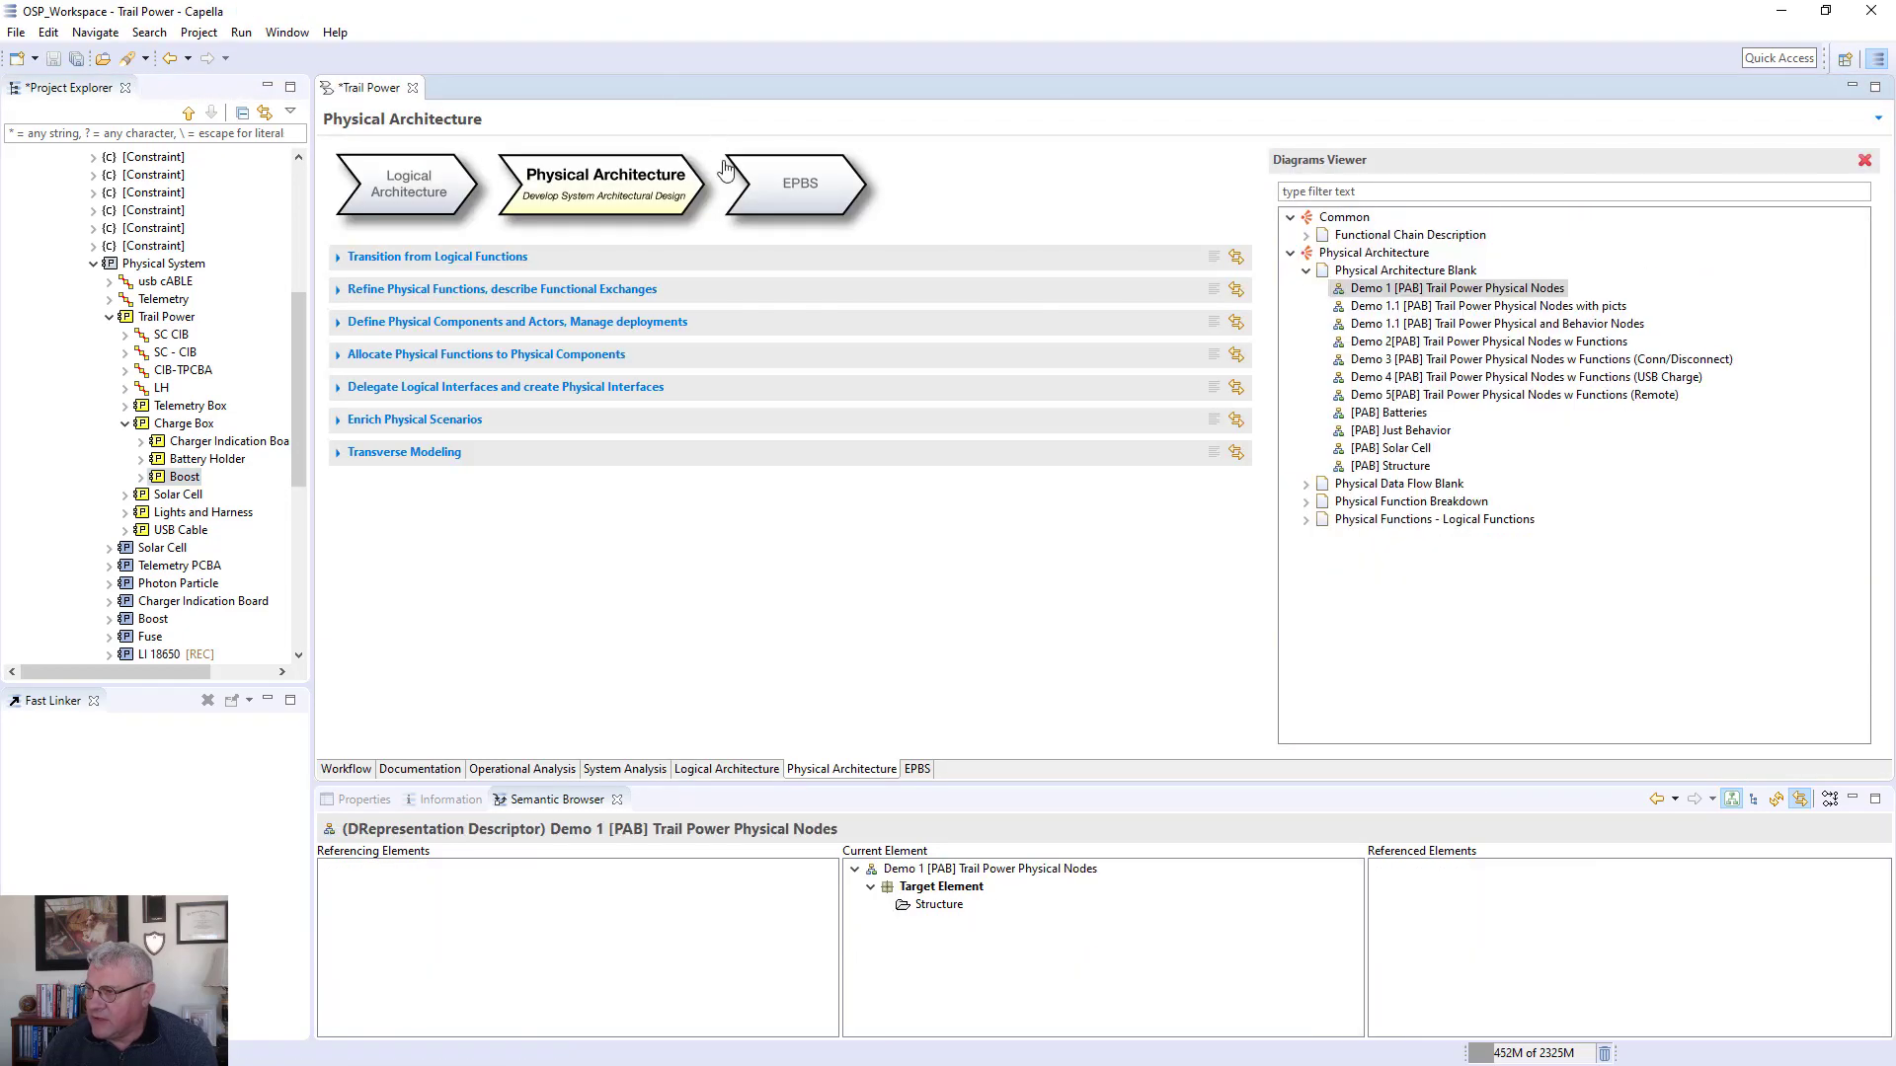
double_click(1499, 306)
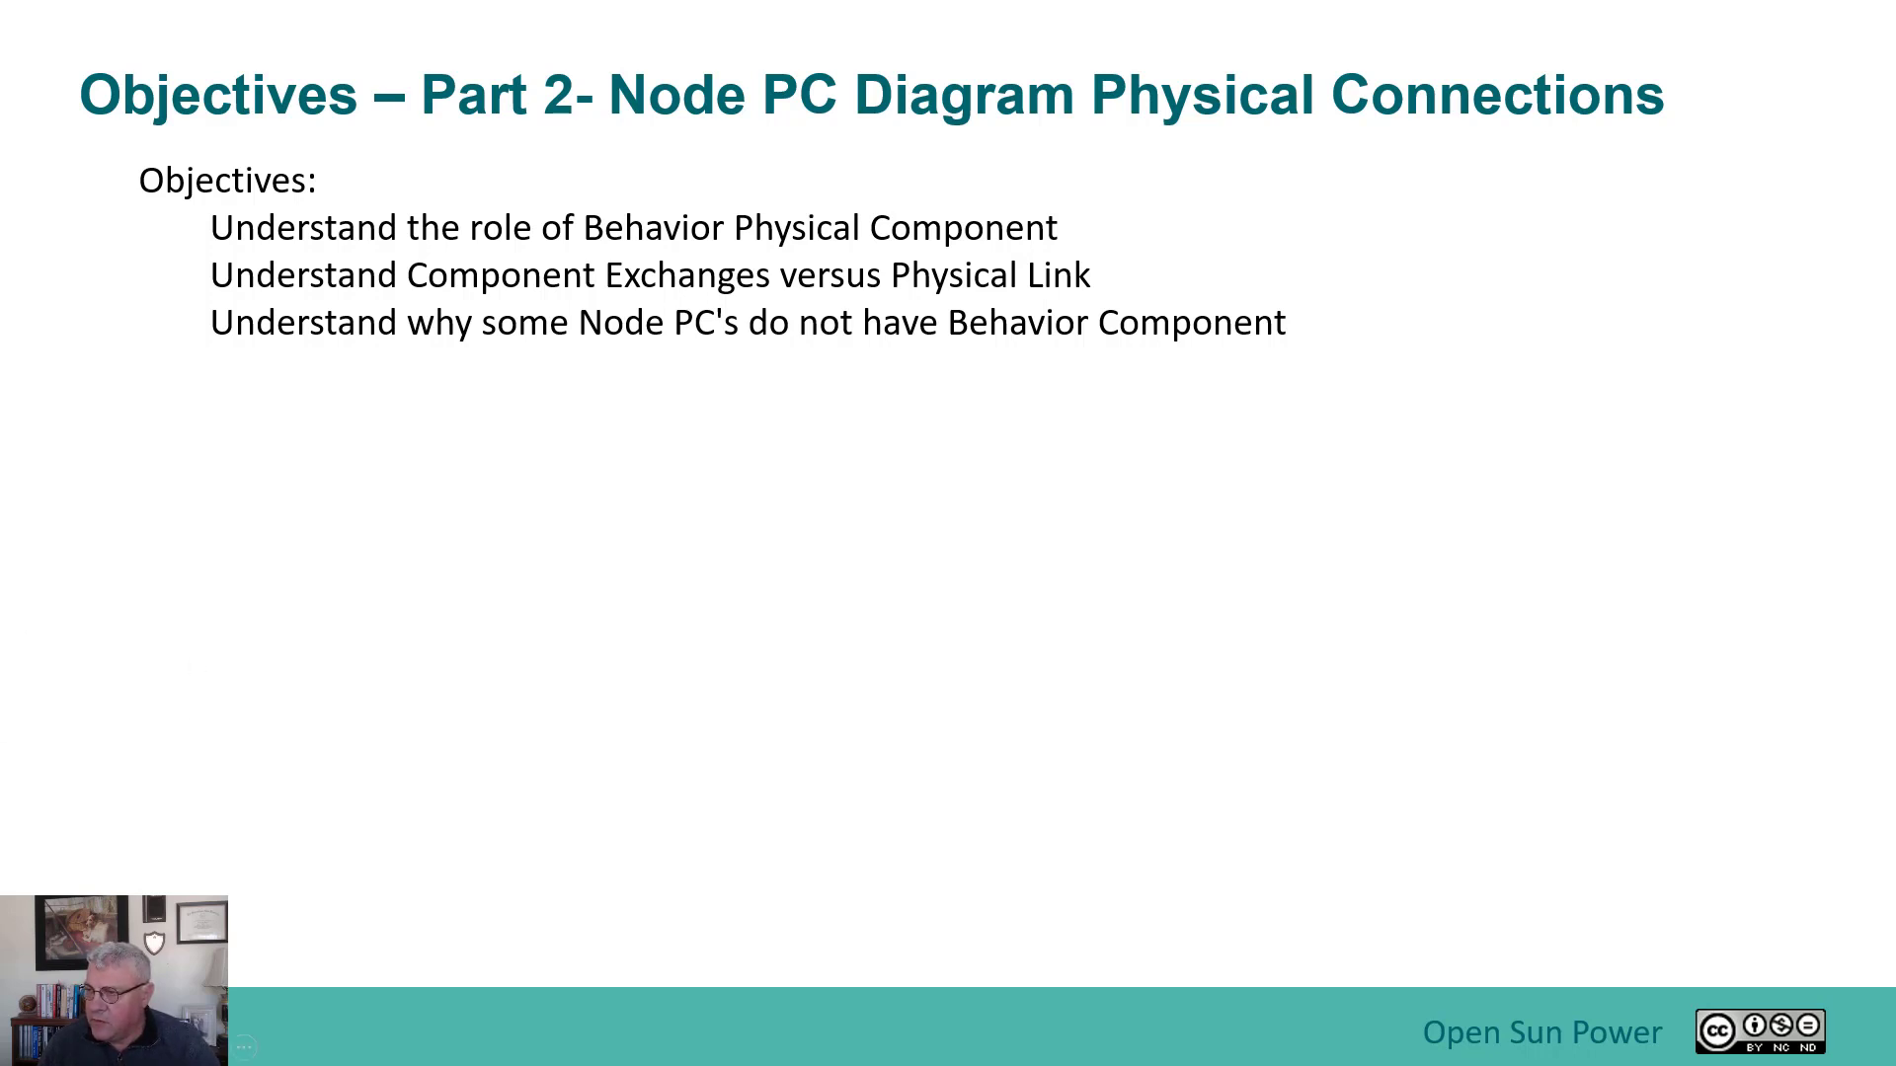
key("alt+Tab")
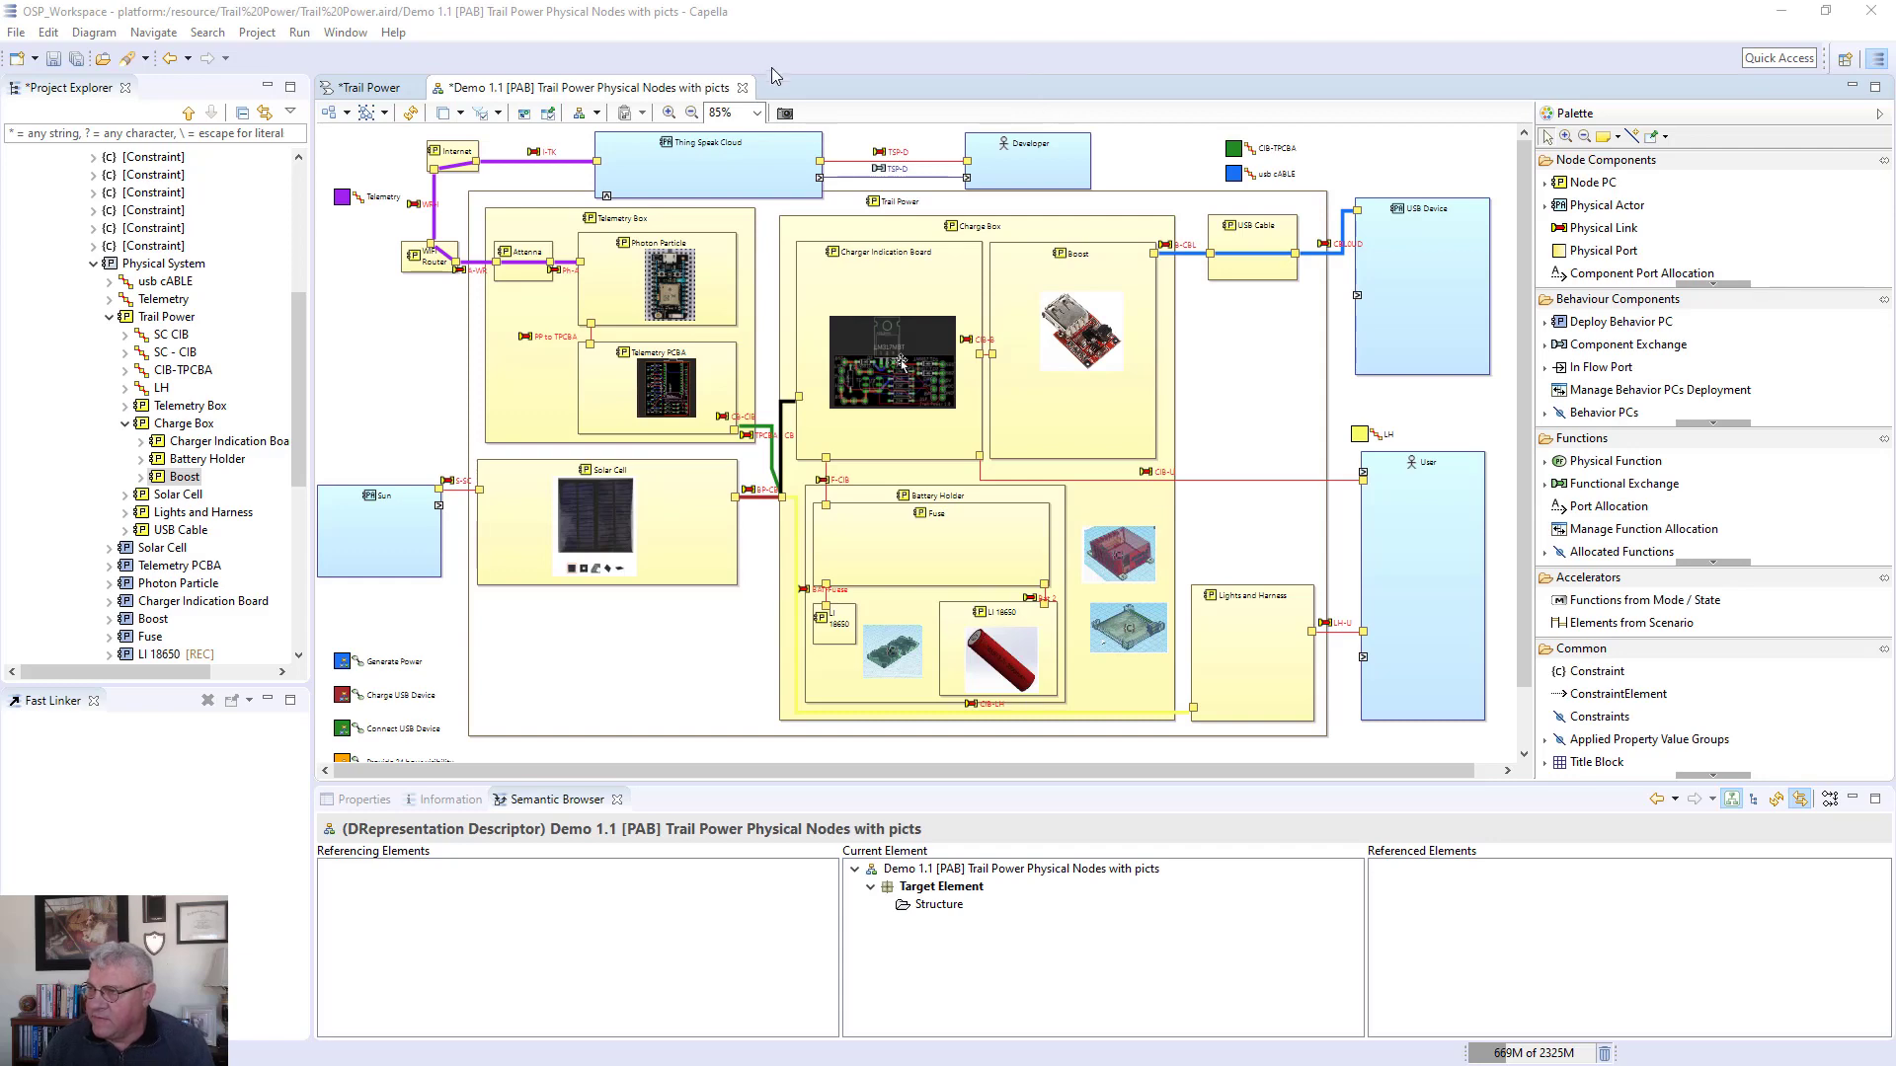
- Replace the picture diagram with "Demo 1.1 [PAB] Trail Power Physical and Behavior Nodes" and inspect the Boost and Charger Indication Board behavior components' relationships
left_click(742, 88)
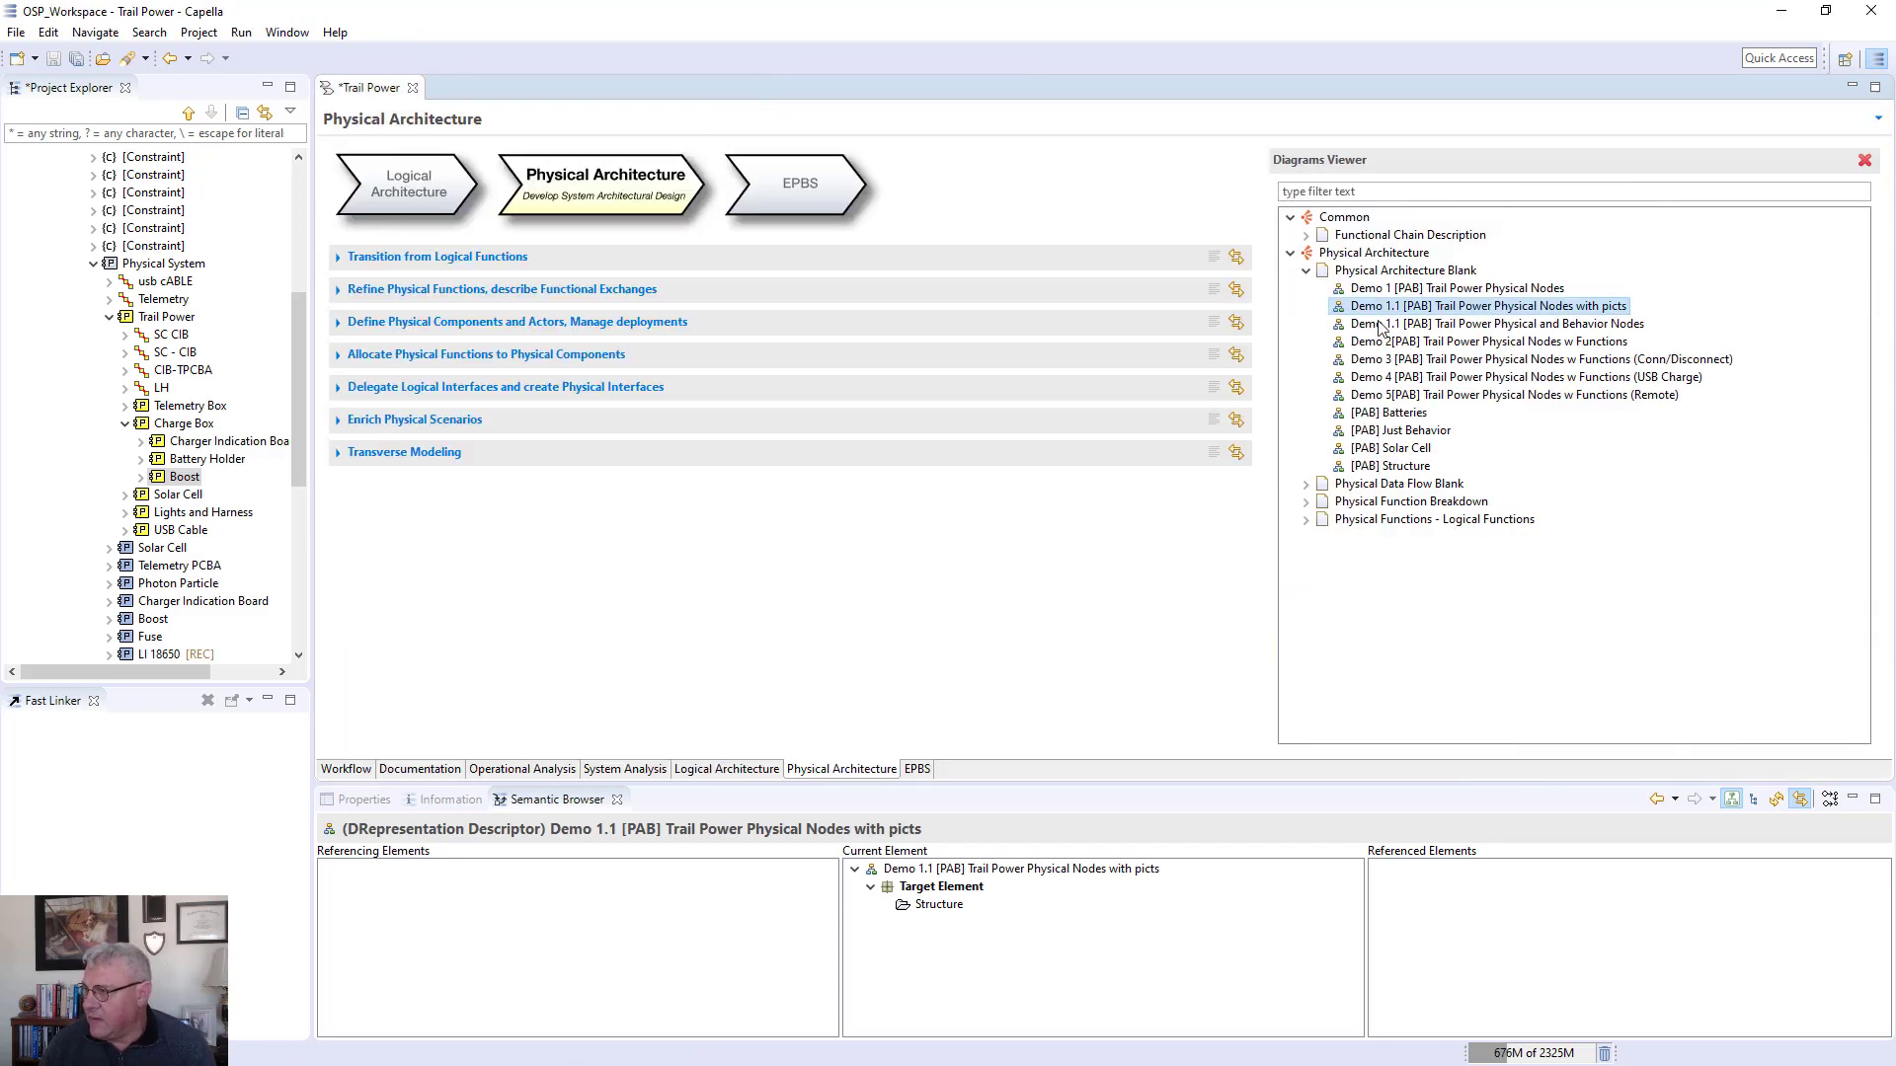
double_click(1410, 325)
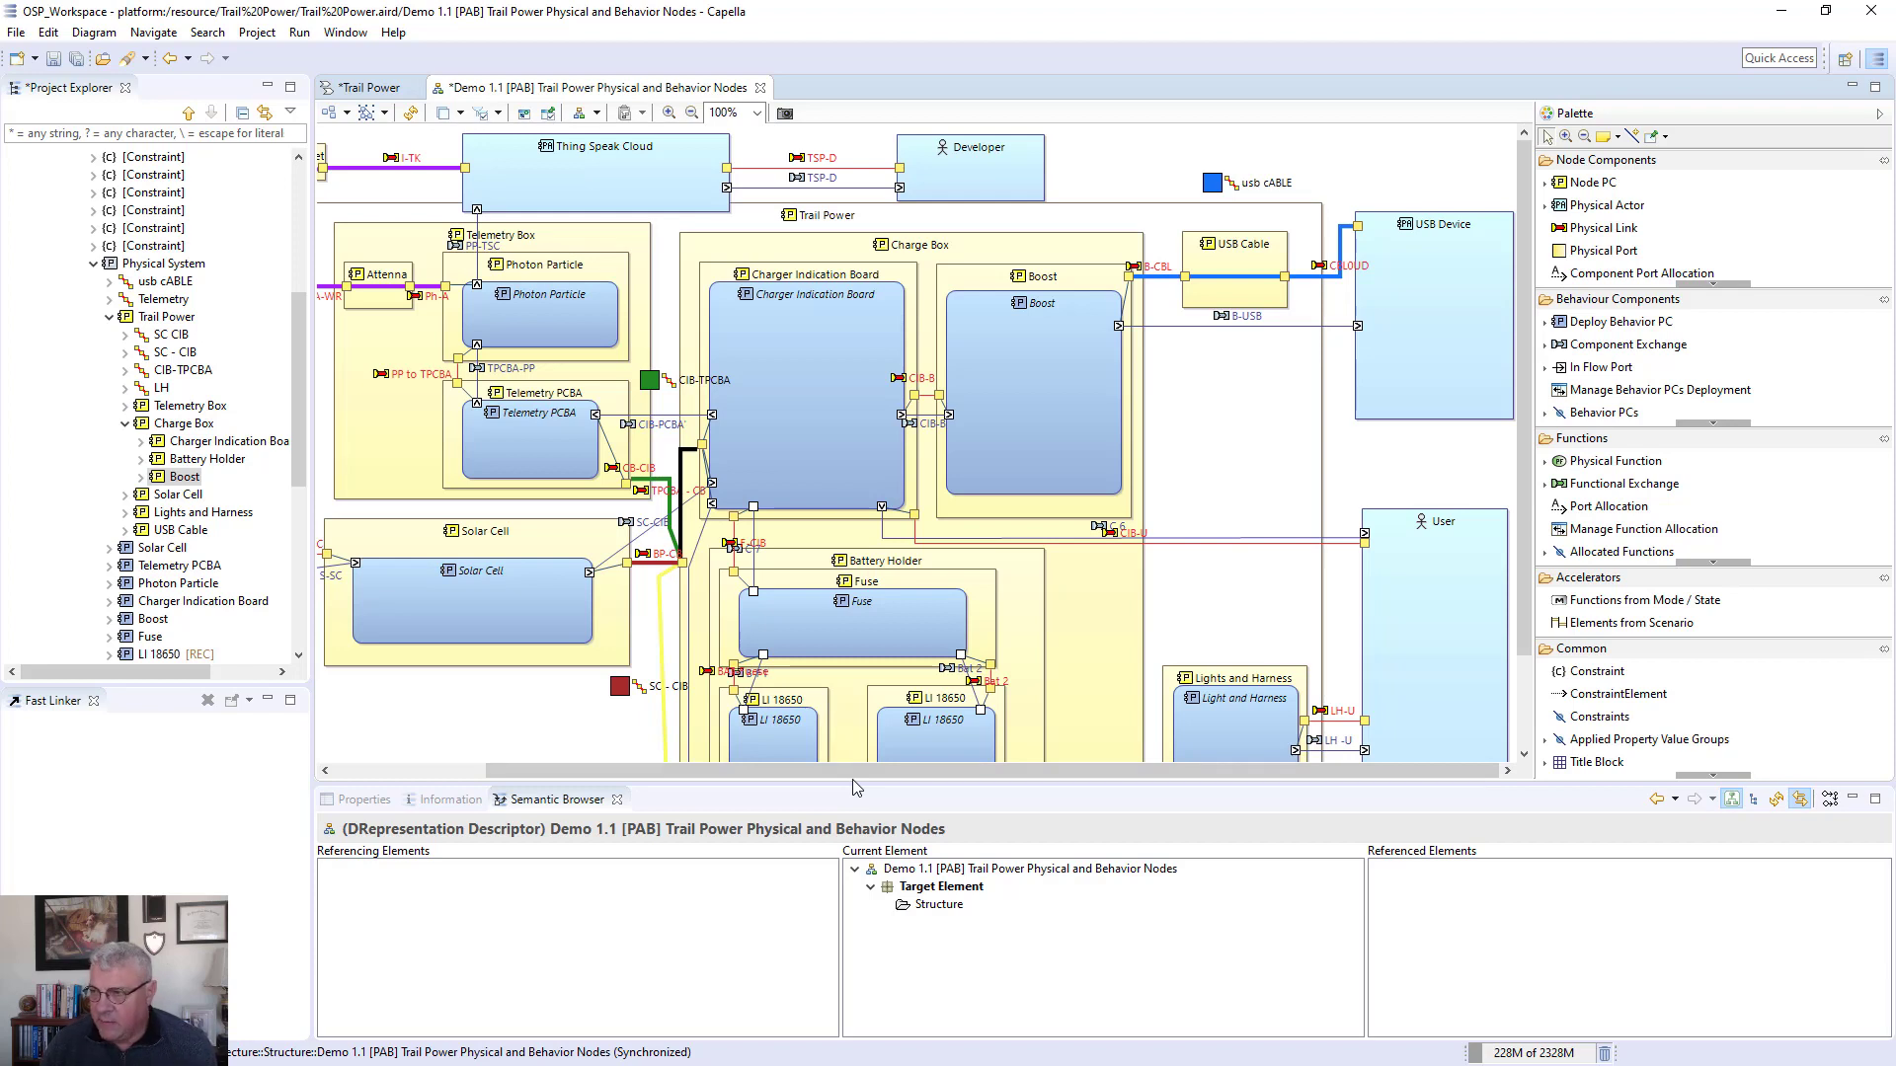
left_click(1023, 399)
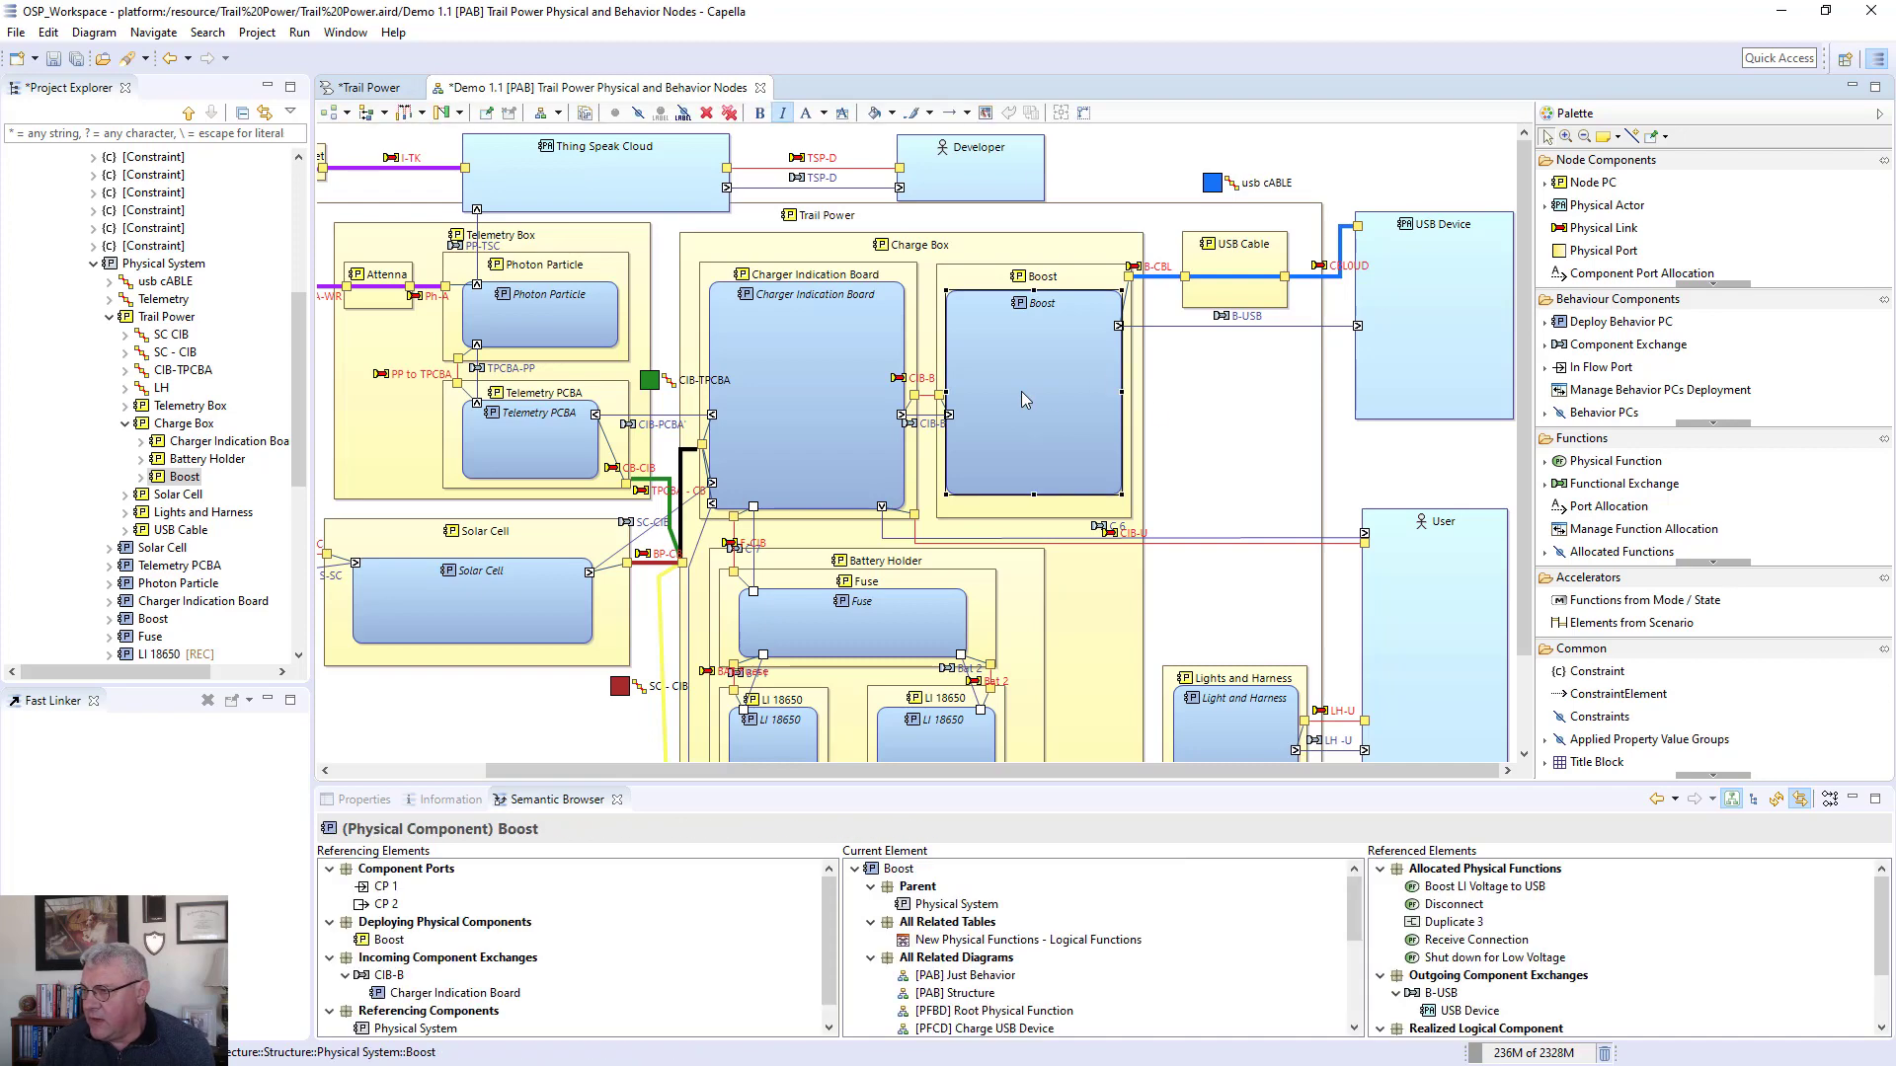
left_click(802, 370)
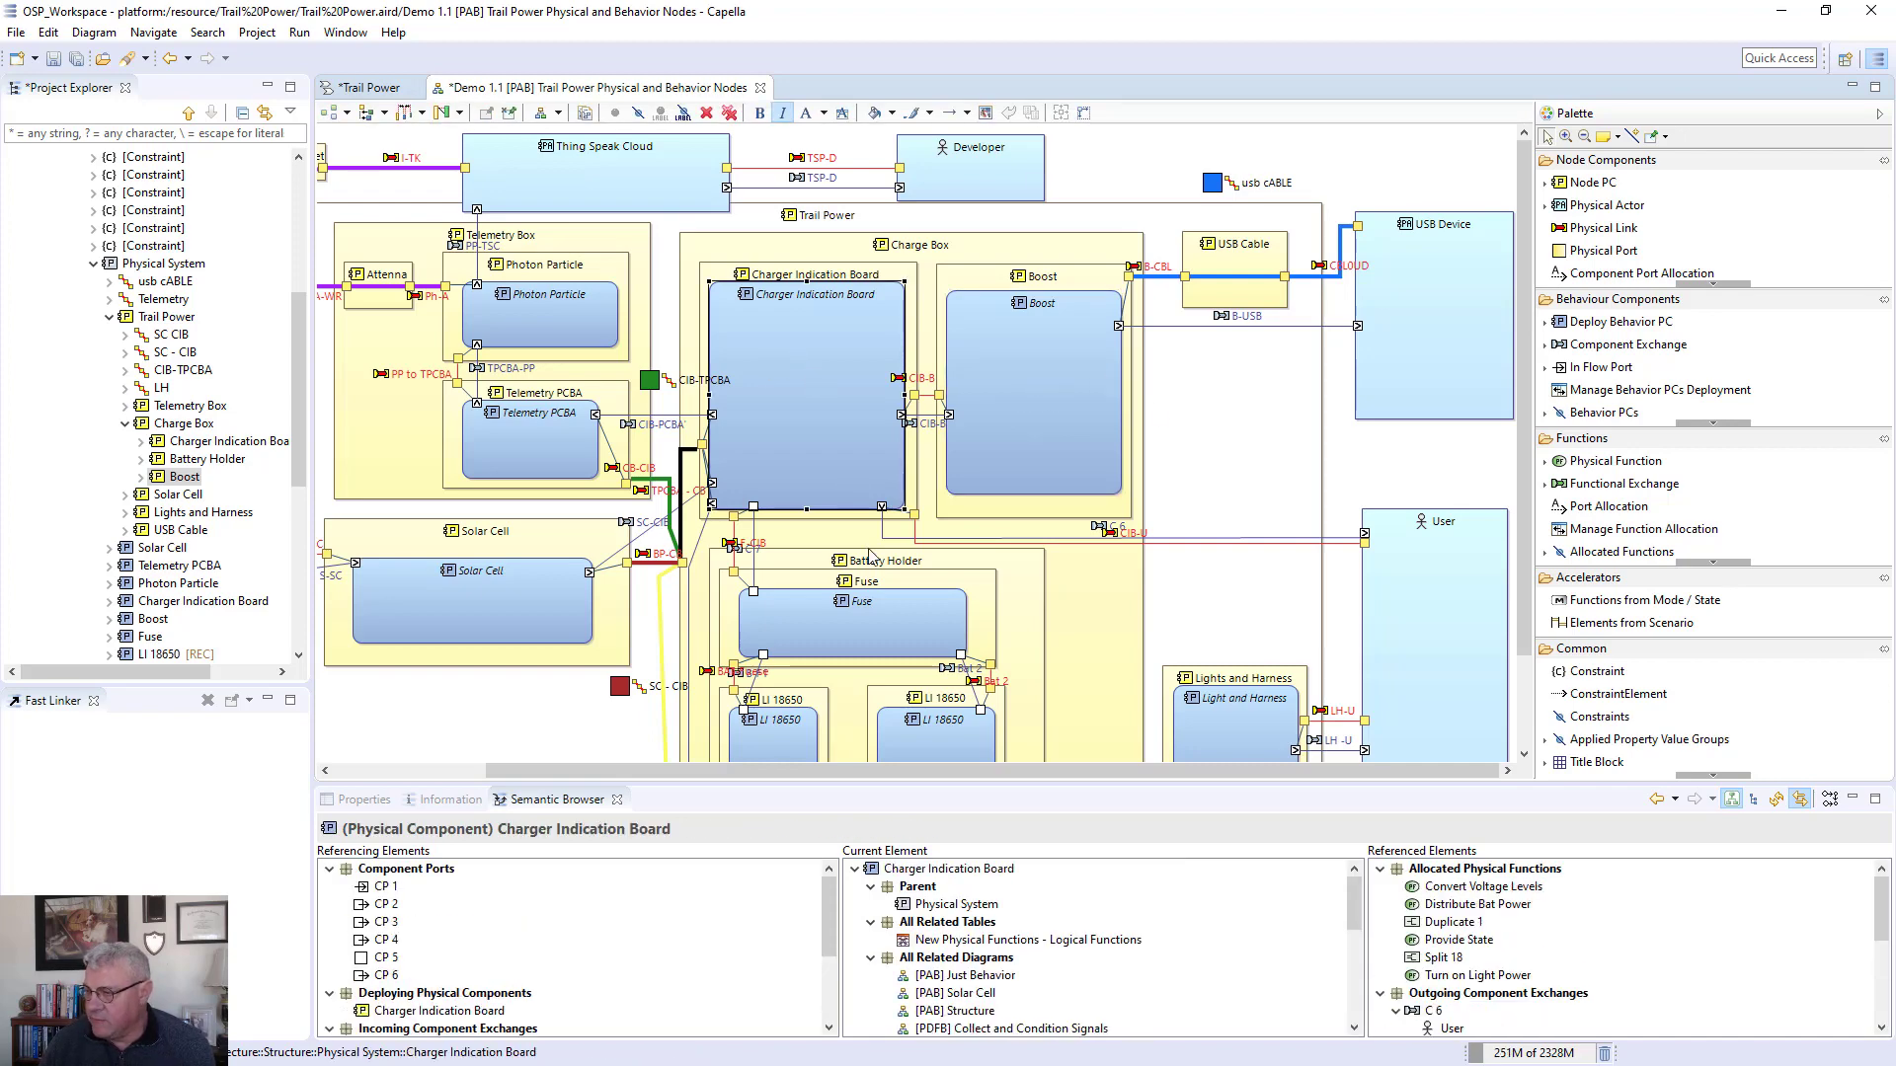
left_click_drag(849, 707, 849, 544)
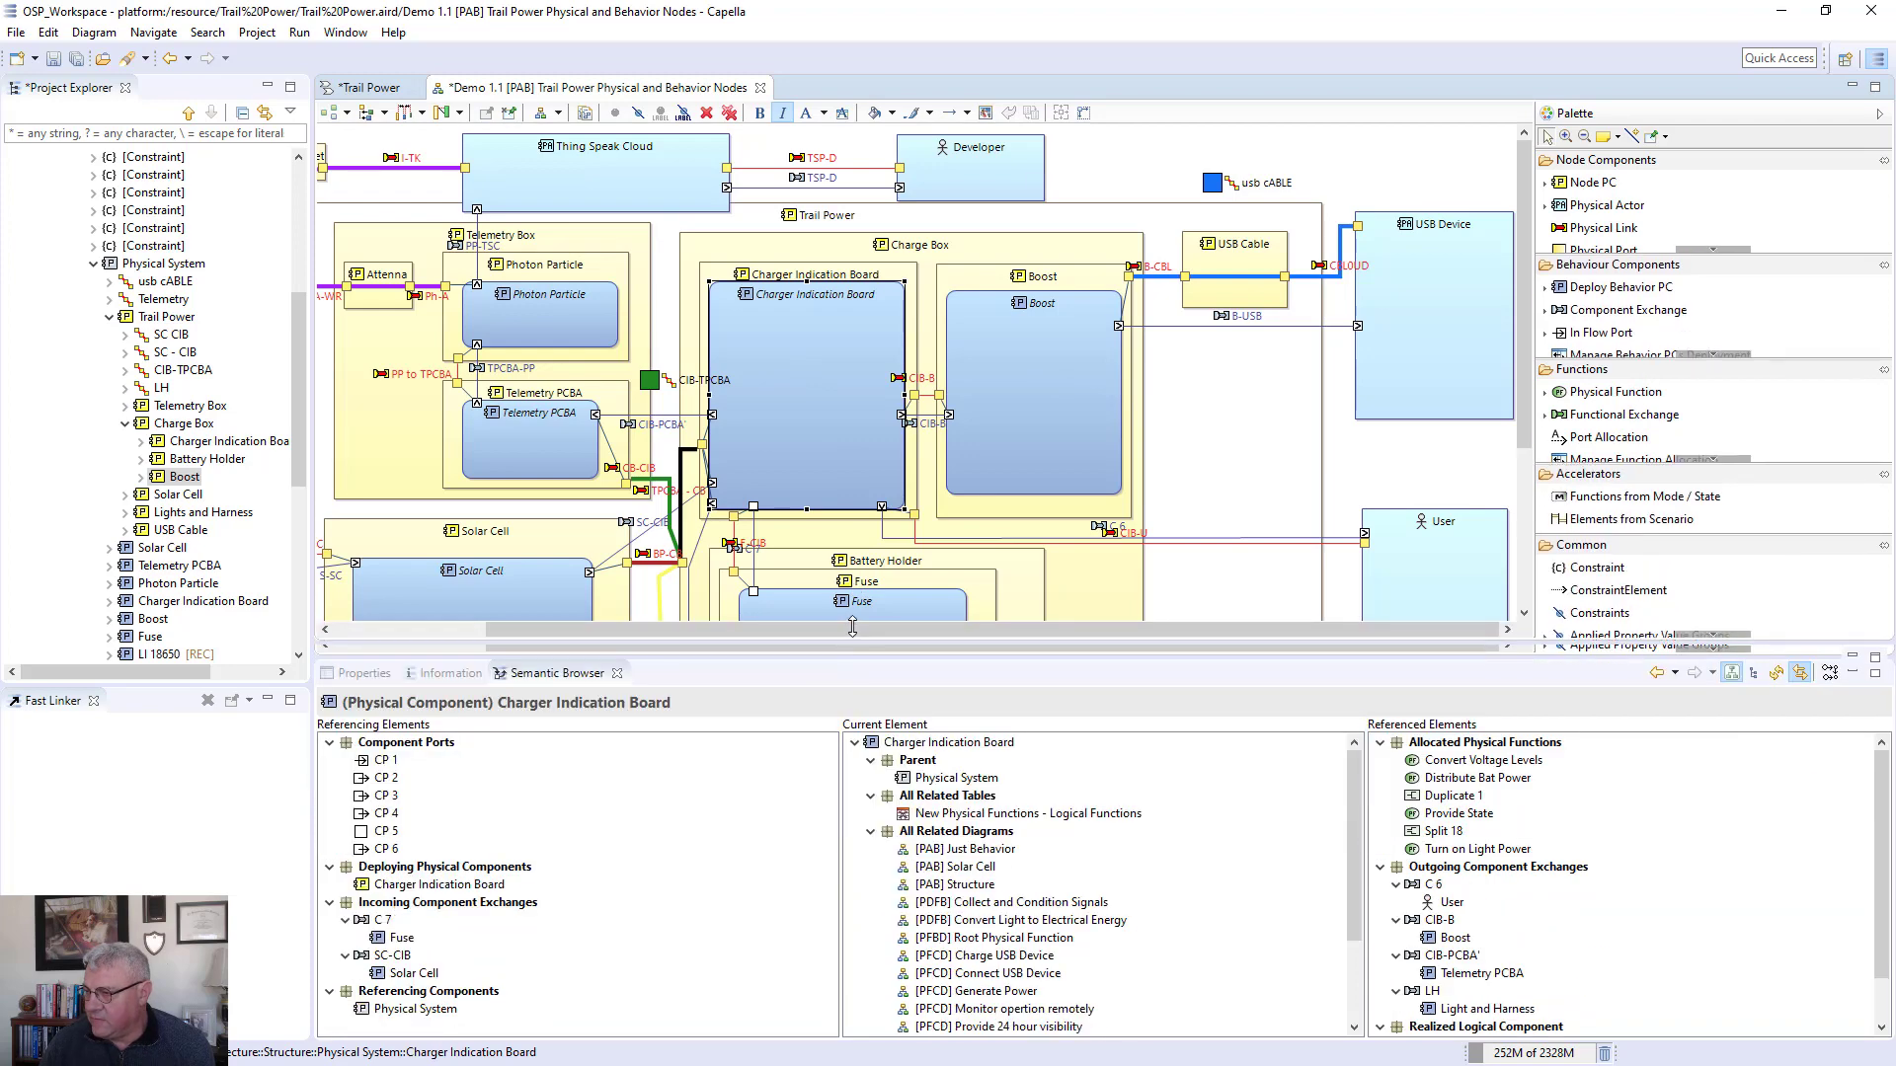
left_click(1009, 401)
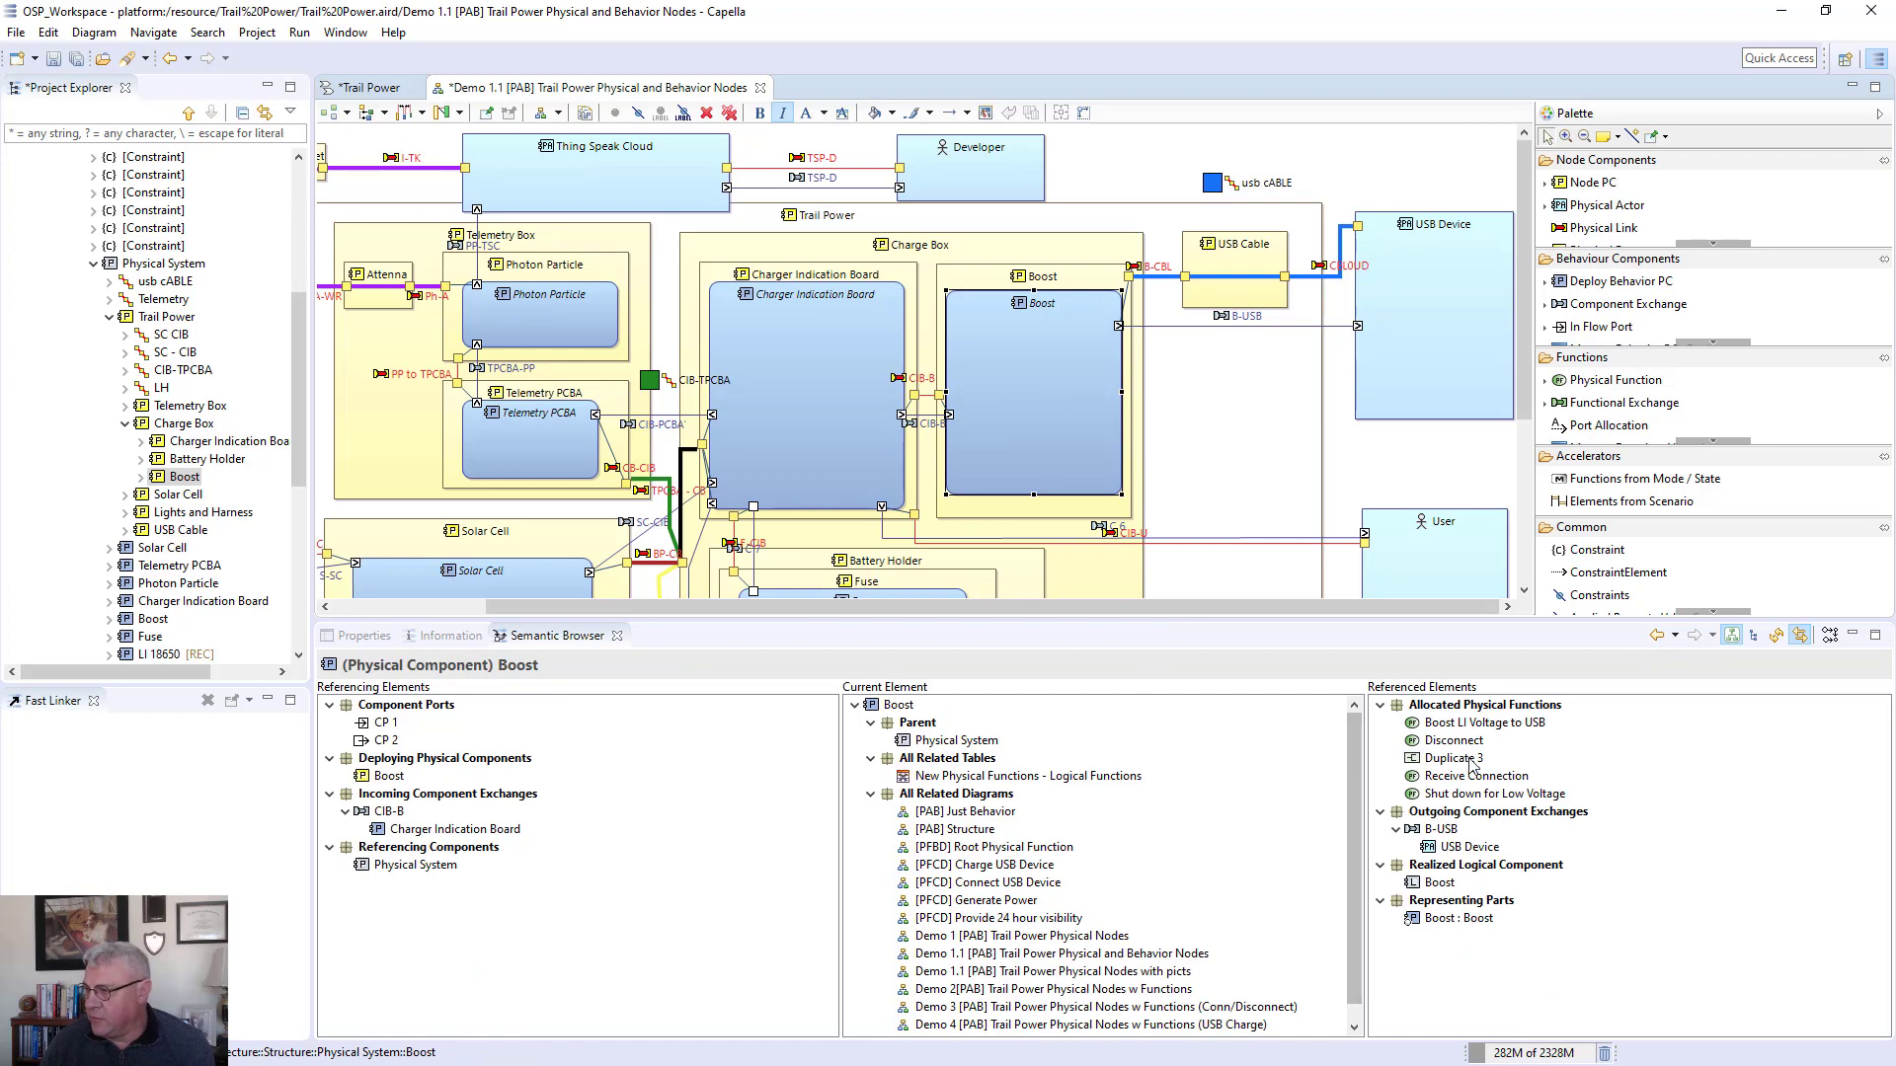
left_click(775, 365)
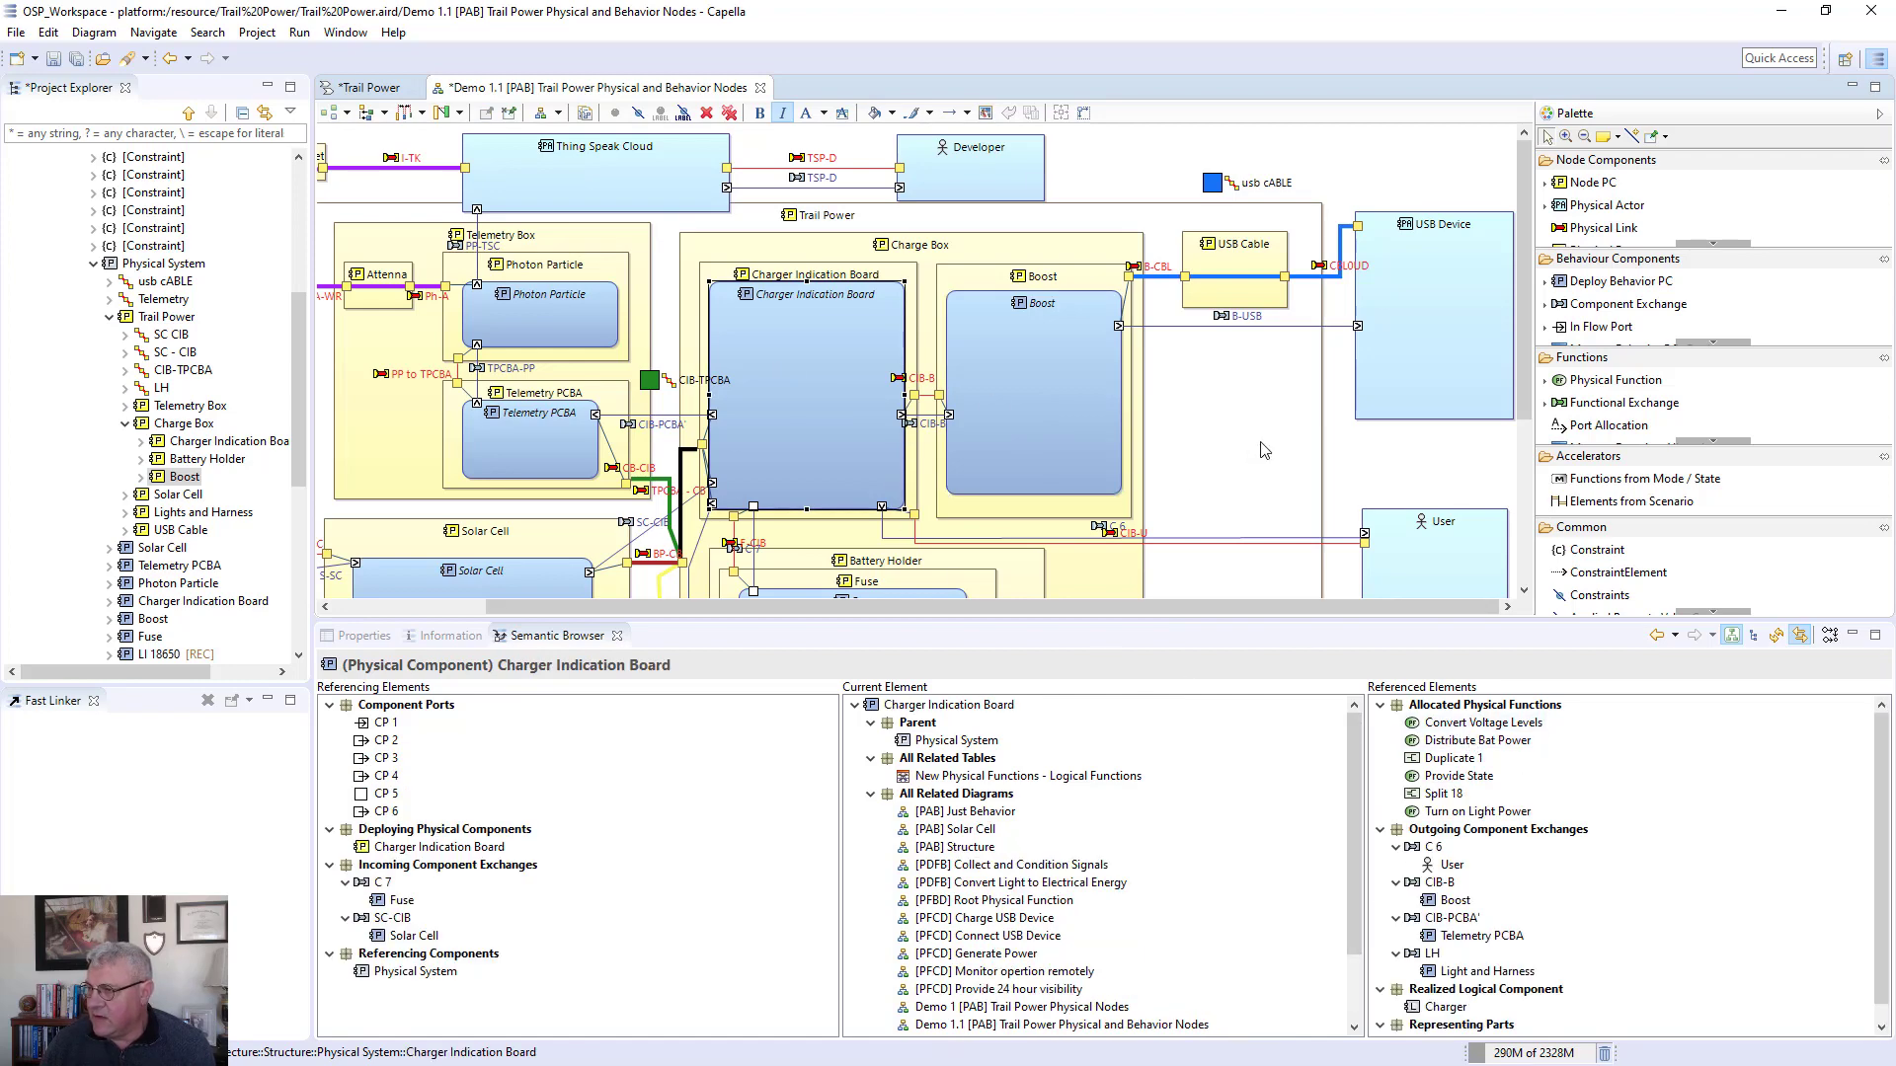
- Inspect the USB Cable node's physical links and enlarge the diagram area by shrinking the Semantic Browser
scroll(1262, 449, "down", 3)
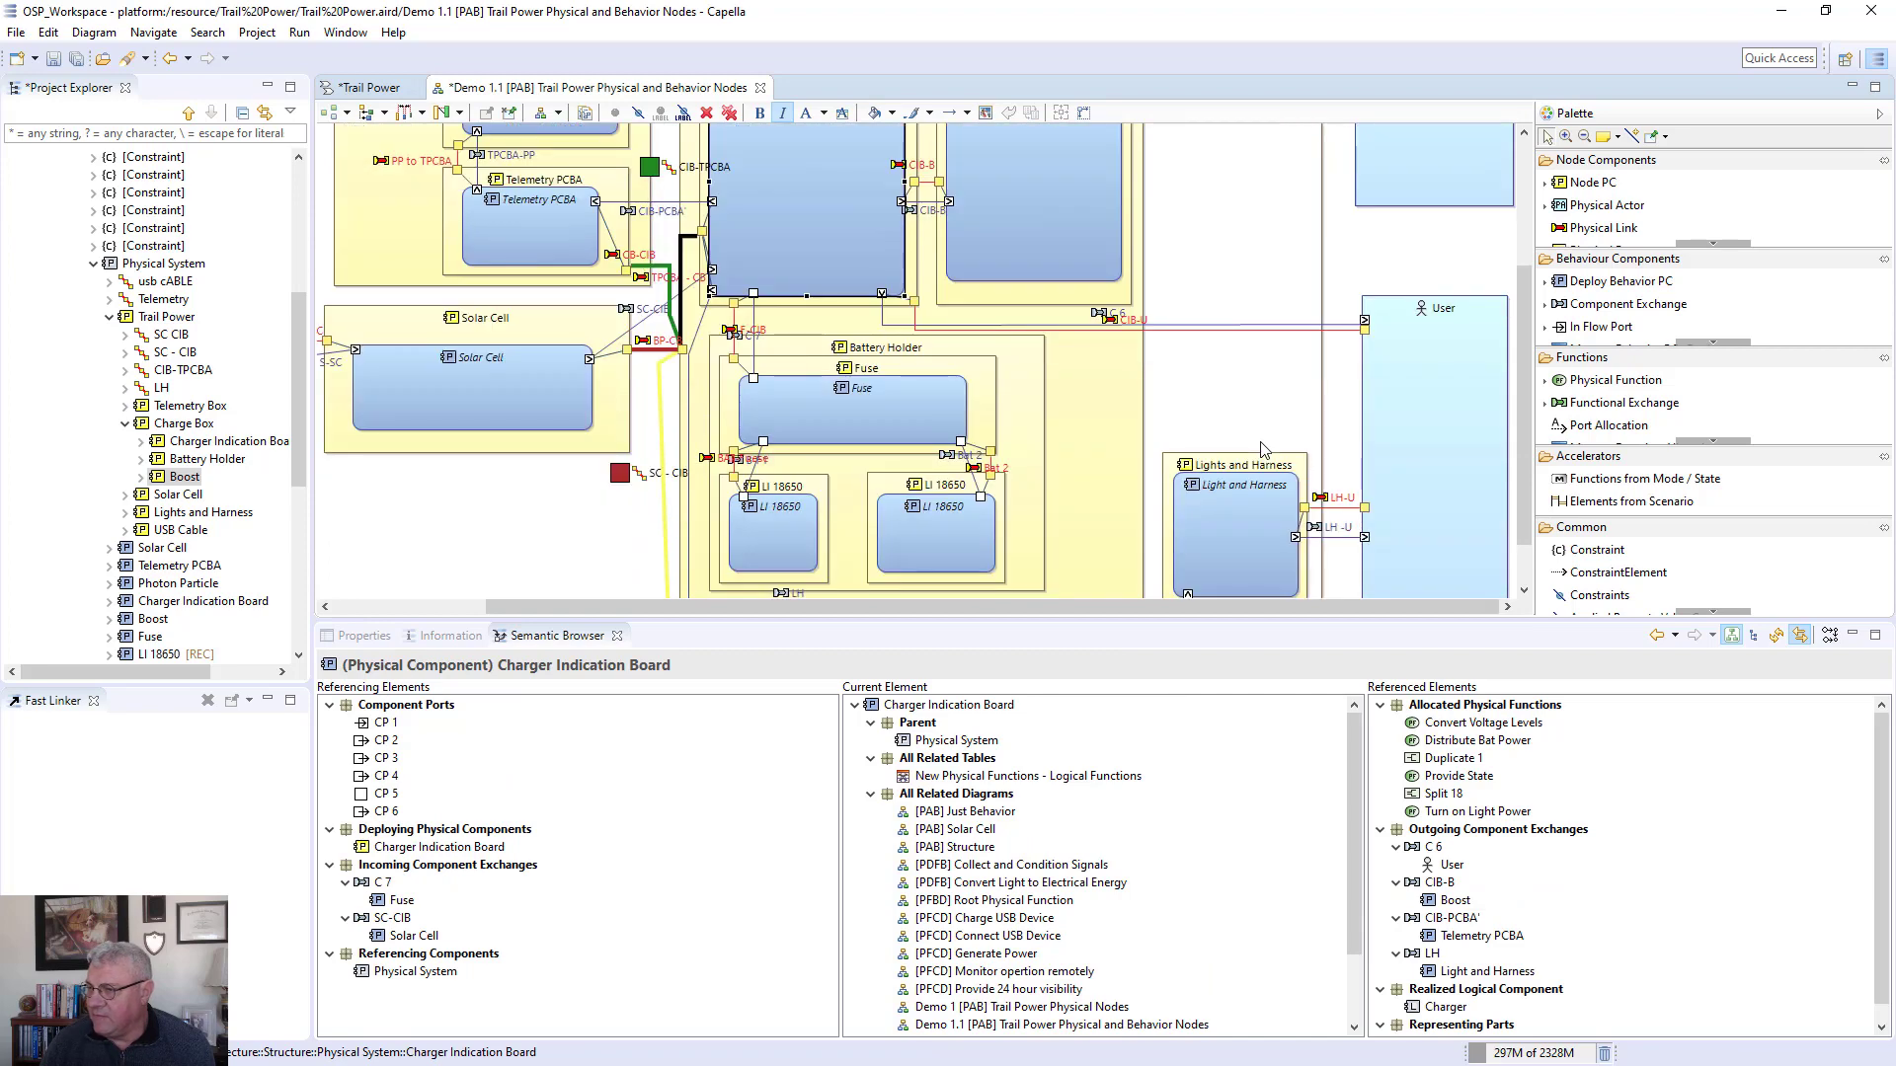
scroll(1262, 450, "up", 2)
left_click(1215, 229)
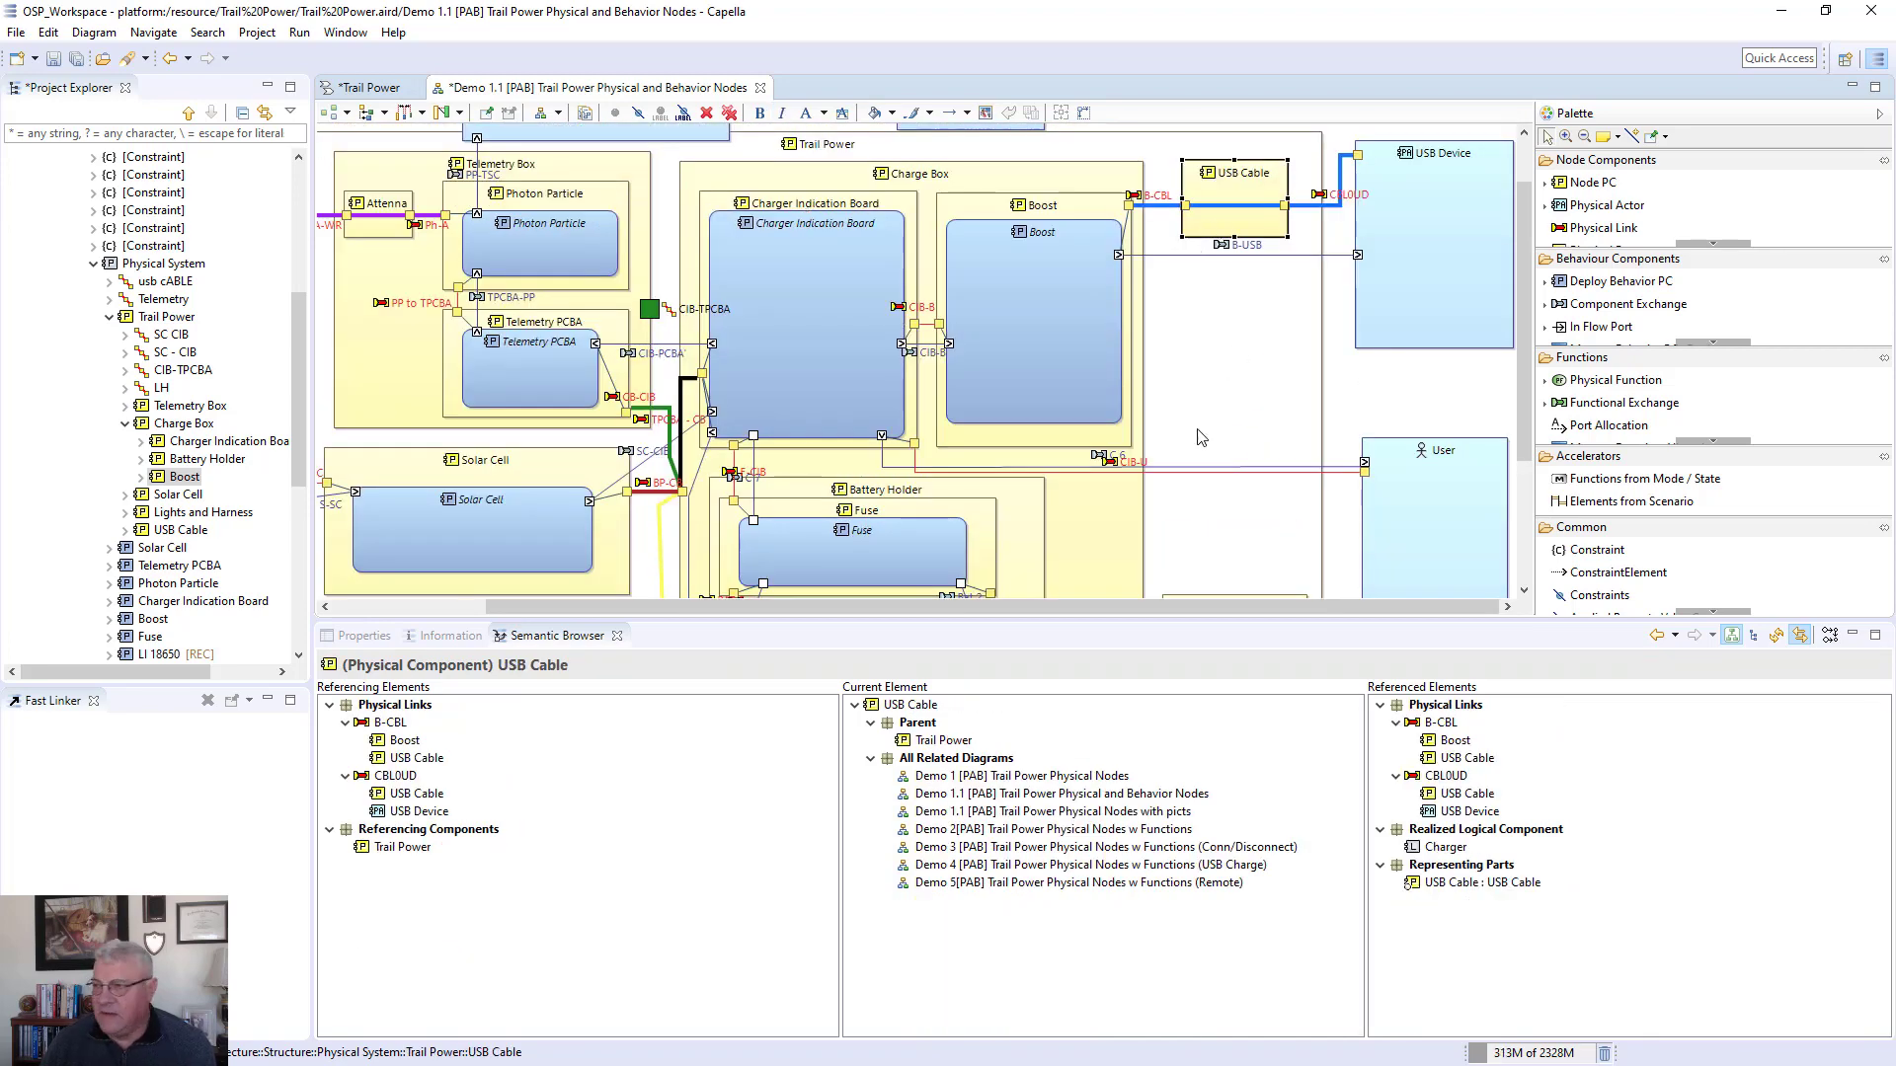
left_click_drag(928, 624, 923, 749)
left_click_drag(921, 825, 922, 851)
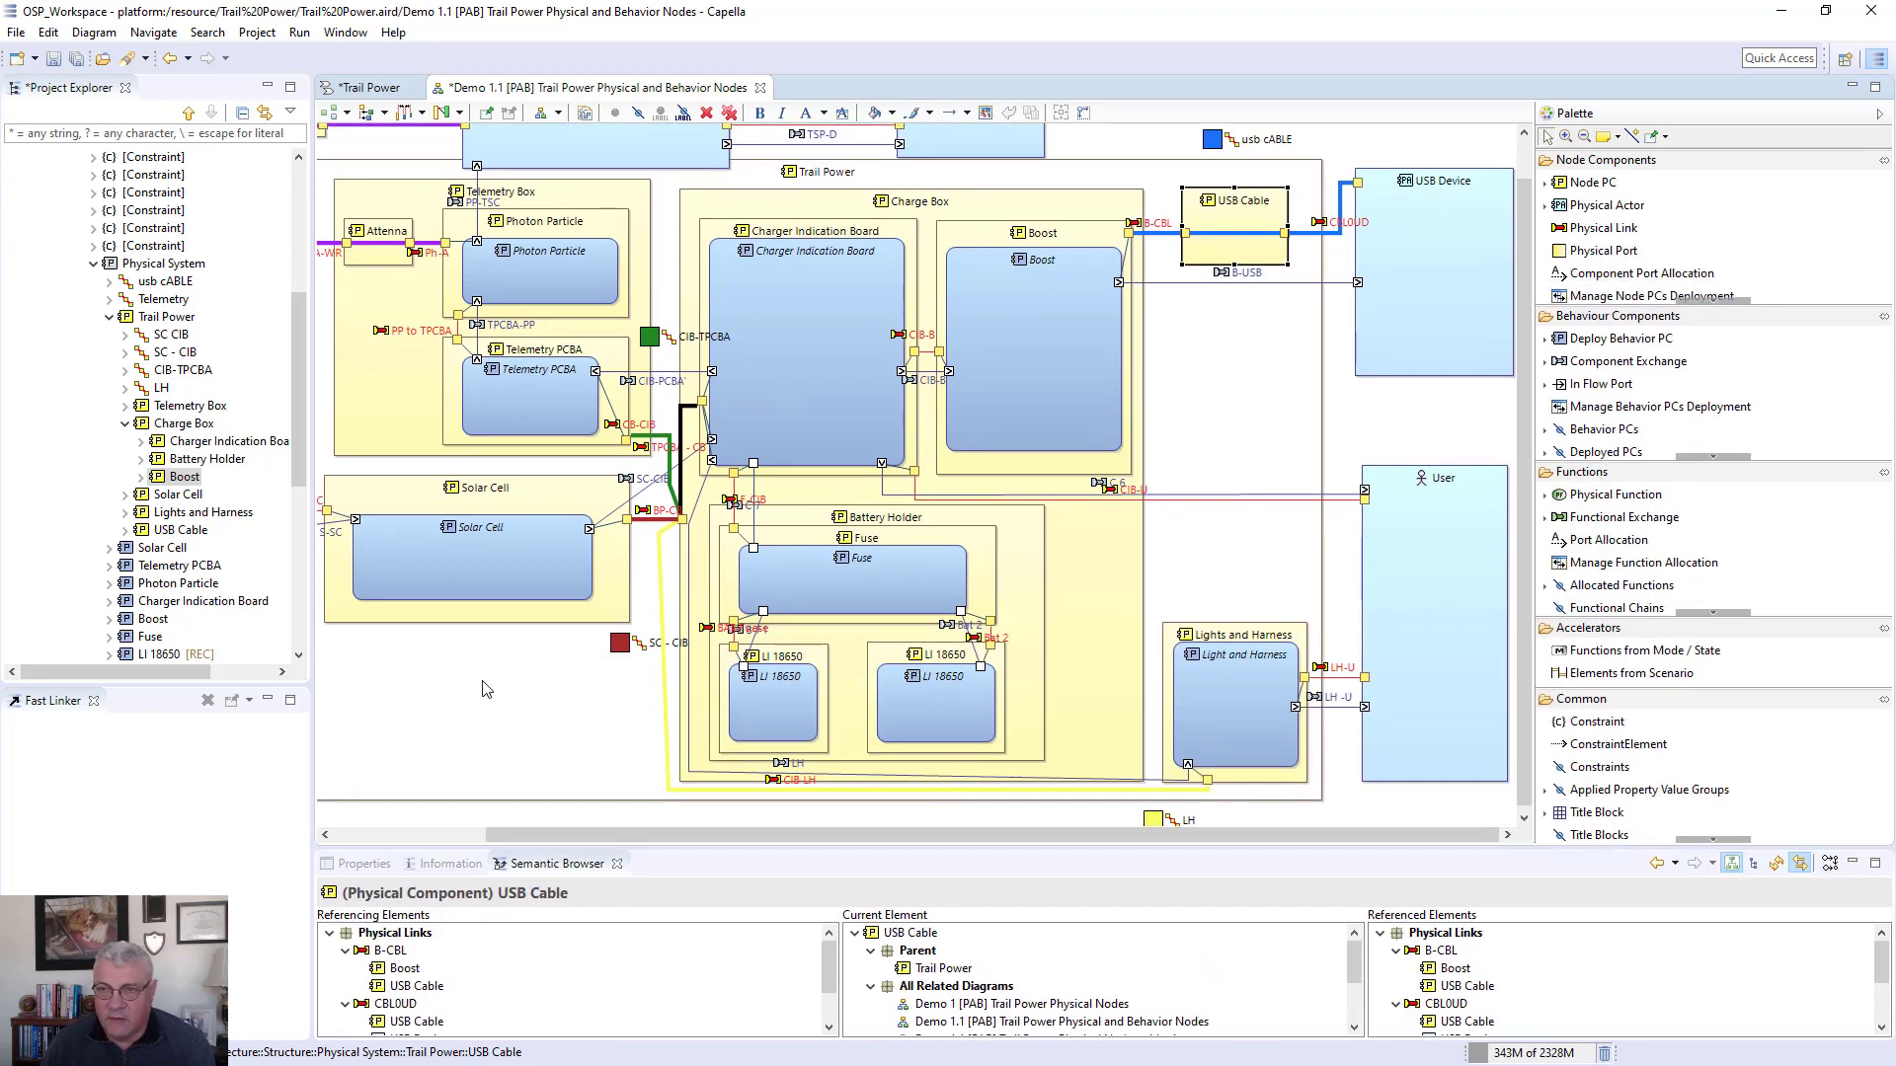
- Inspect the Antenna, Wifi Router and Internet nodes, which have no behavior component, along the Telemetry path
left_click_drag(507, 834, 408, 834)
left_click(502, 258)
left_click(374, 259)
scroll(374, 256, "up", 1)
left_click(413, 162)
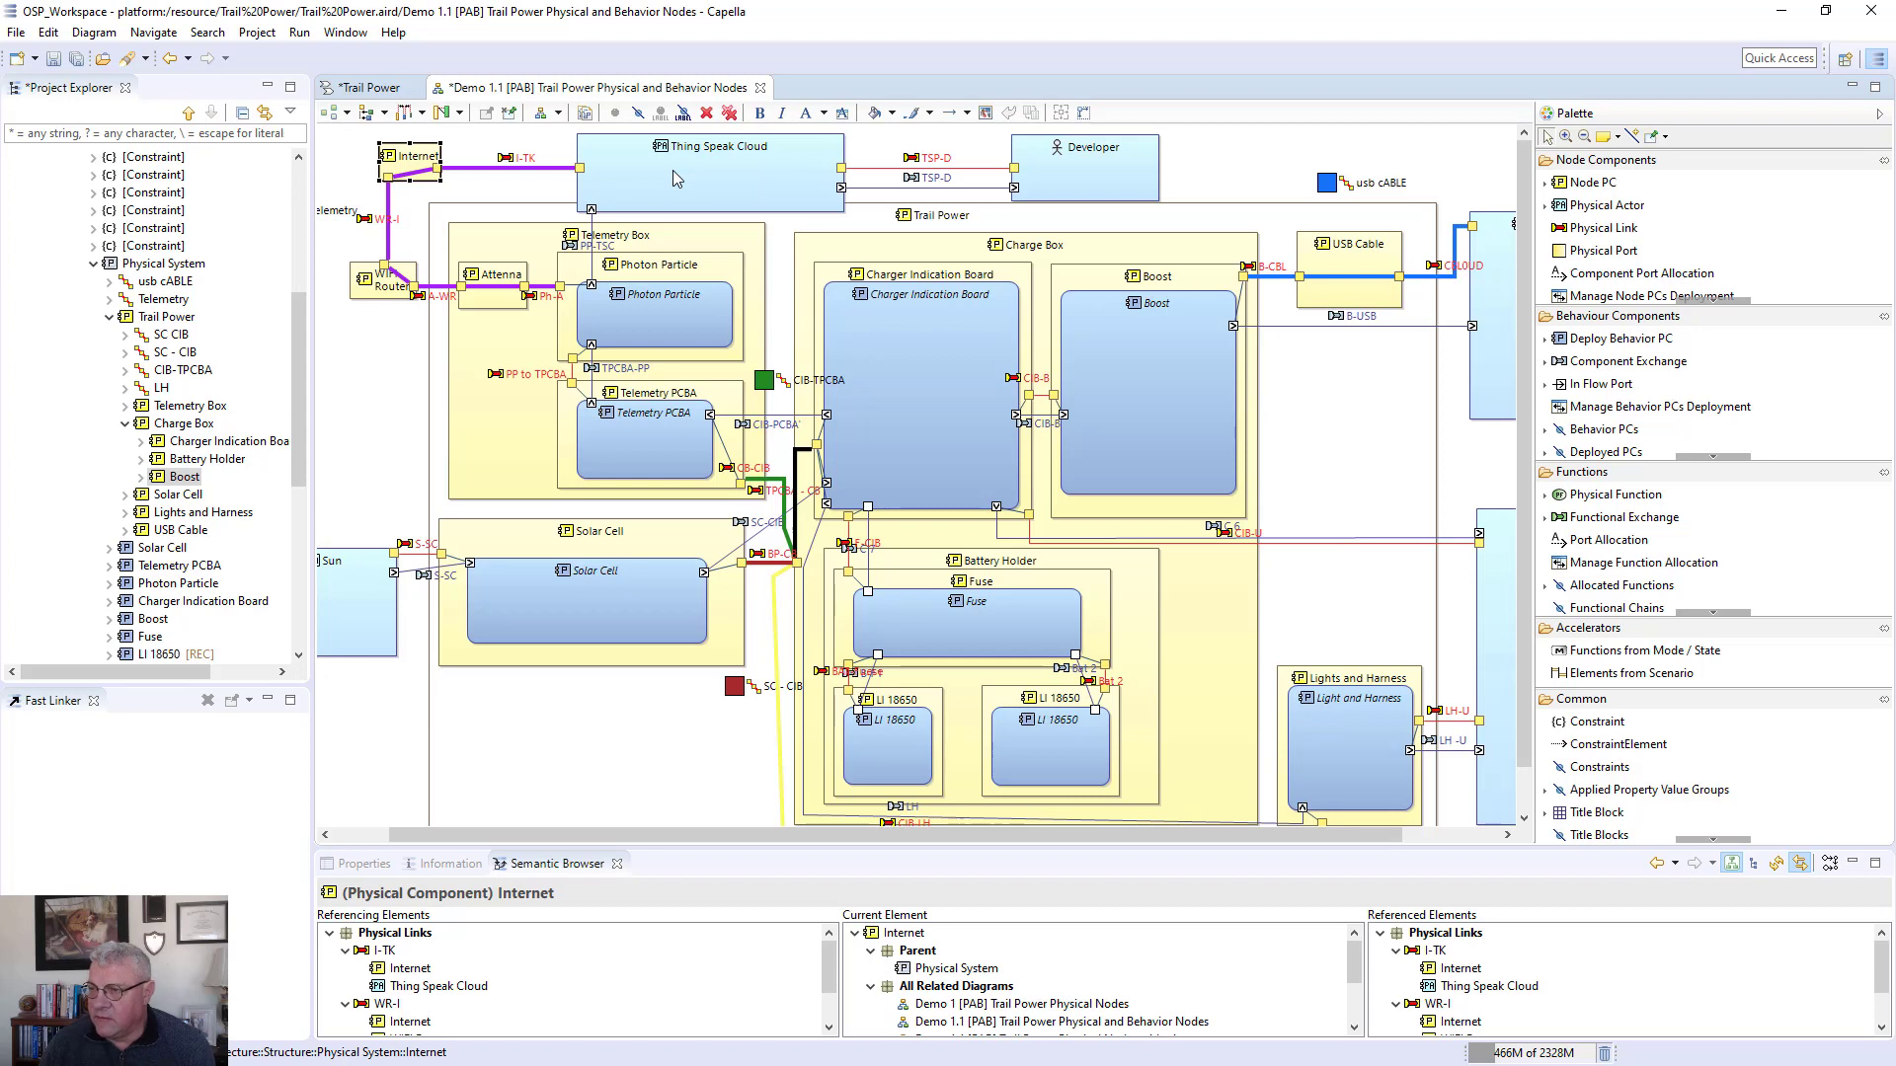
left_click_drag(420, 834, 536, 820)
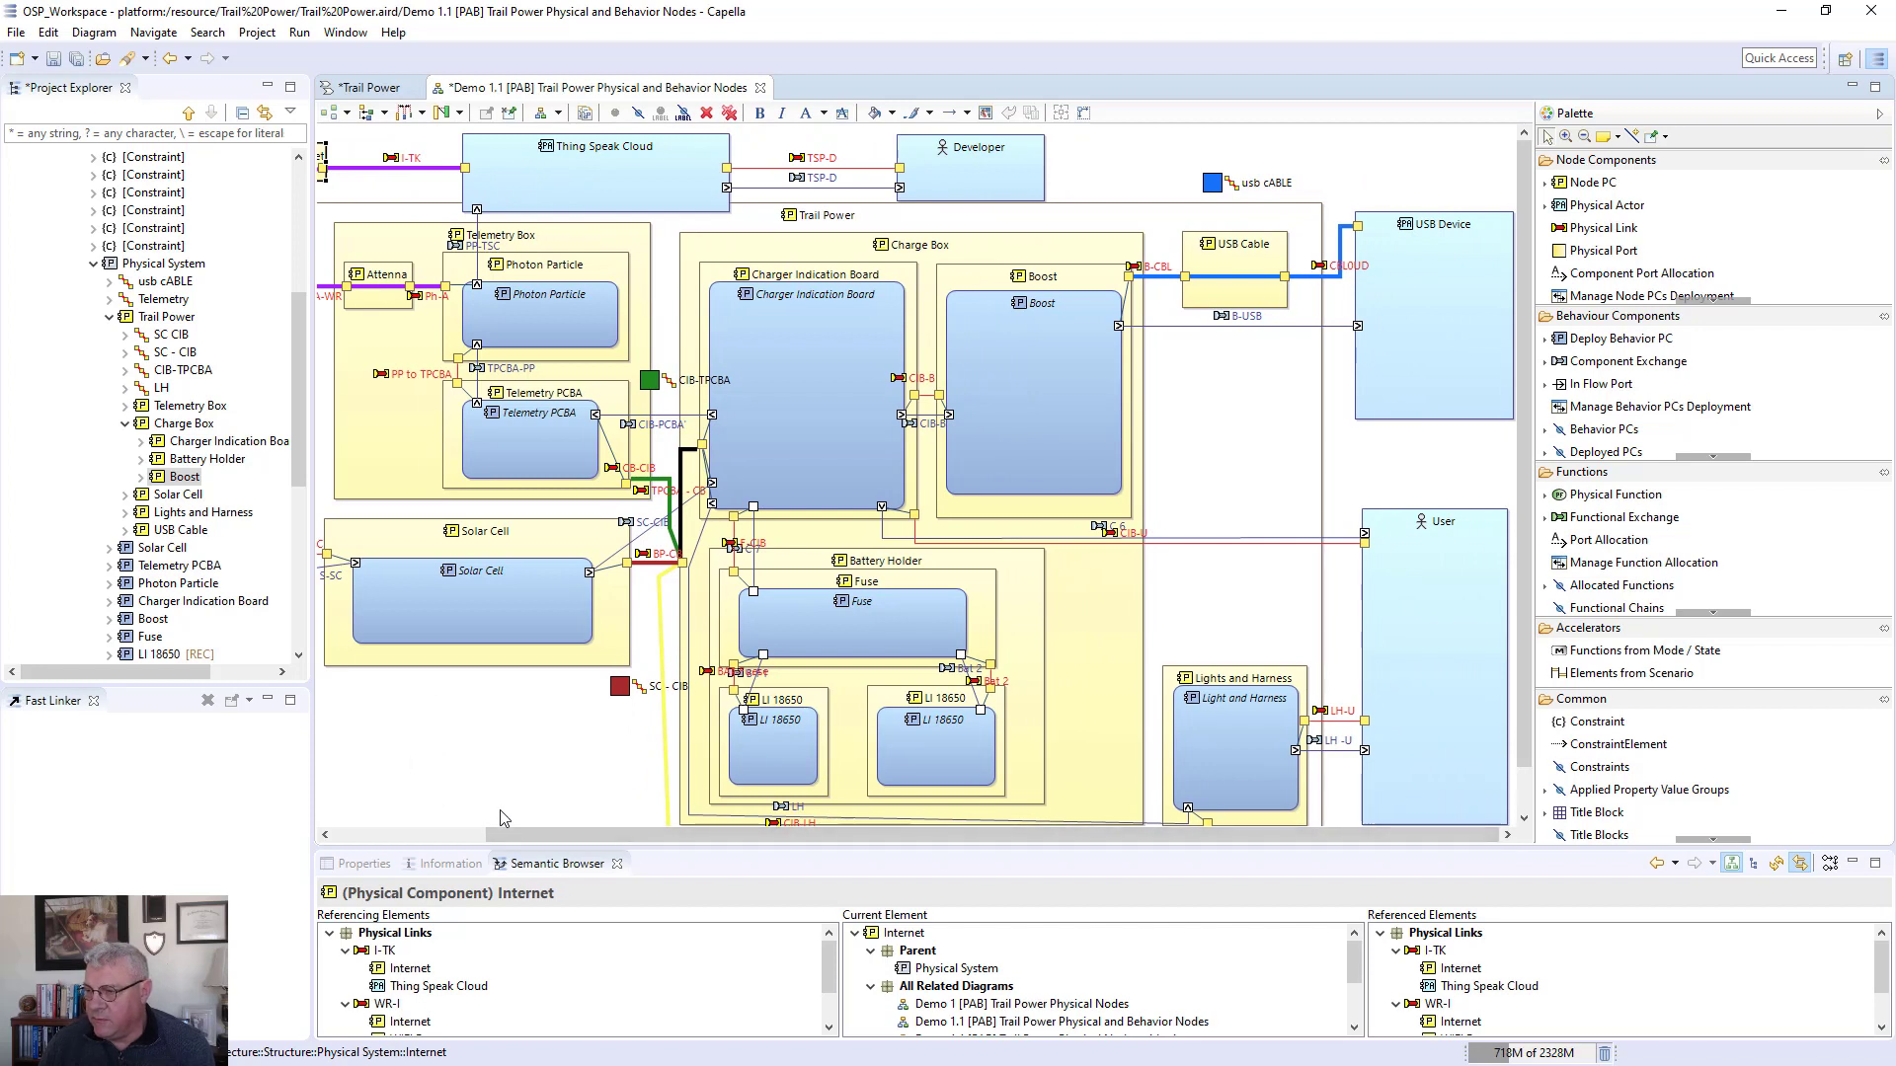
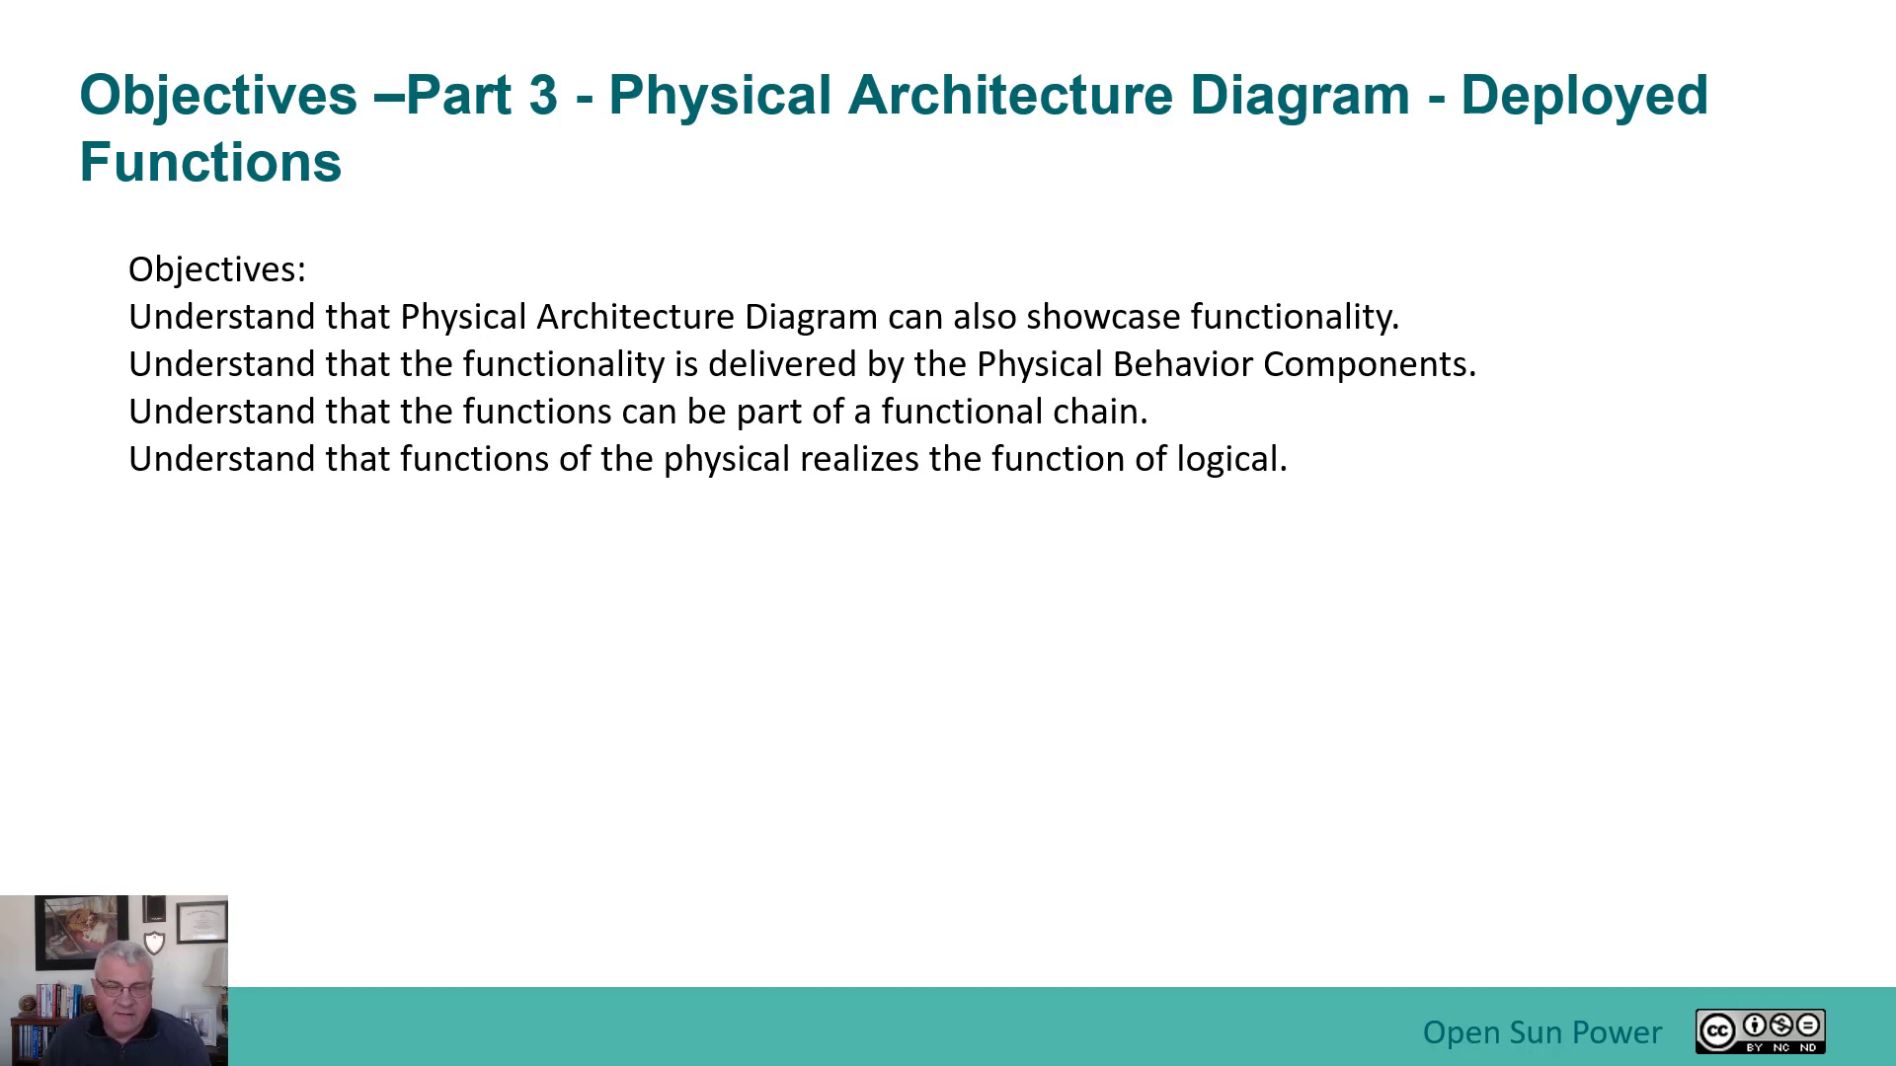
- Replace the open diagram with "Demo 2[PAB] Trail Power Physical Nodes w Functions", enlarge the diagram area and zoom to fit the page
key("alt+Tab")
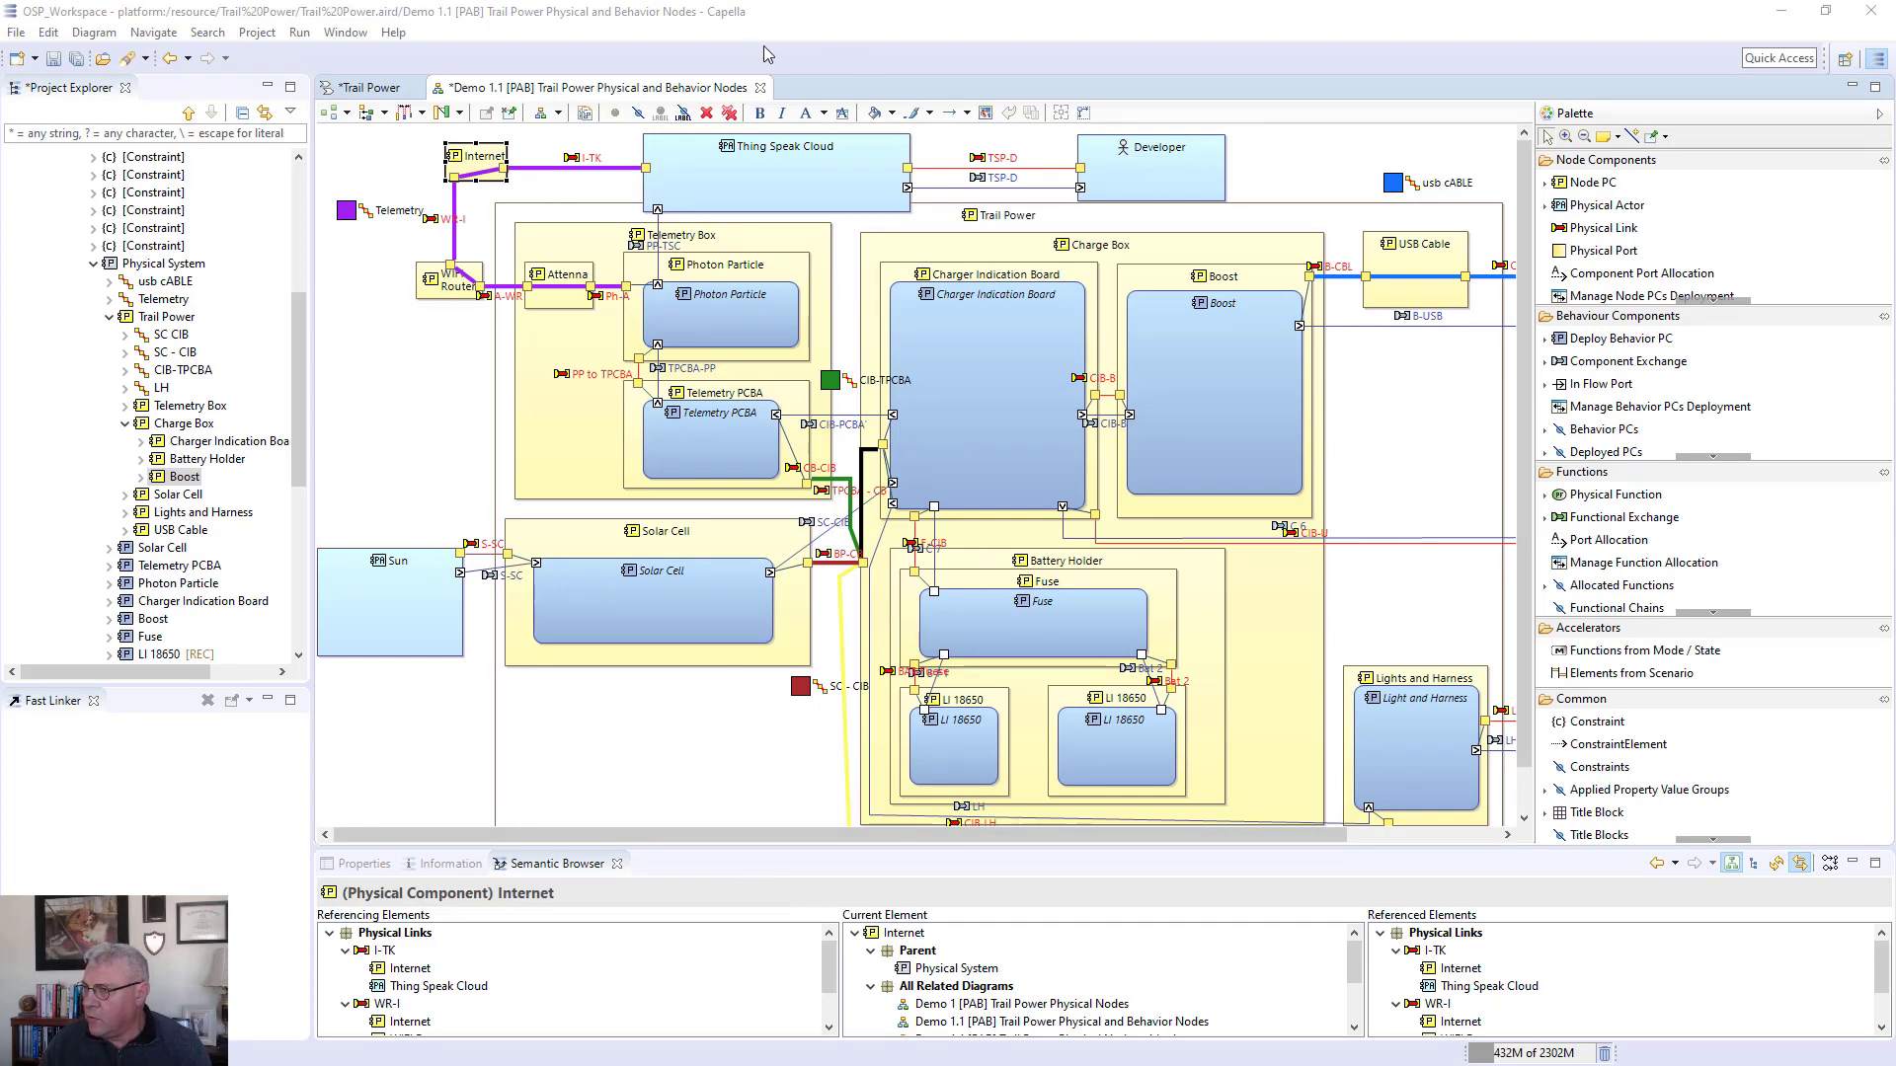
left_click(760, 88)
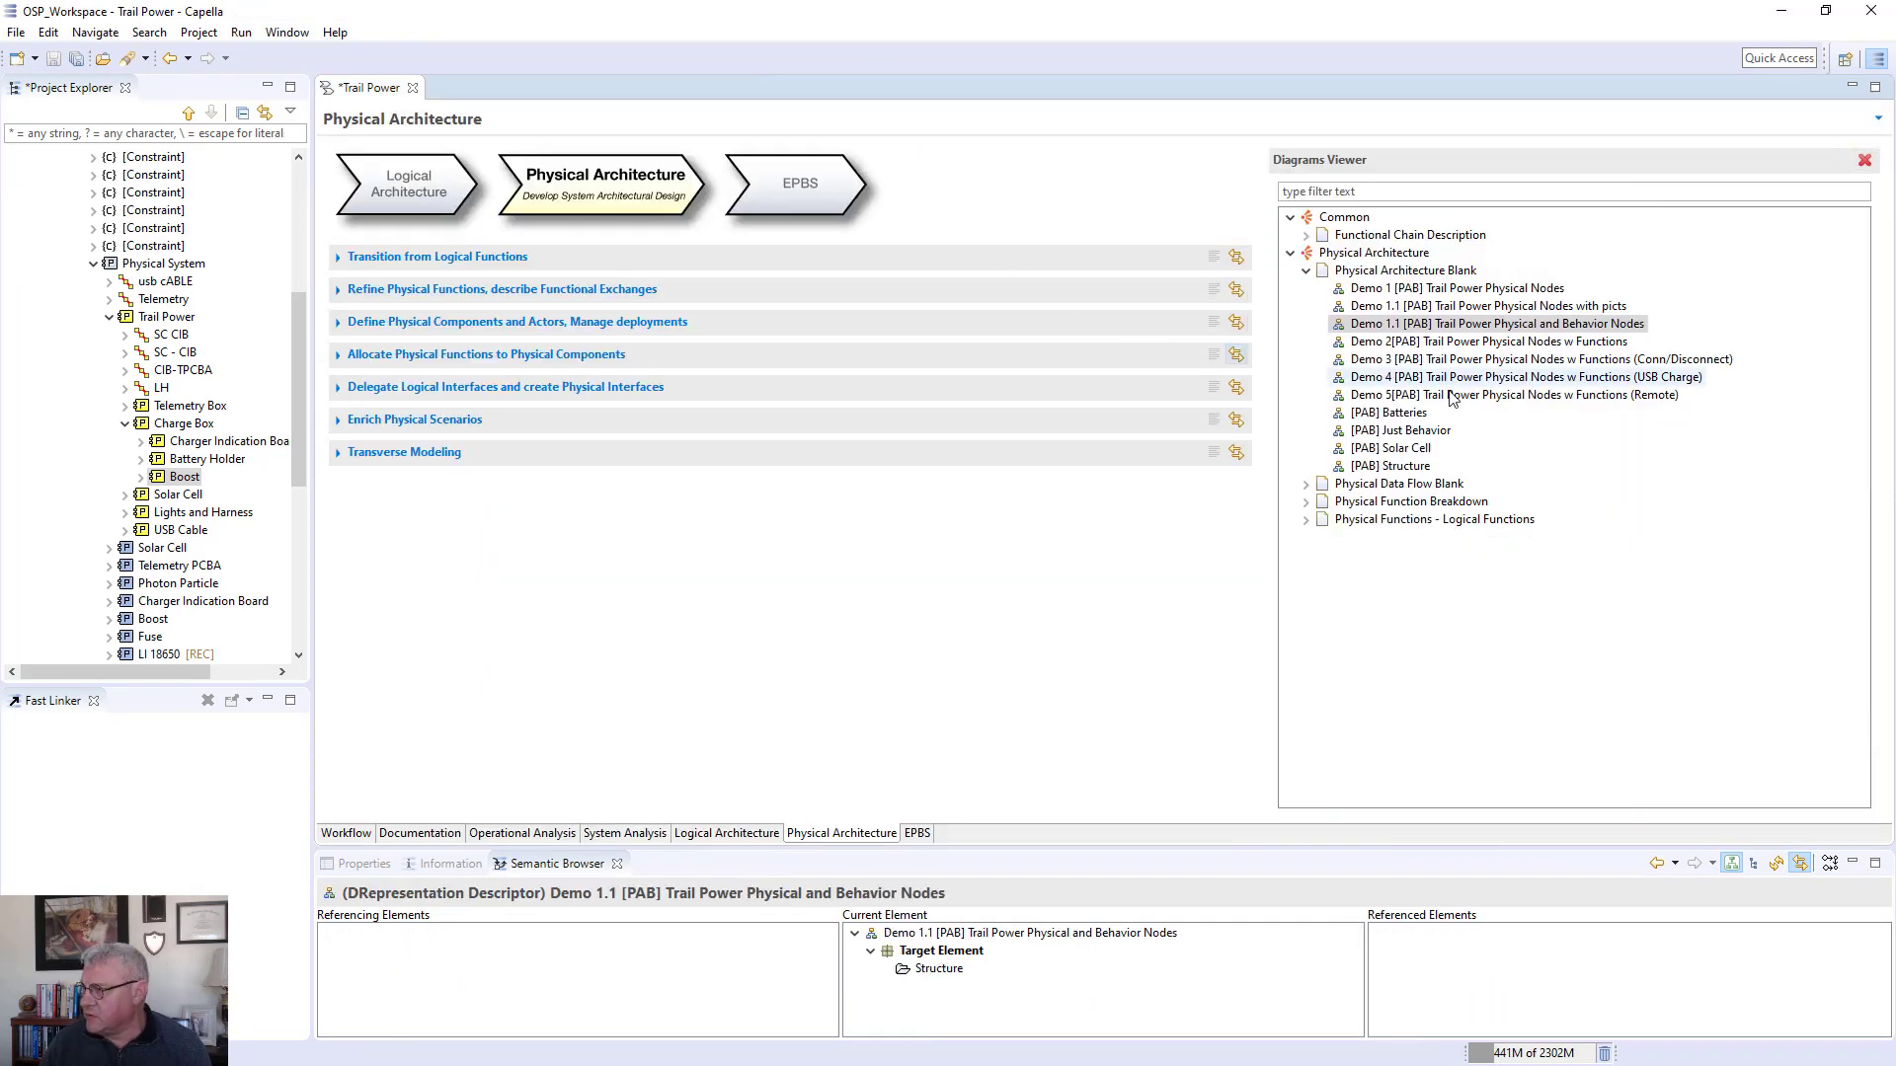
double_click(1375, 340)
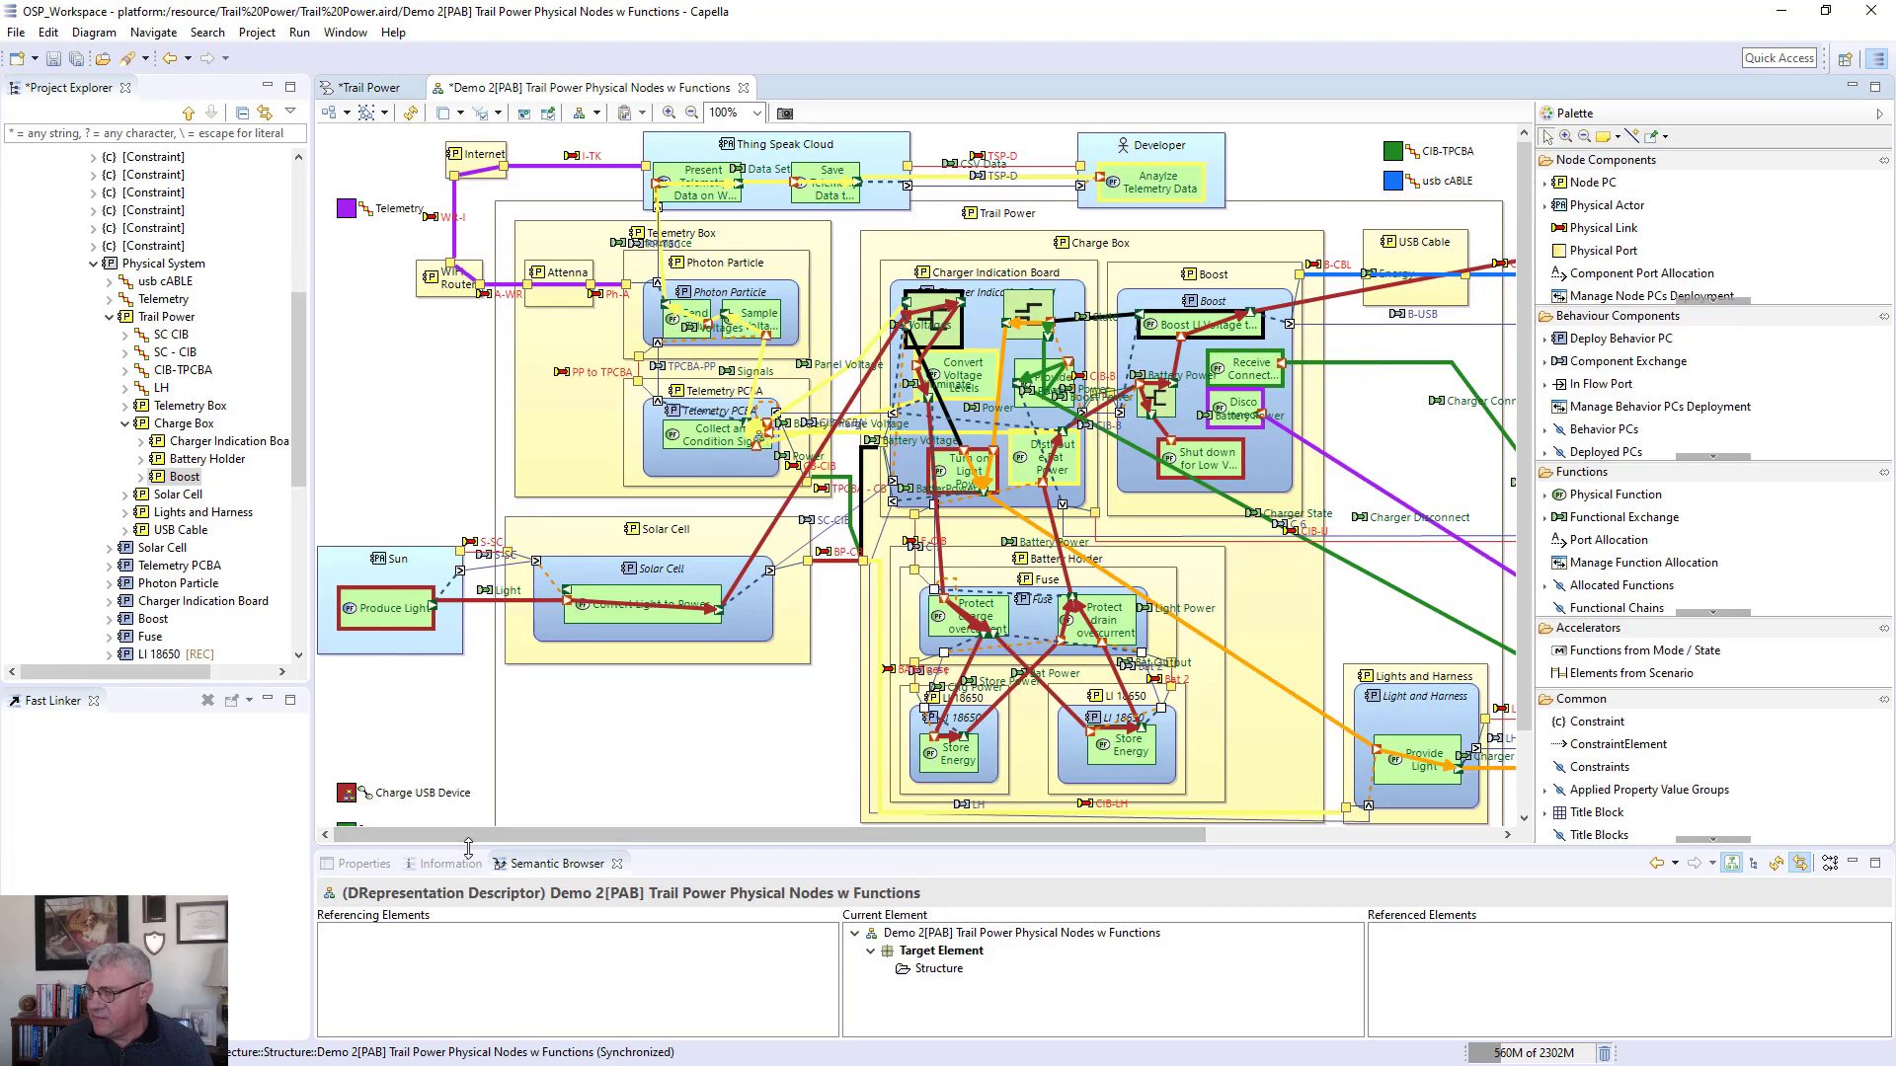
left_click_drag(466, 849, 469, 946)
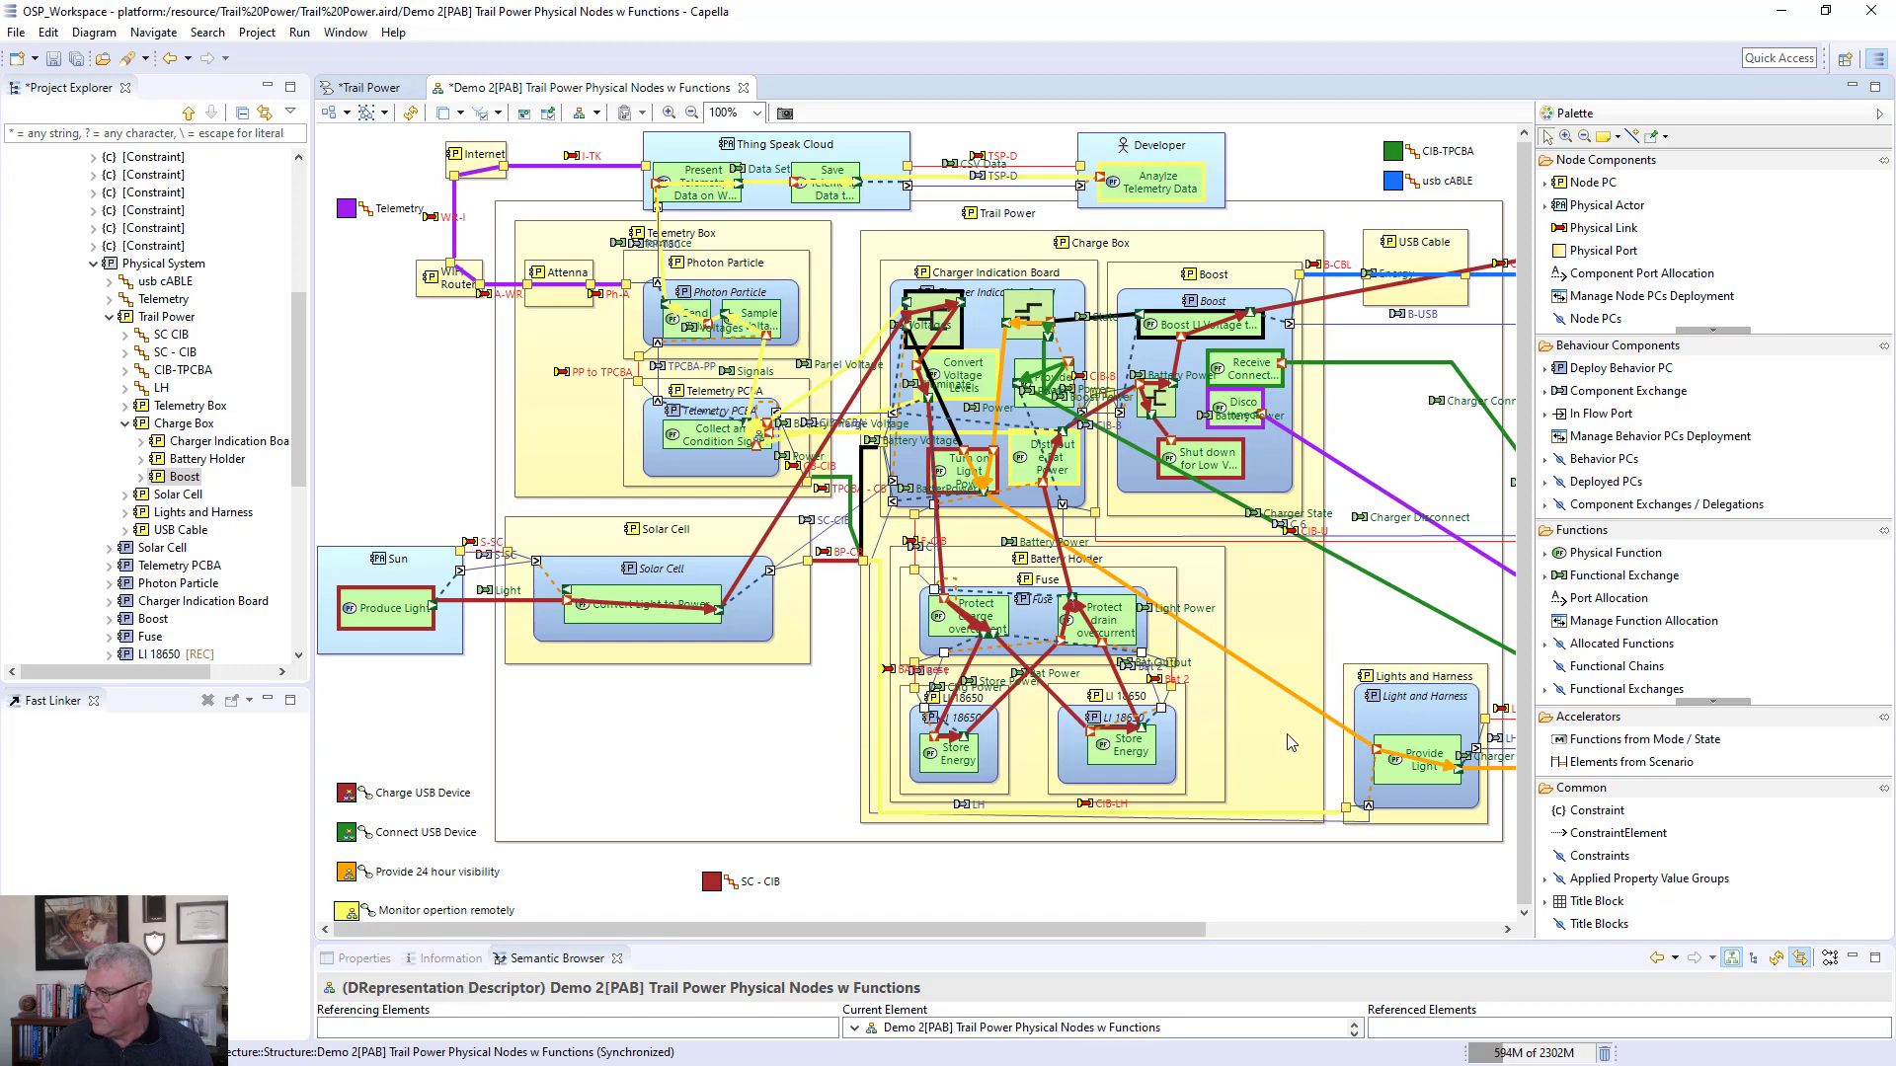
left_click_drag(1180, 930, 1122, 926)
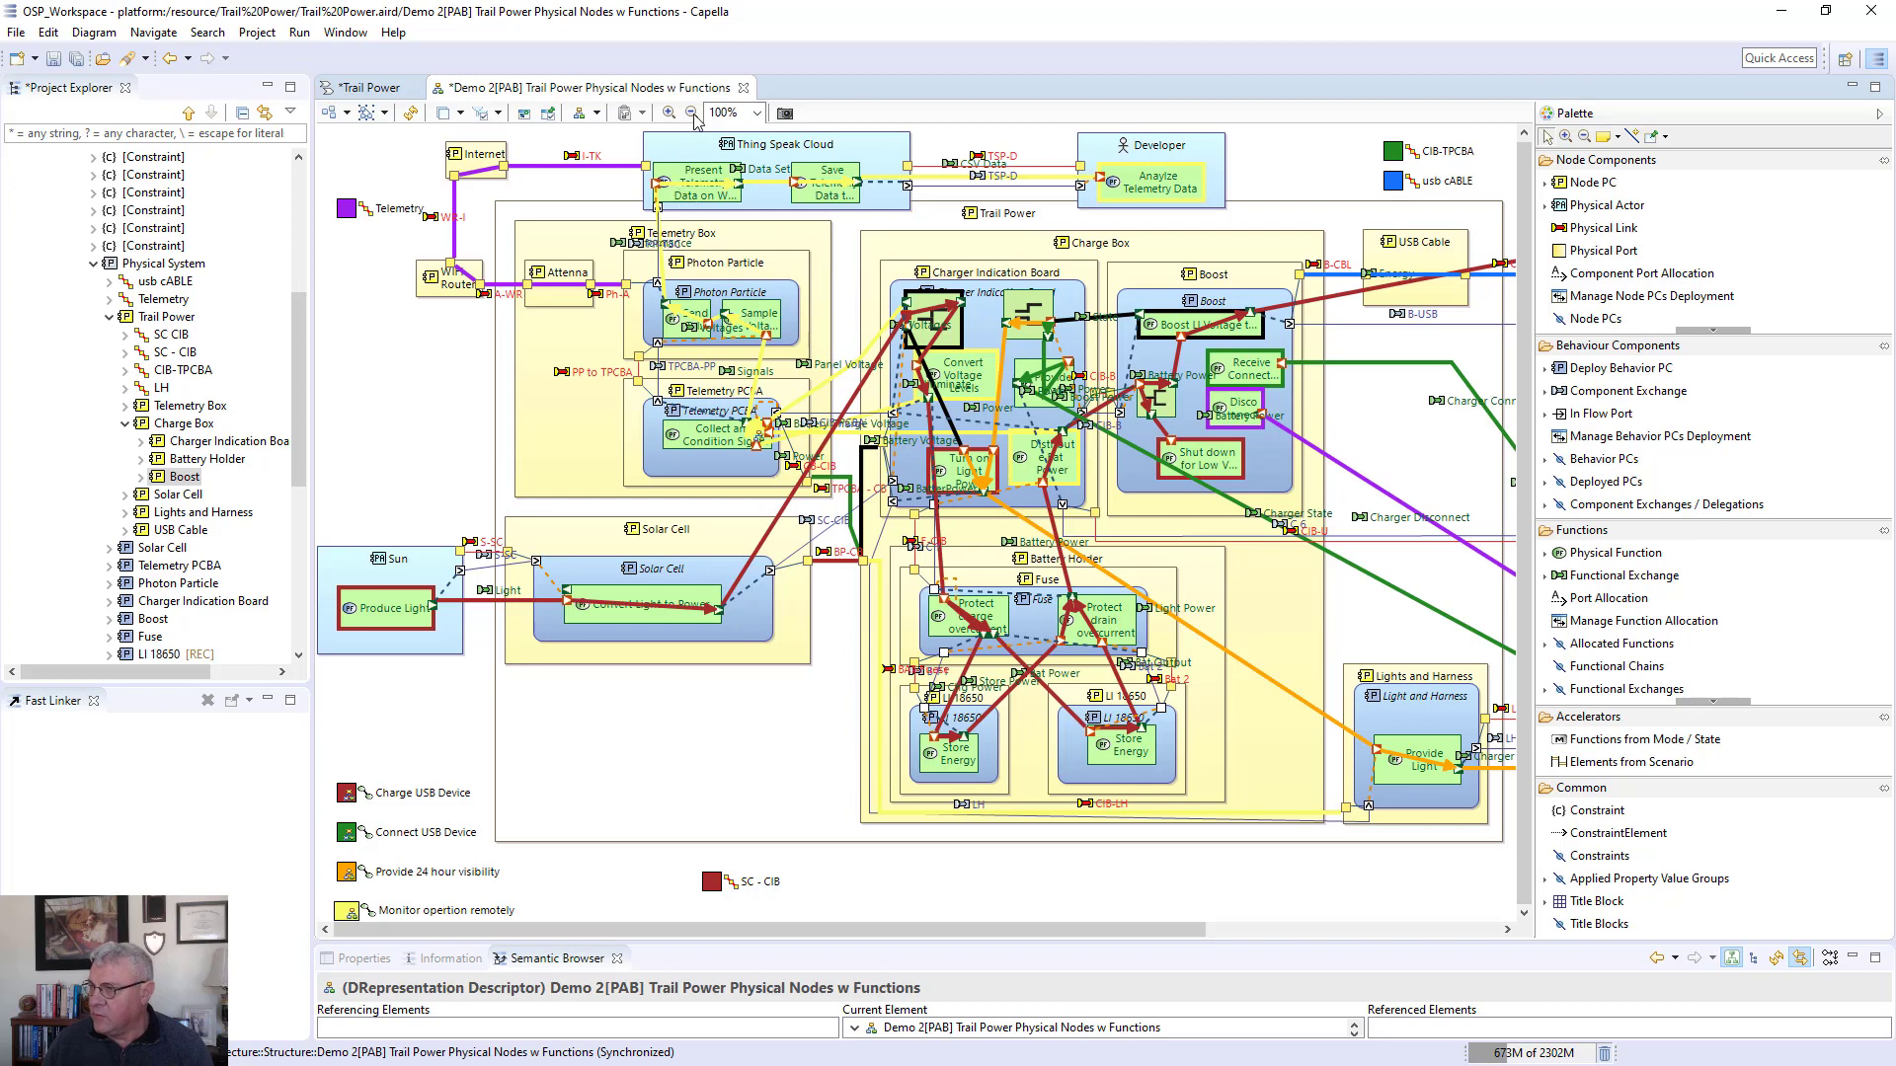
left_click(756, 113)
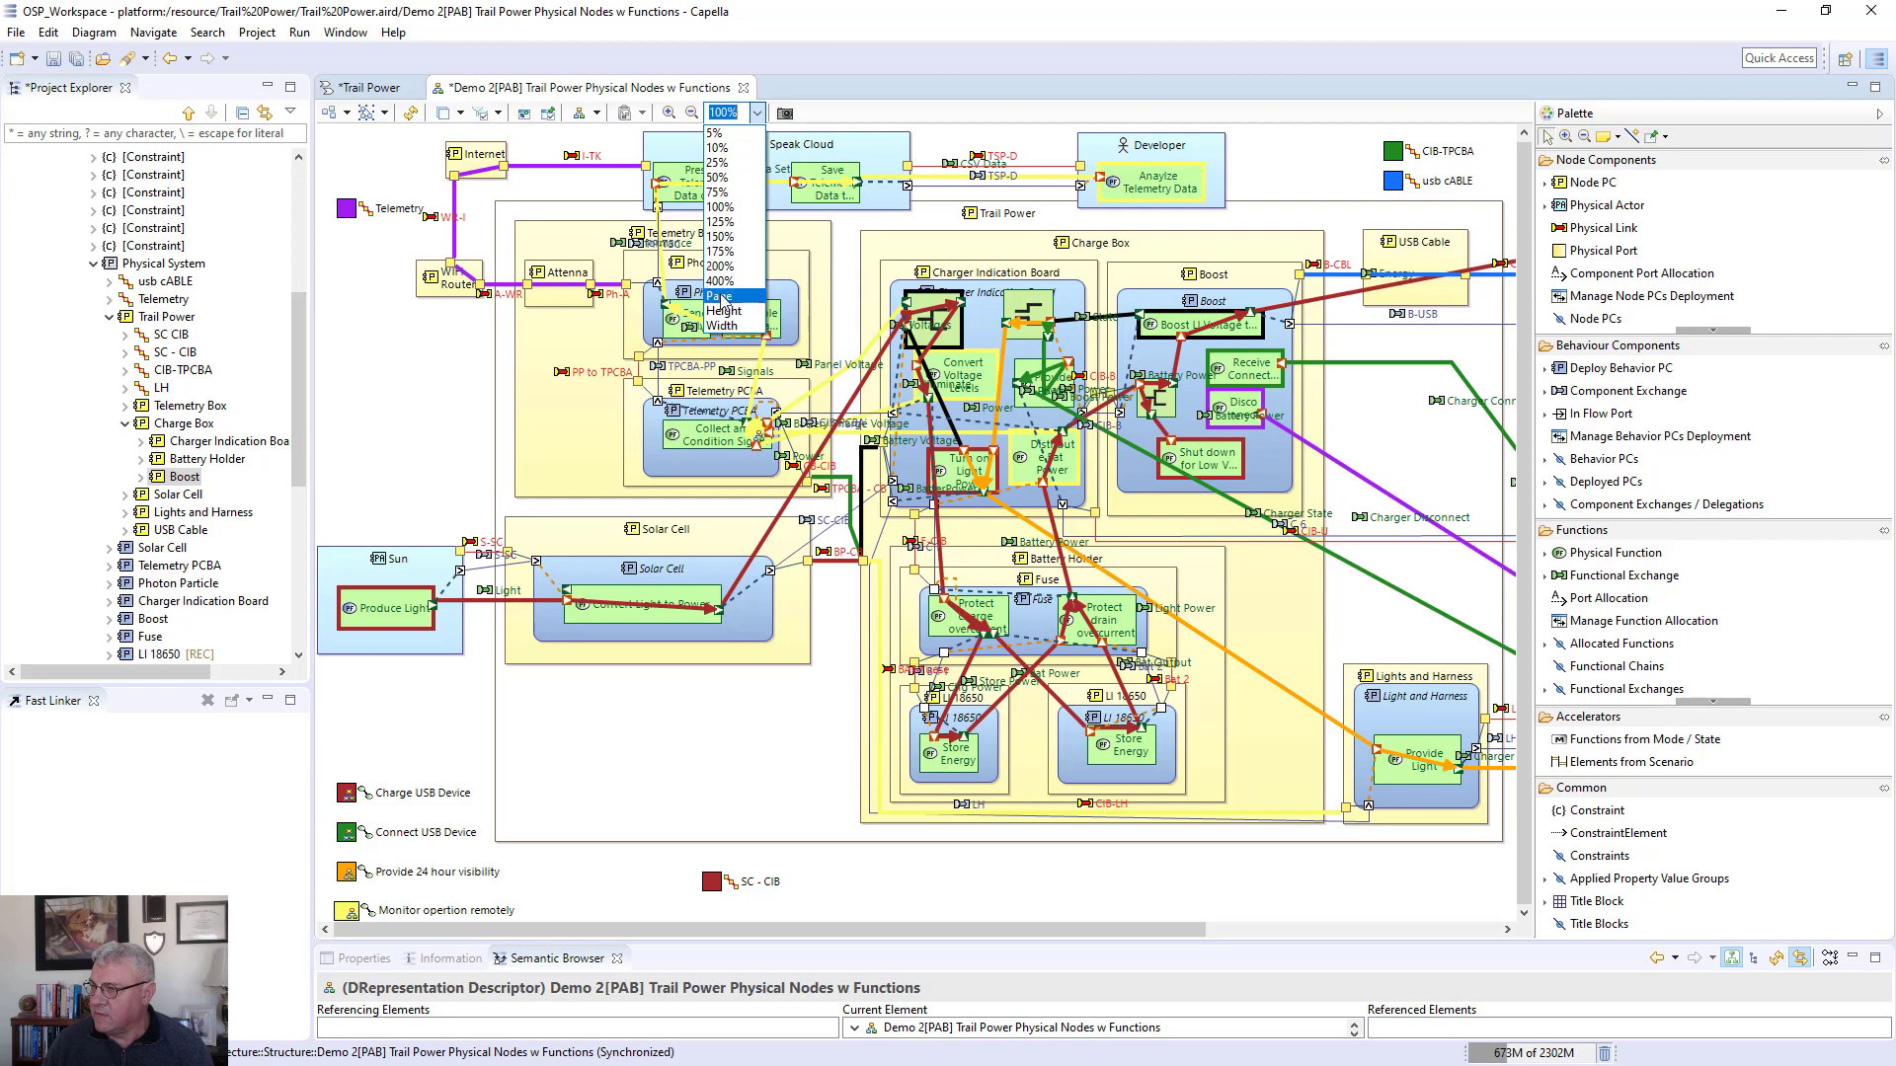
left_click(724, 298)
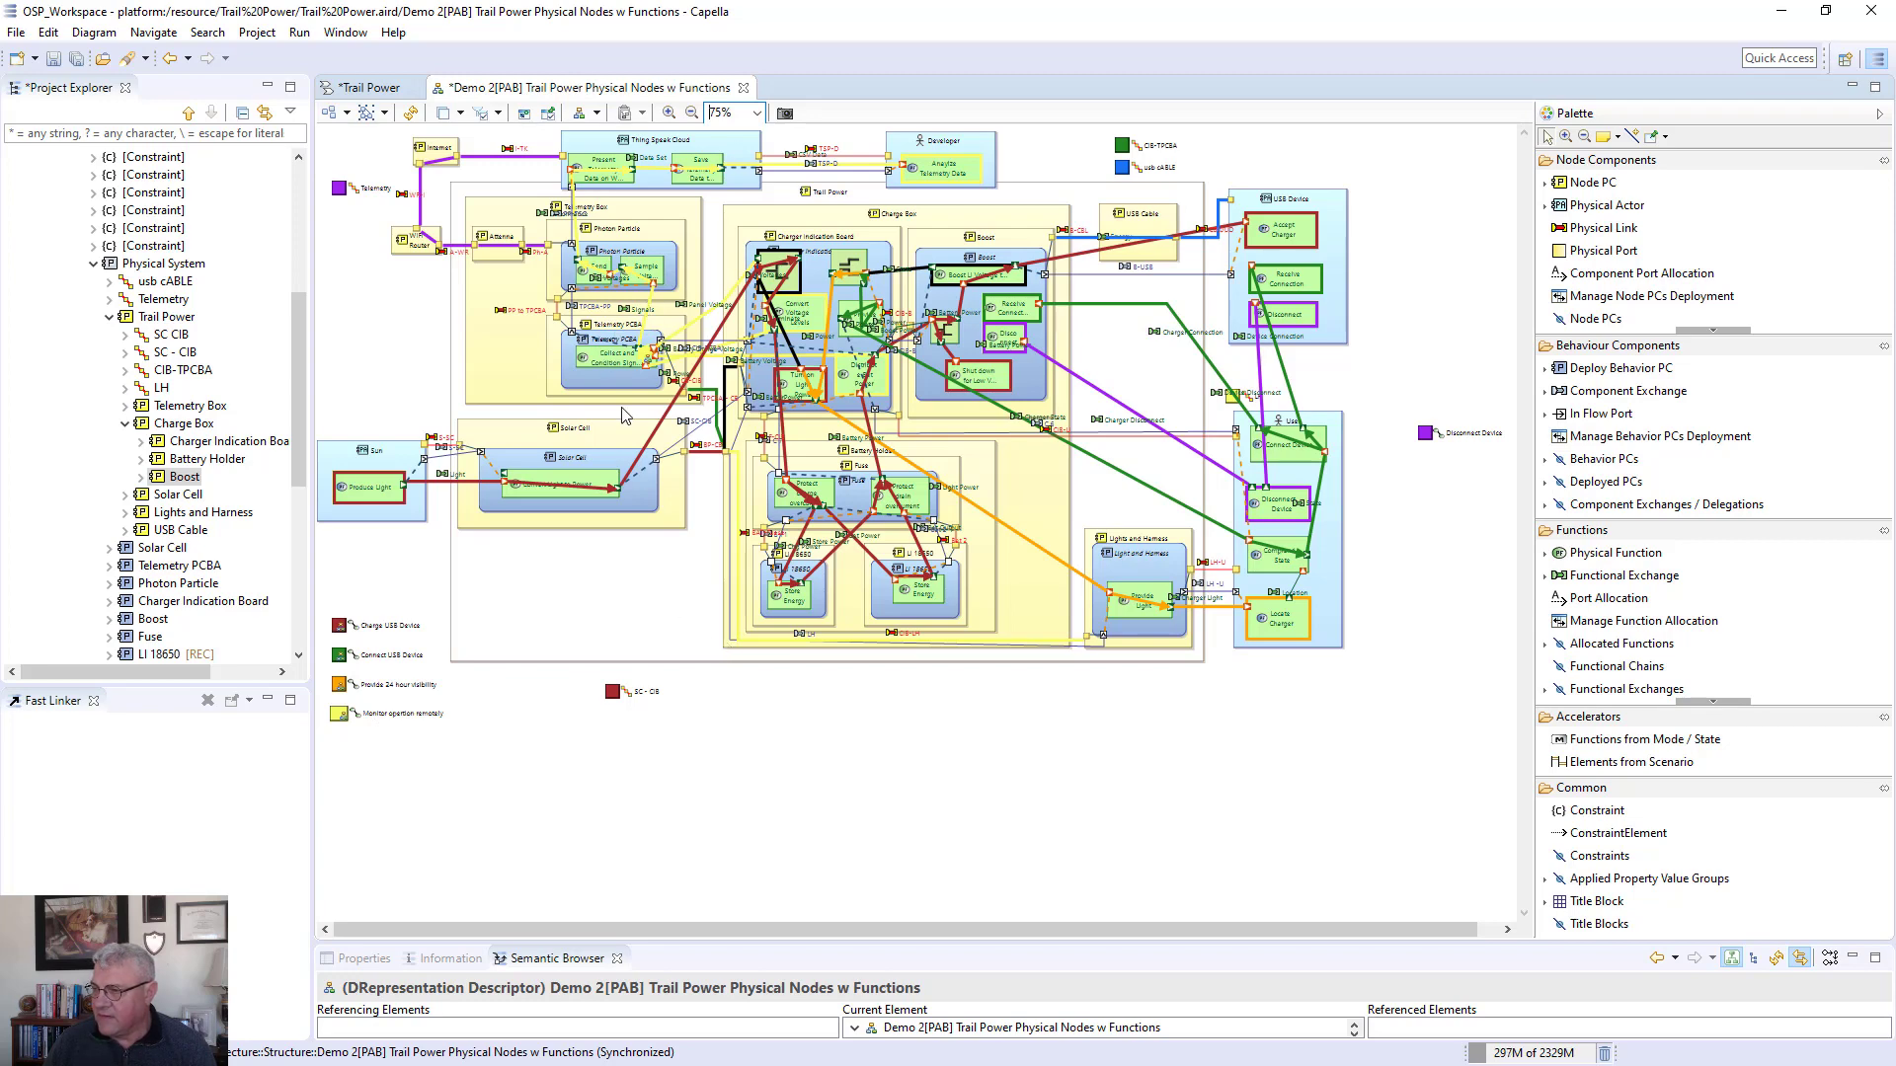
- Open the [PAB] Solar Cell diagram and bend the Generate Power chain's line below the Convert Light to Power label
left_click(744, 88)
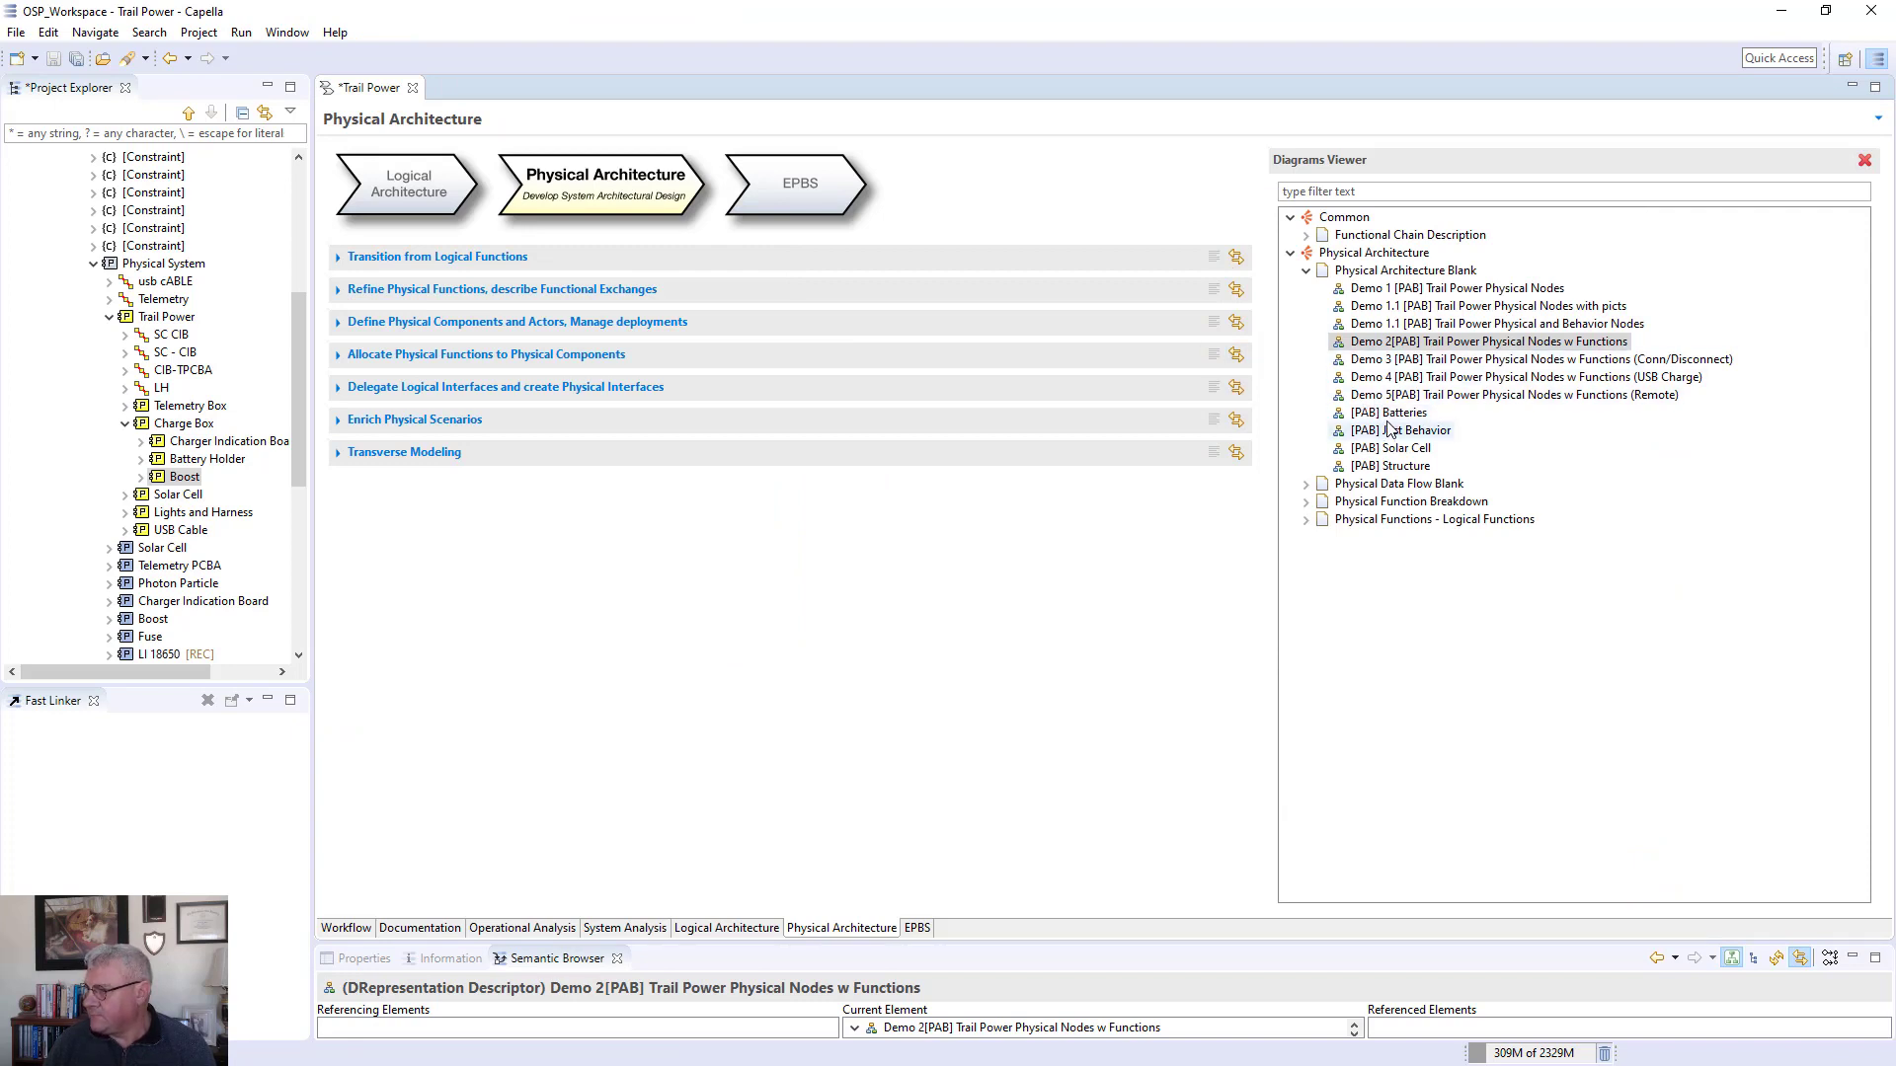
double_click(1400, 448)
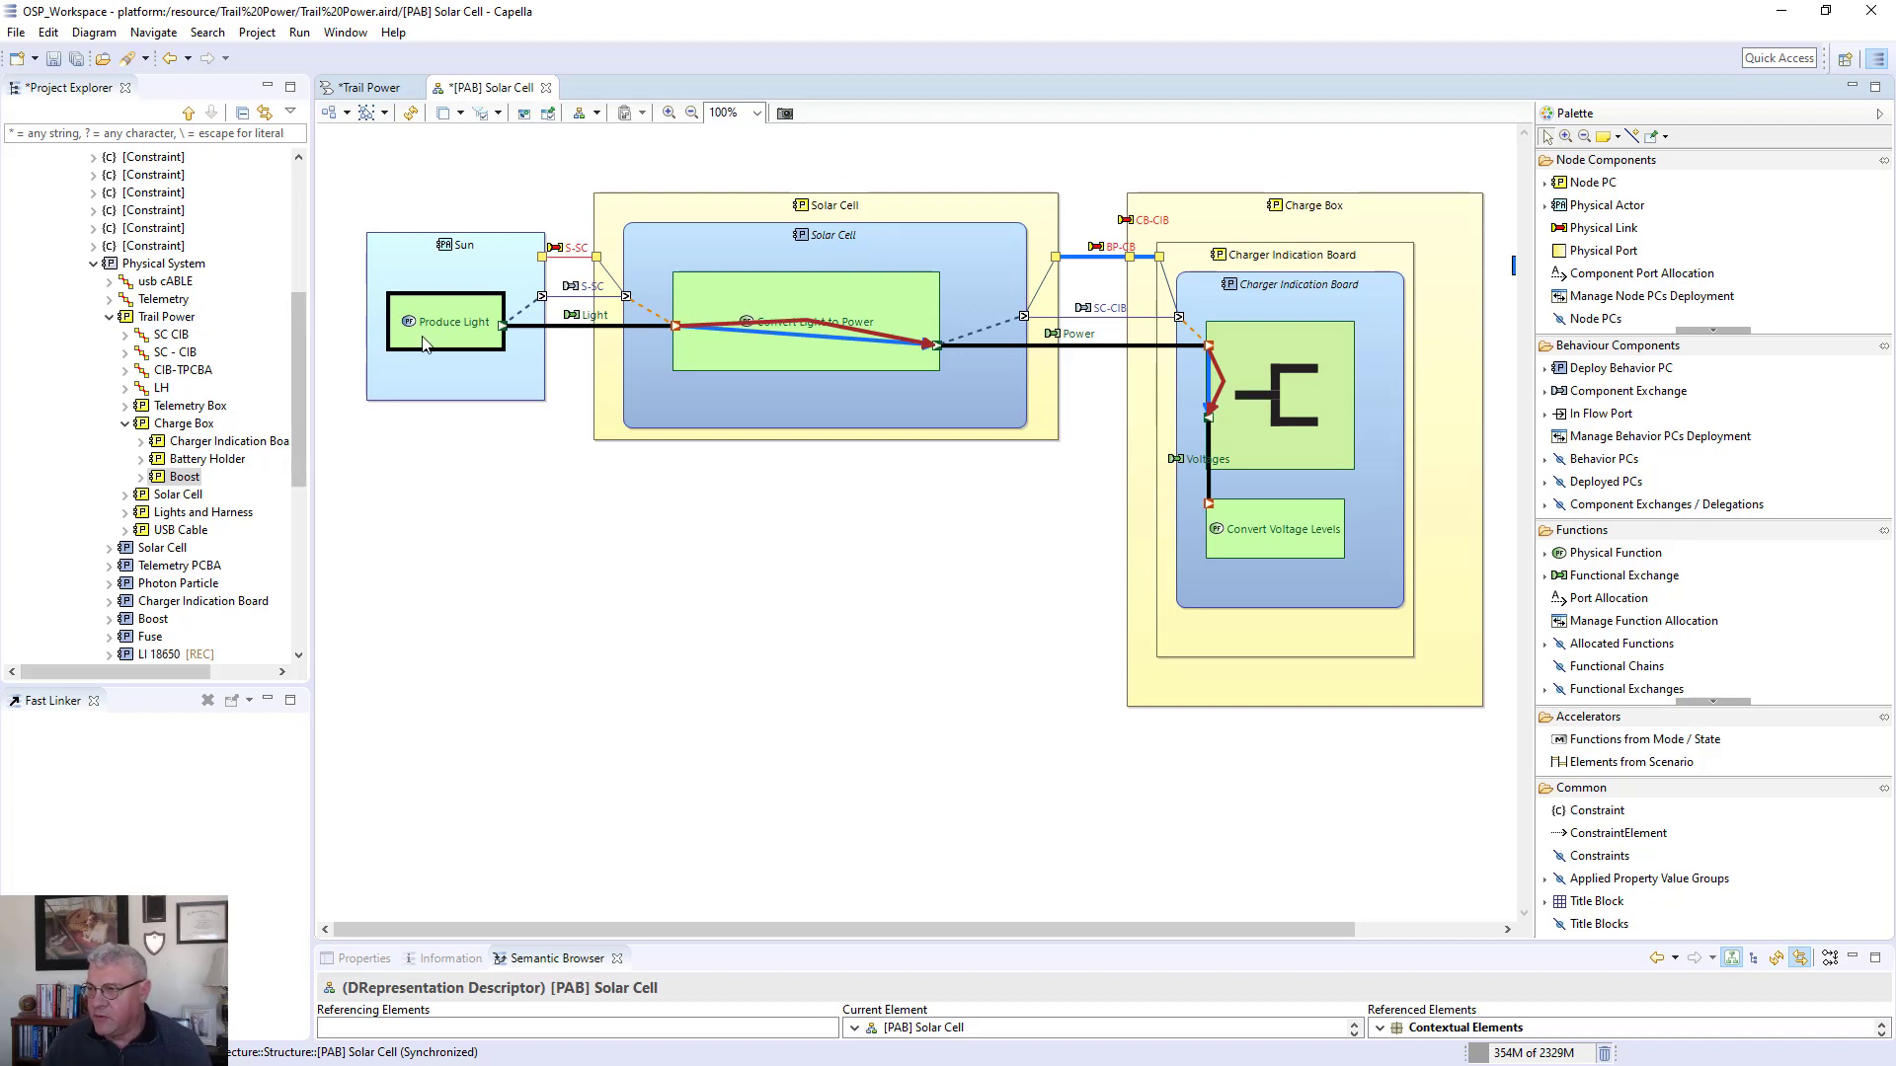
left_click(801, 325)
left_click_drag(802, 326, 822, 360)
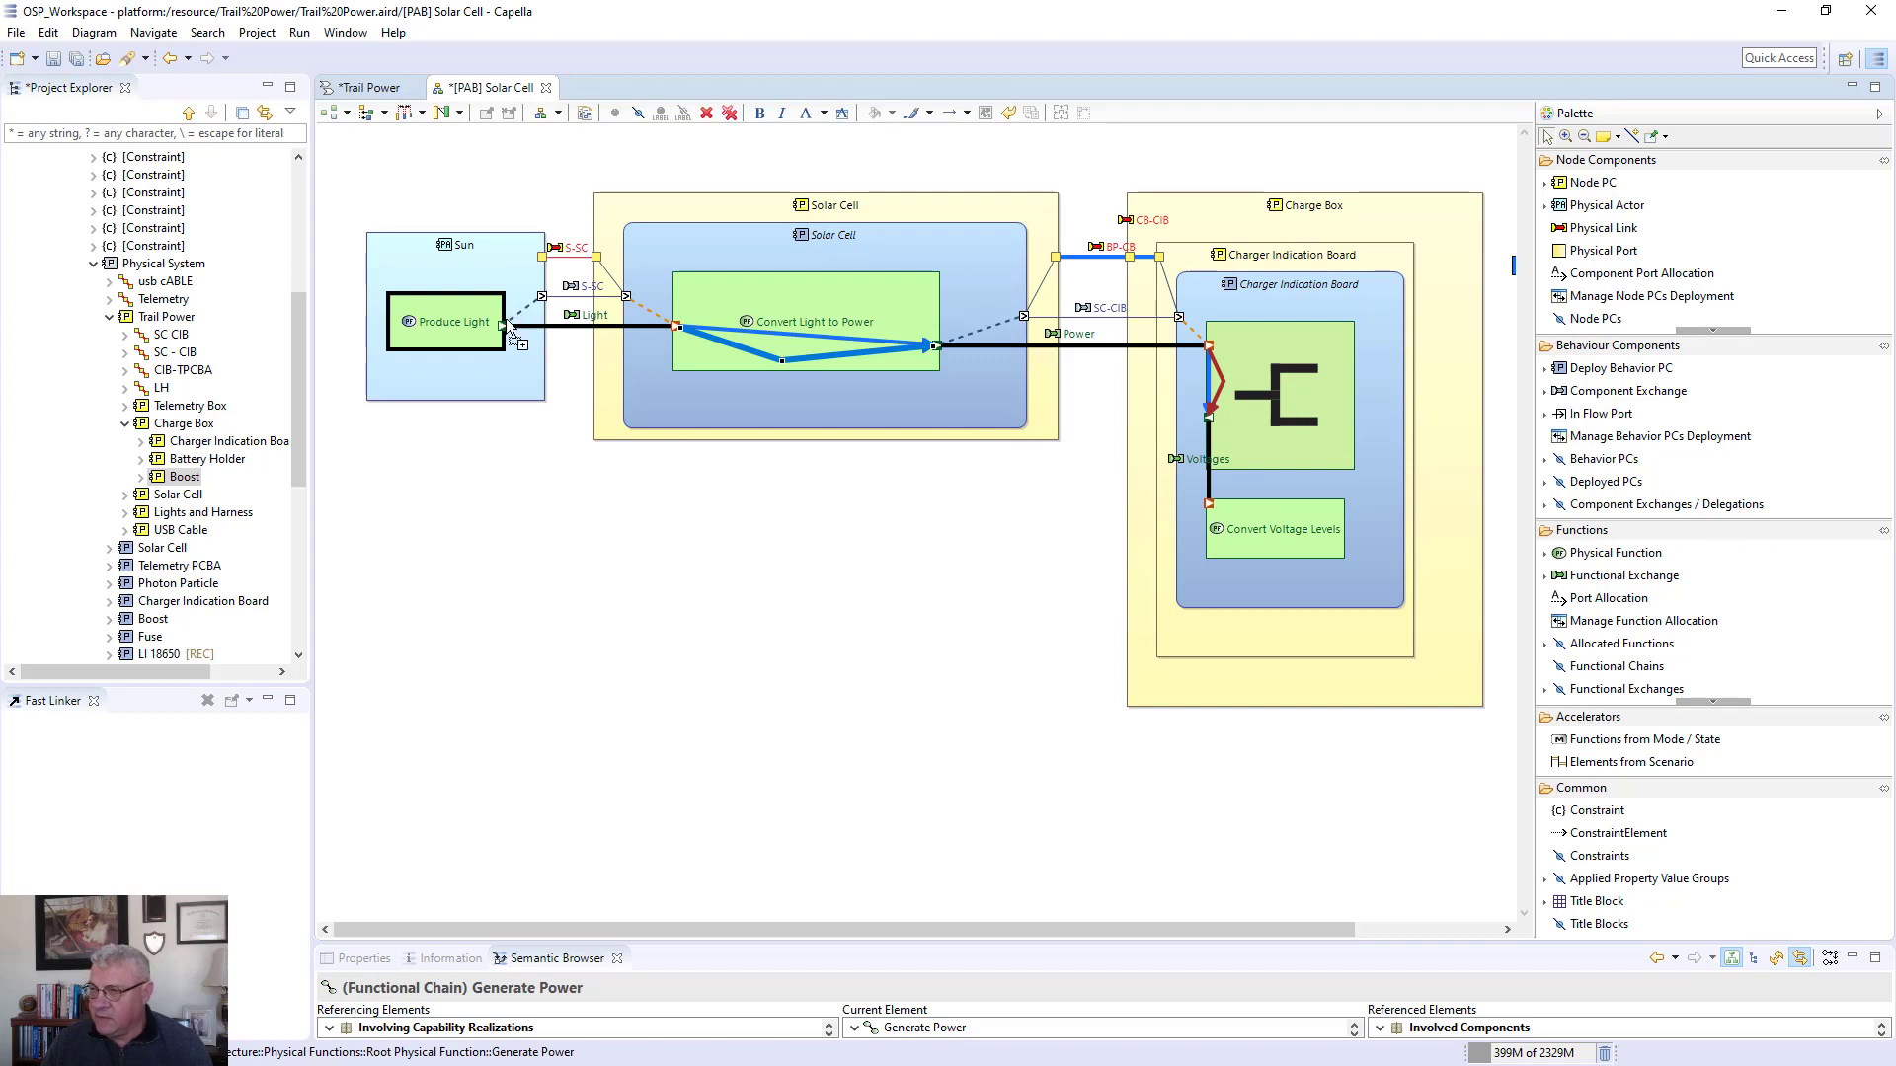
- Inspect the S-SC component exchange's properties, the SC-CIB component exchange and the BP-CB physical link
double_click(565, 298)
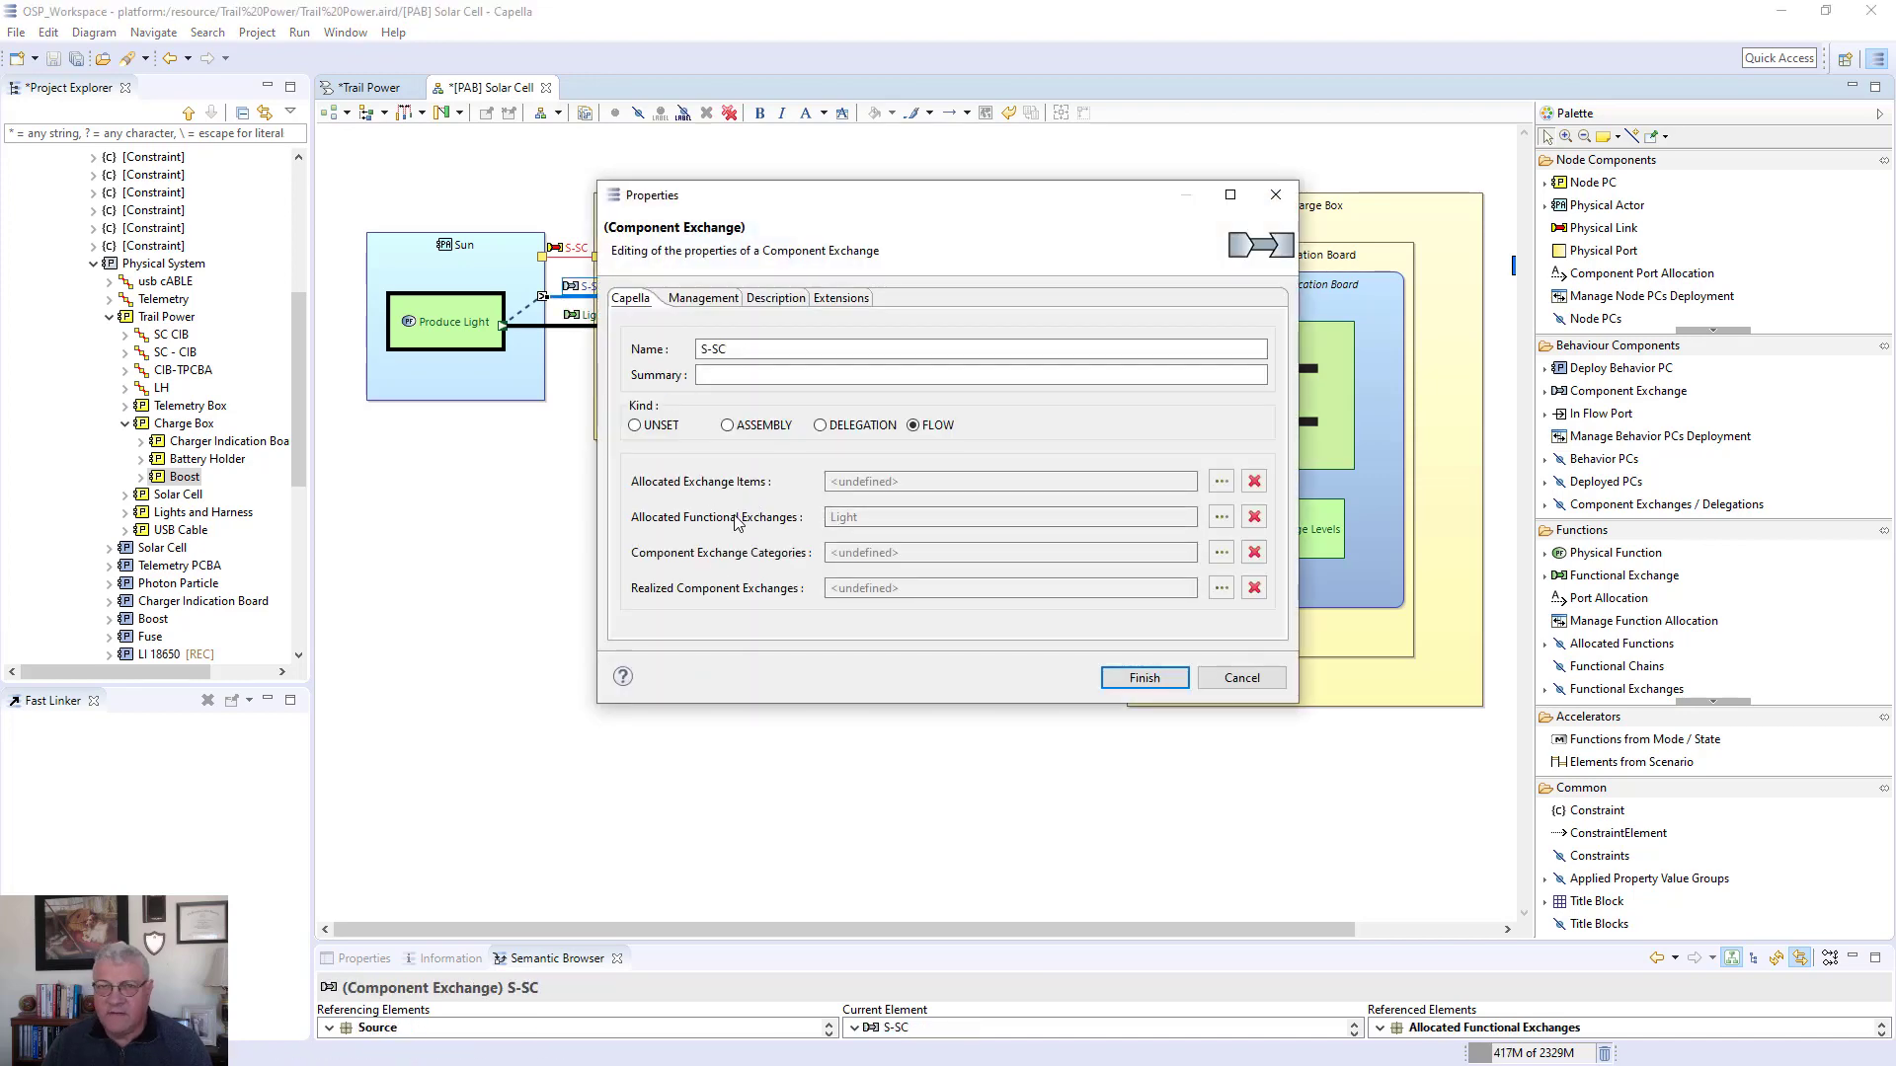
left_click(1232, 673)
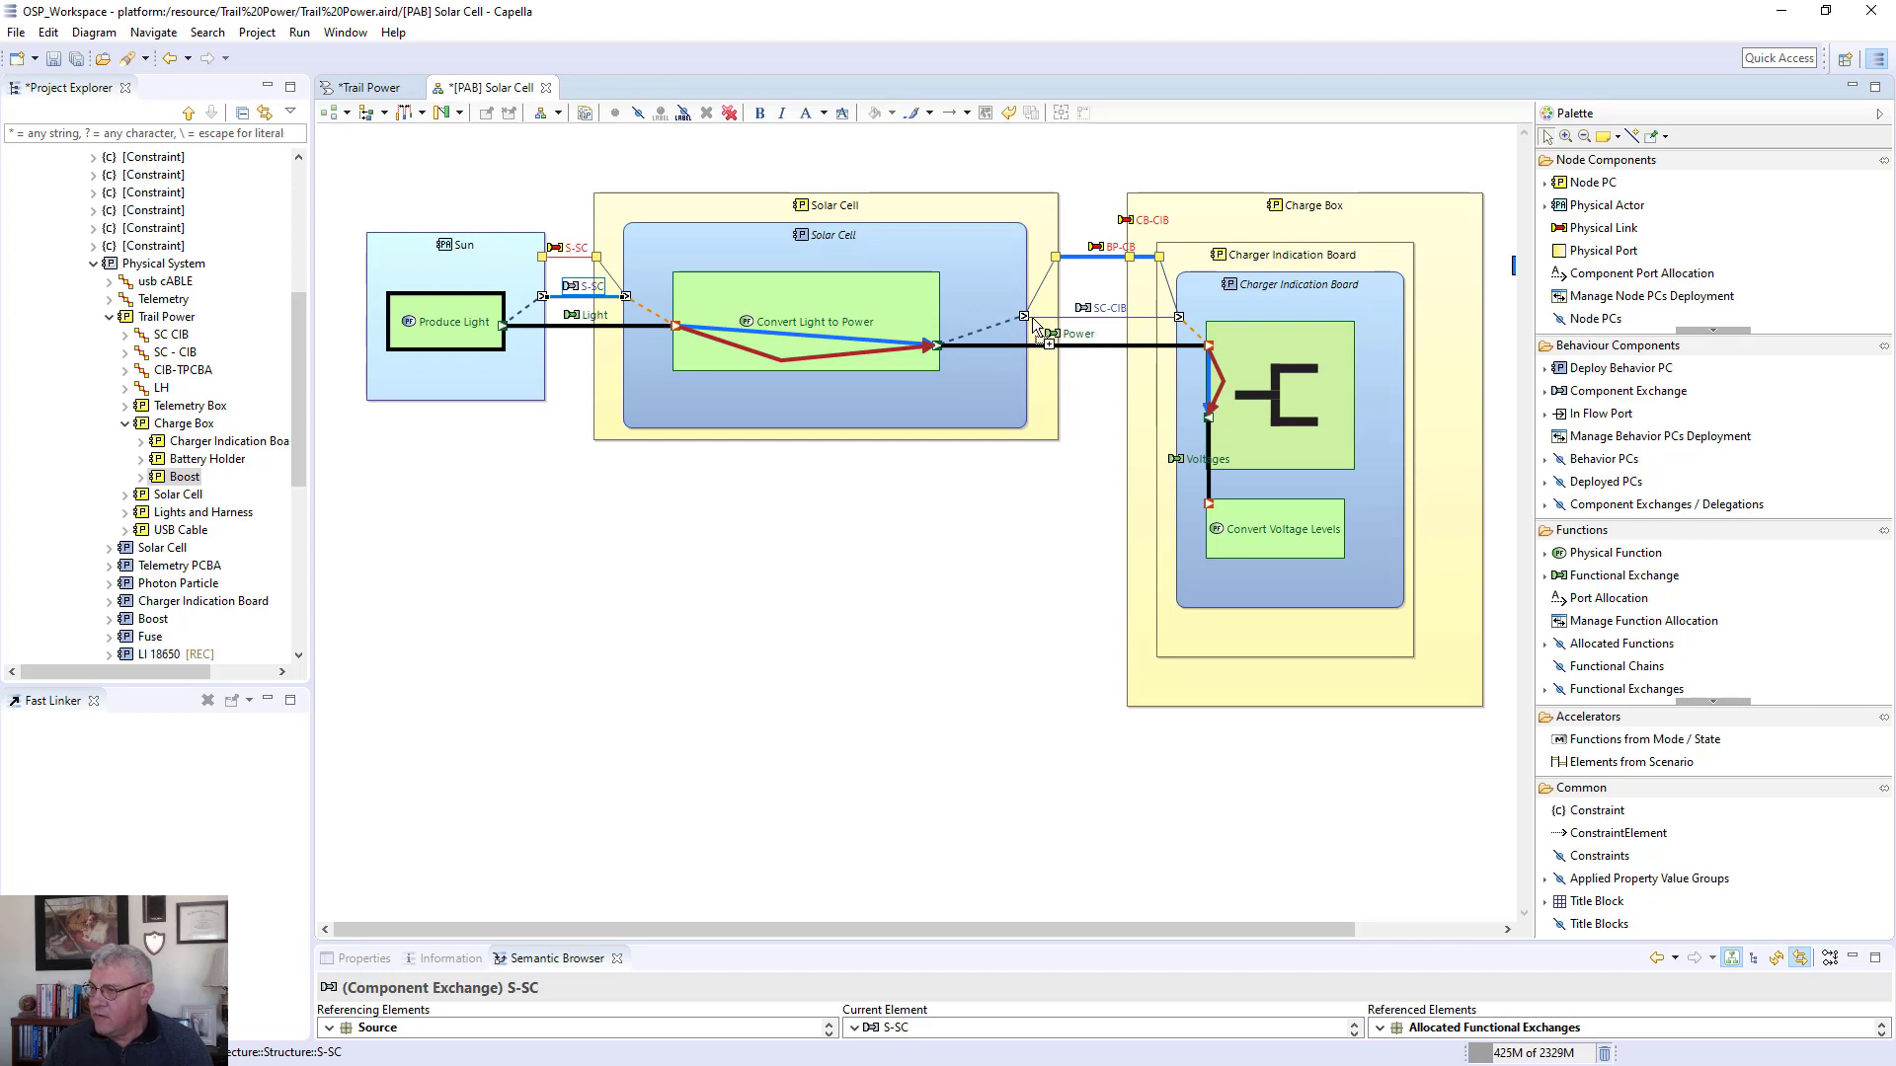
left_click(1076, 320)
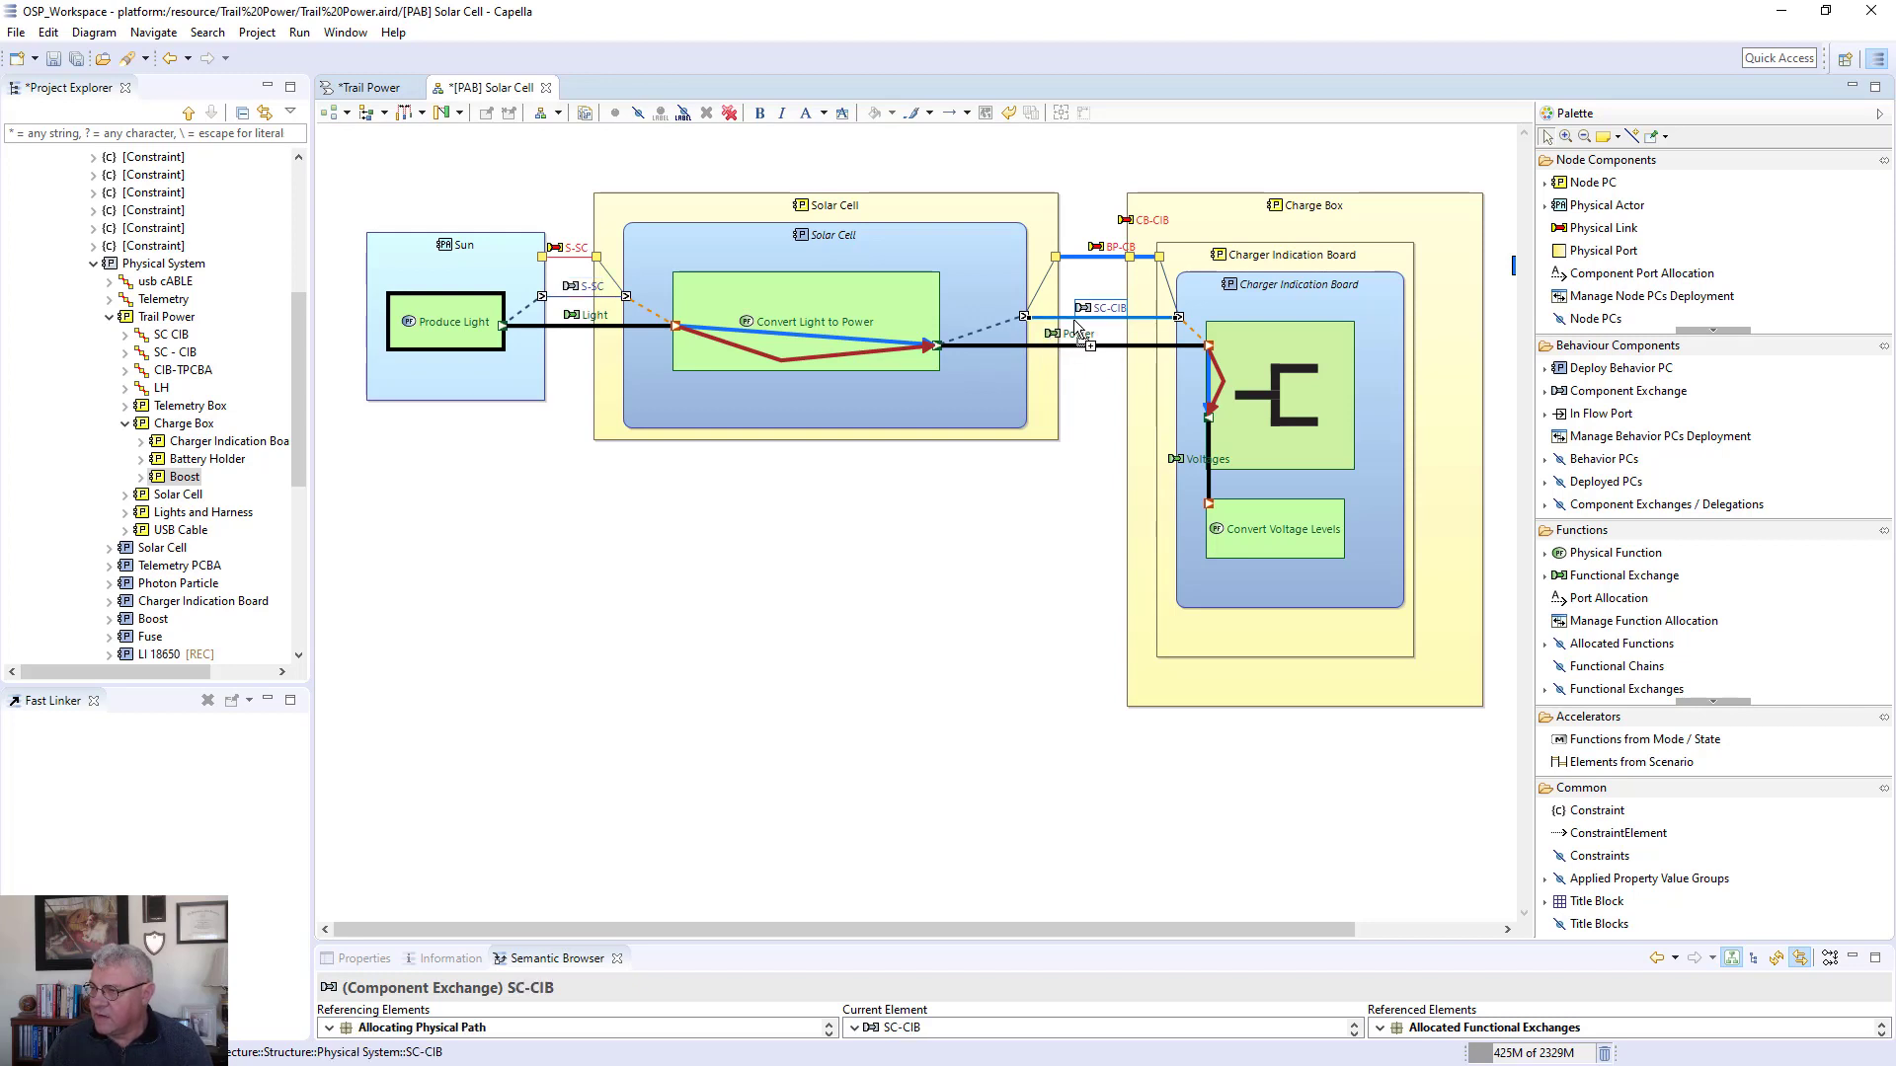
left_click(1089, 257)
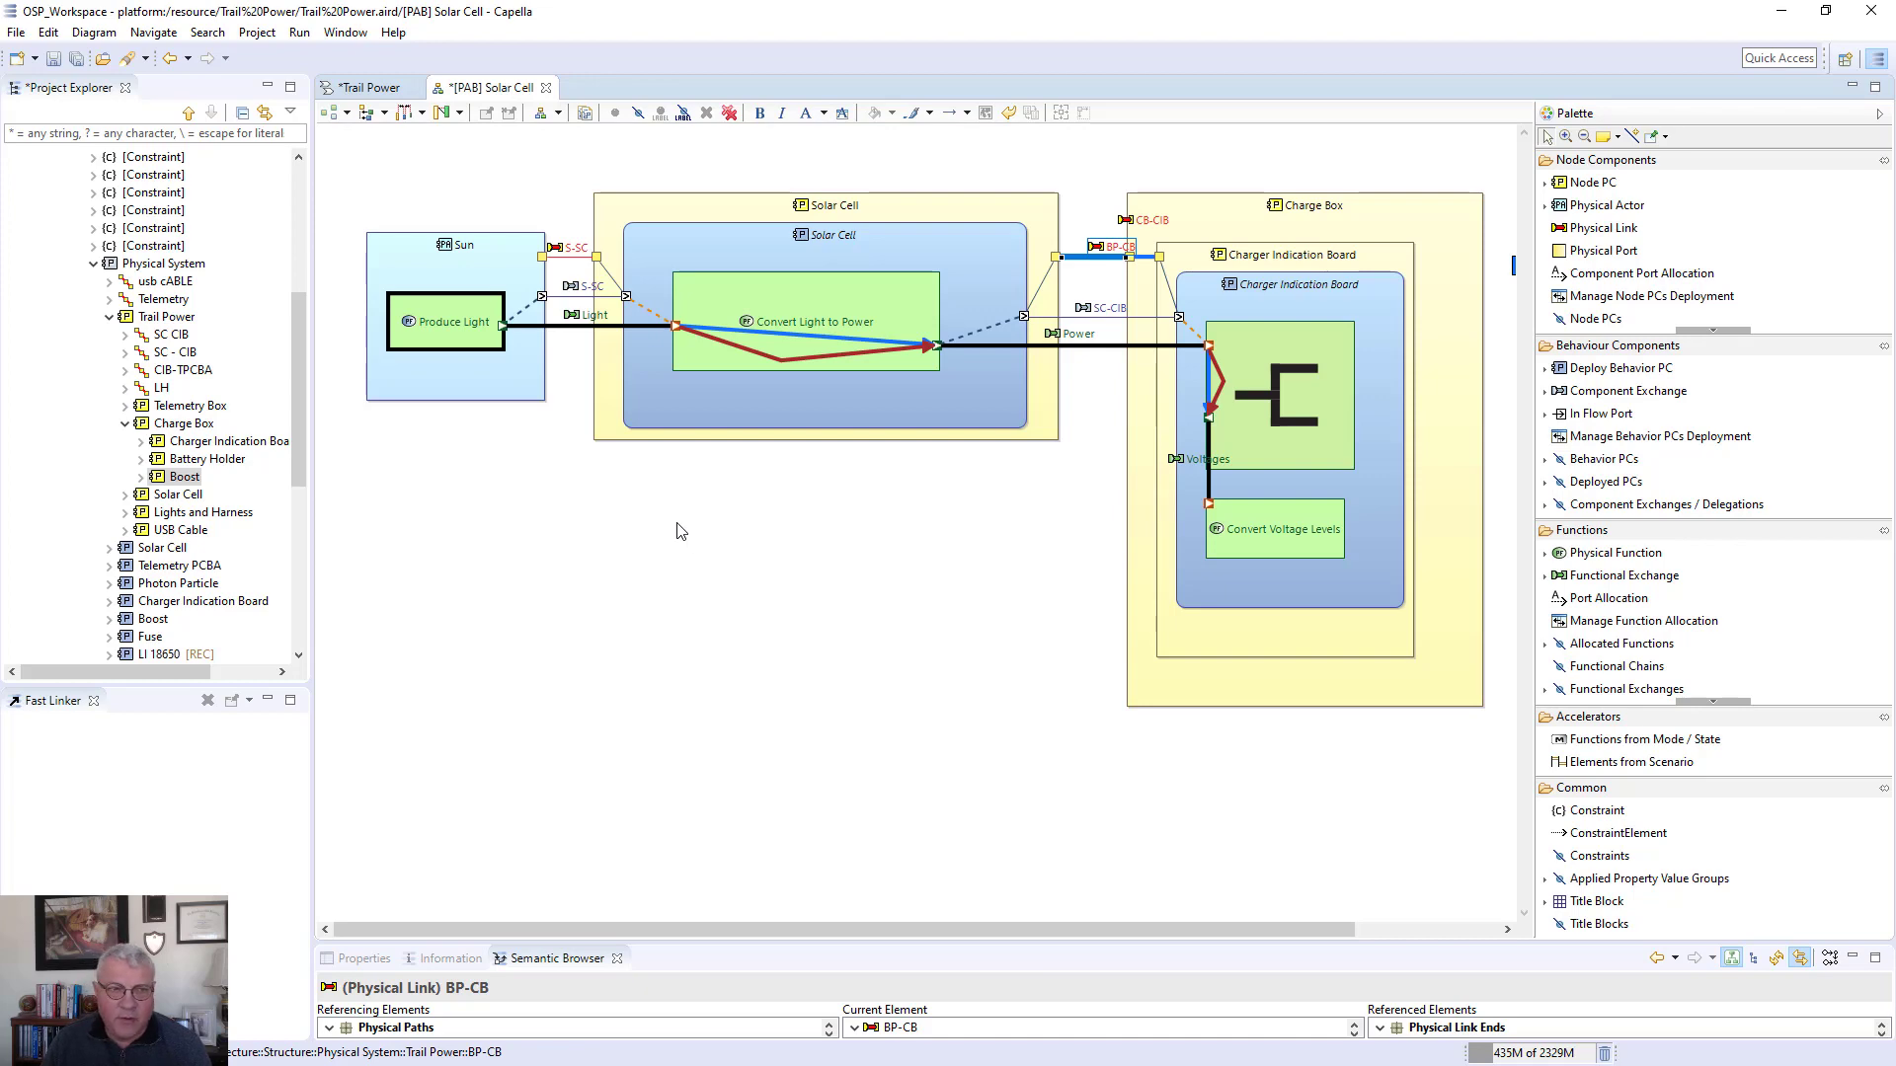
- Close the Solar Cell diagram and open the [PAB] Batteries diagram
left_click(545, 87)
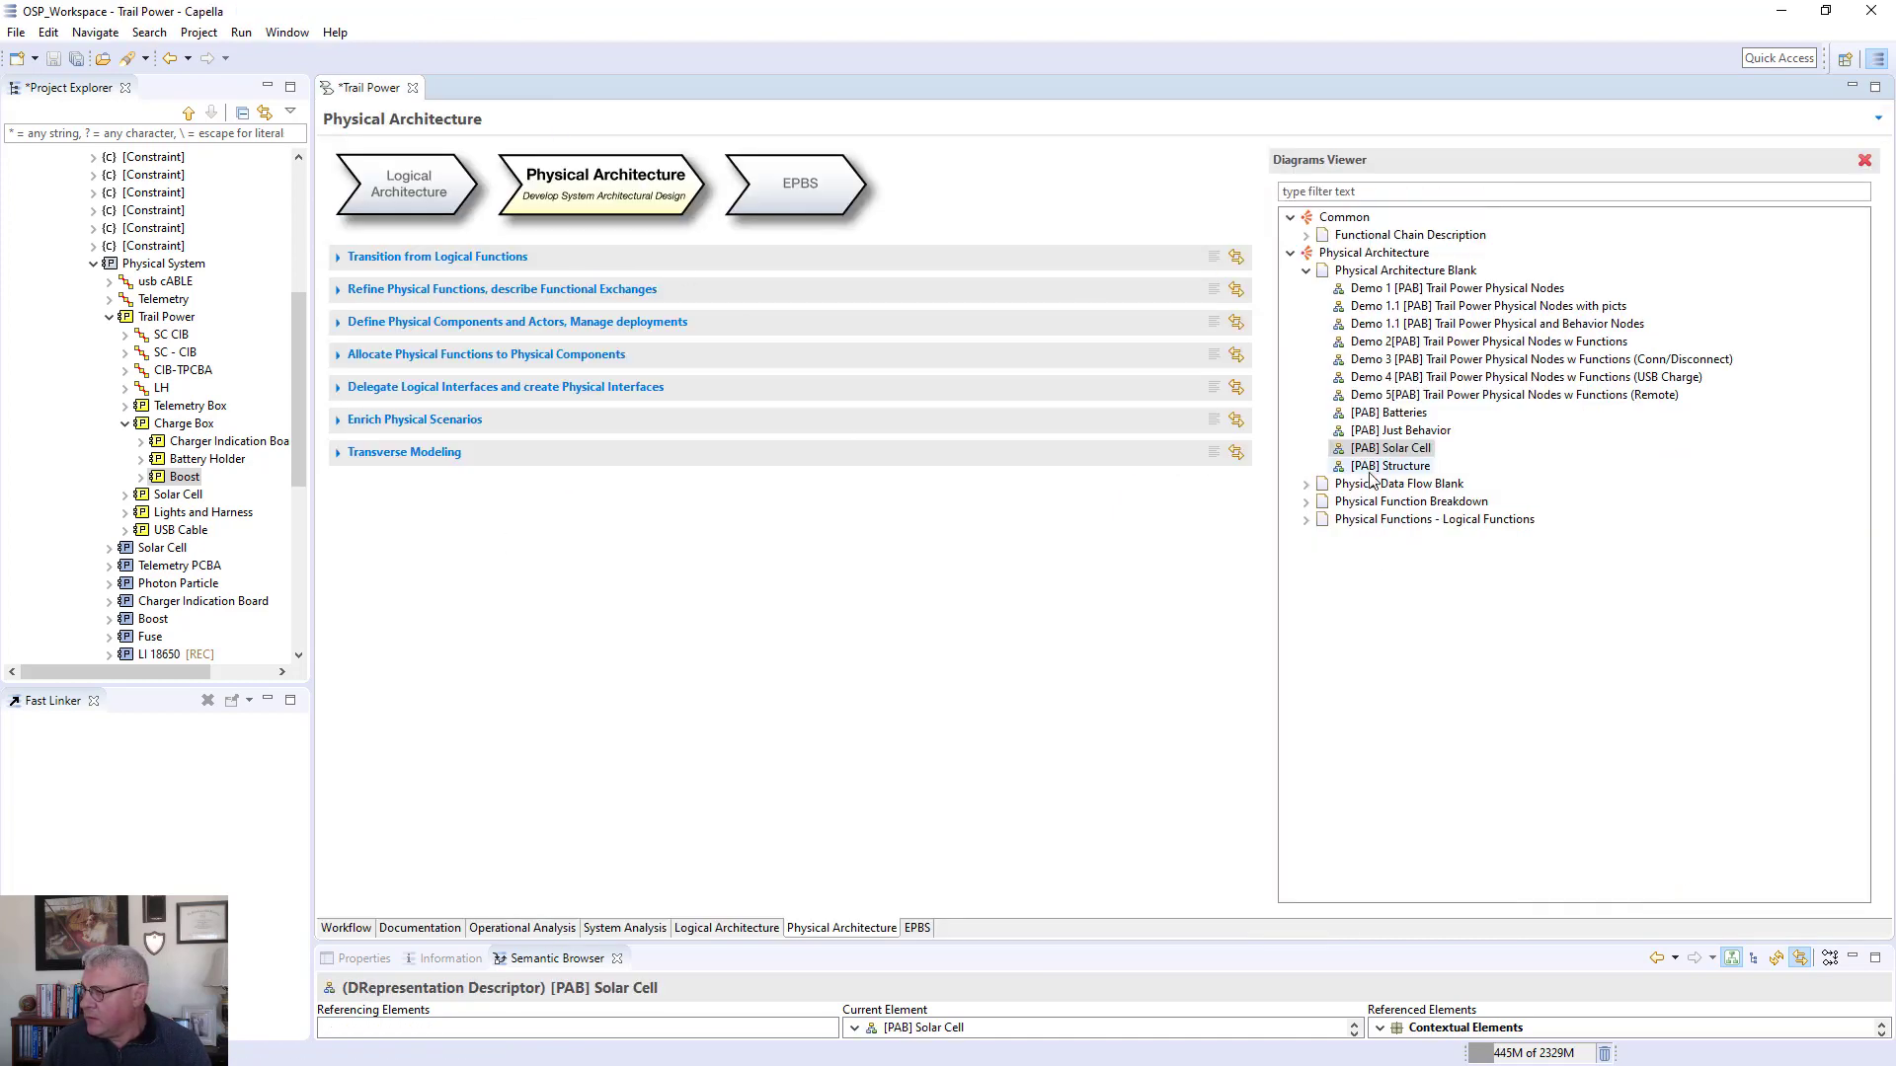
double_click(1368, 412)
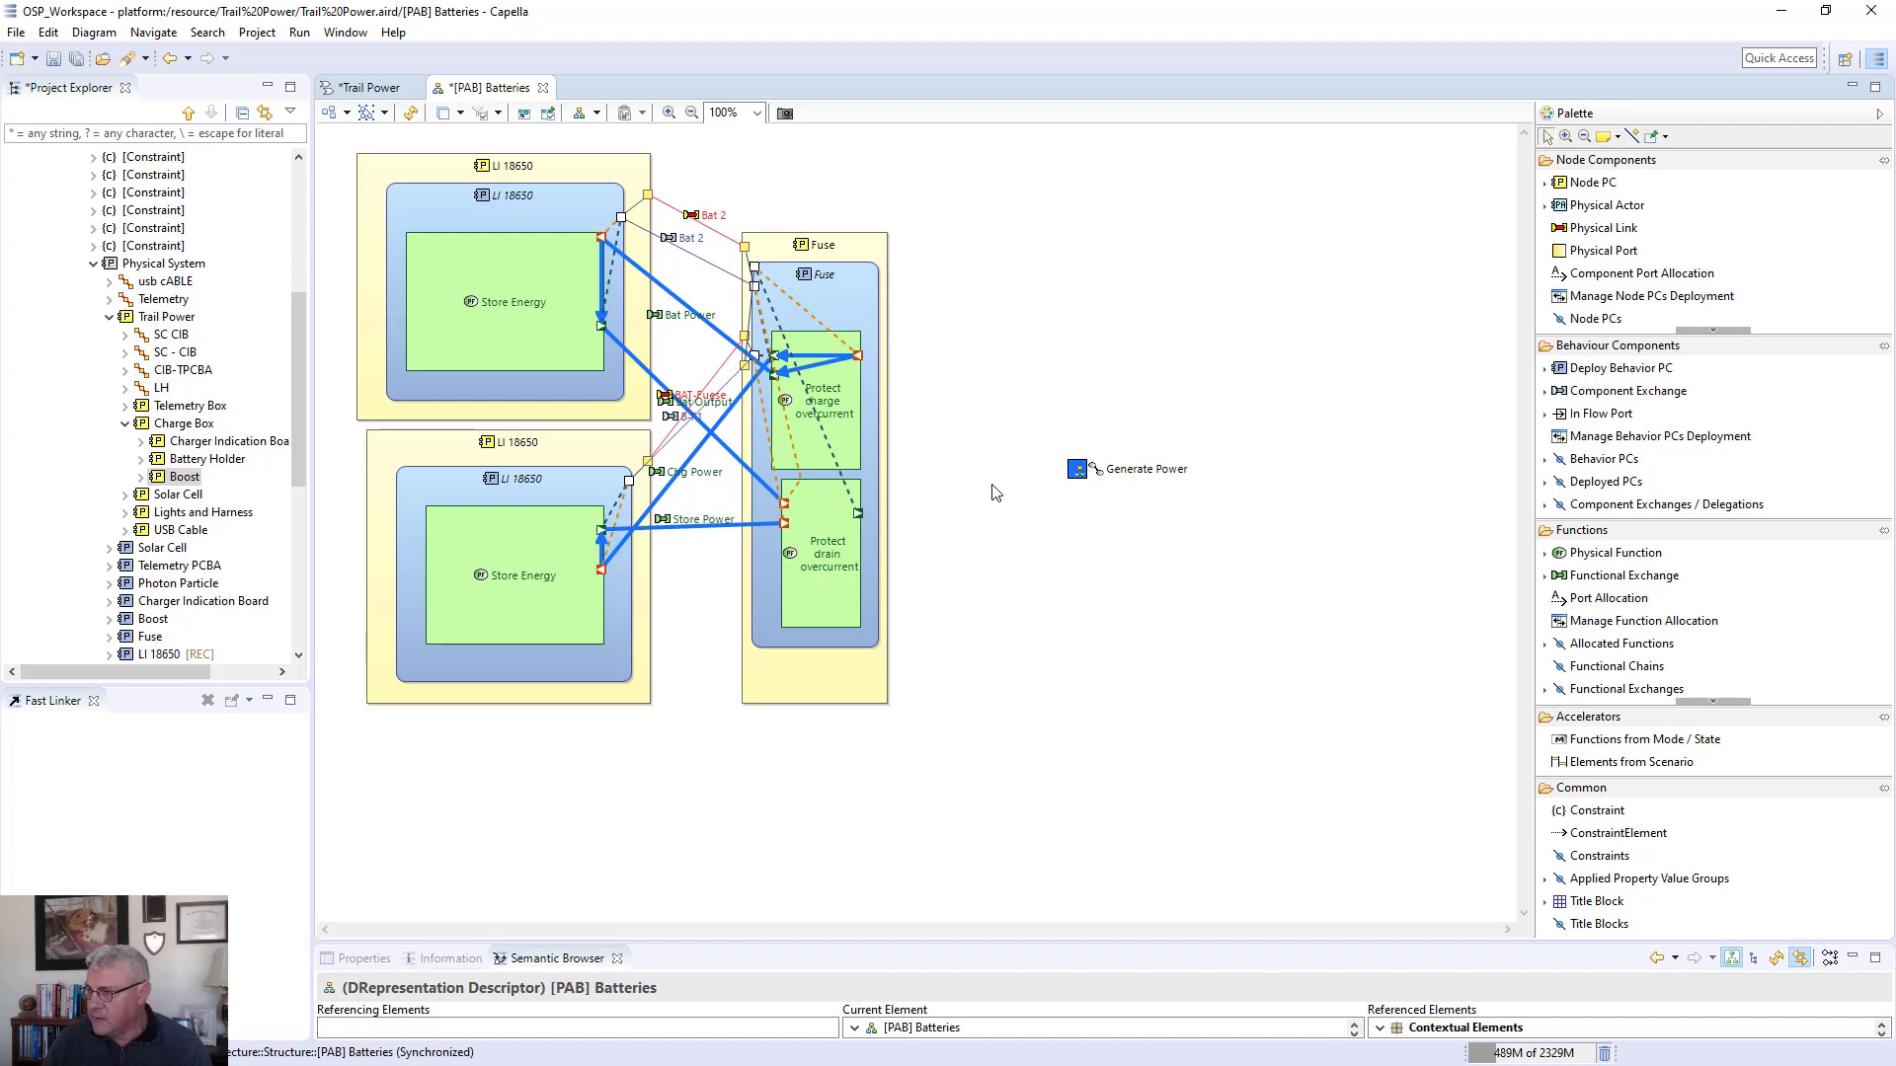
- Move the Generate Power functional chain symbol closer to the Fuse node and close the [PAB] Batteries diagram
left_click_drag(1076, 471, 950, 491)
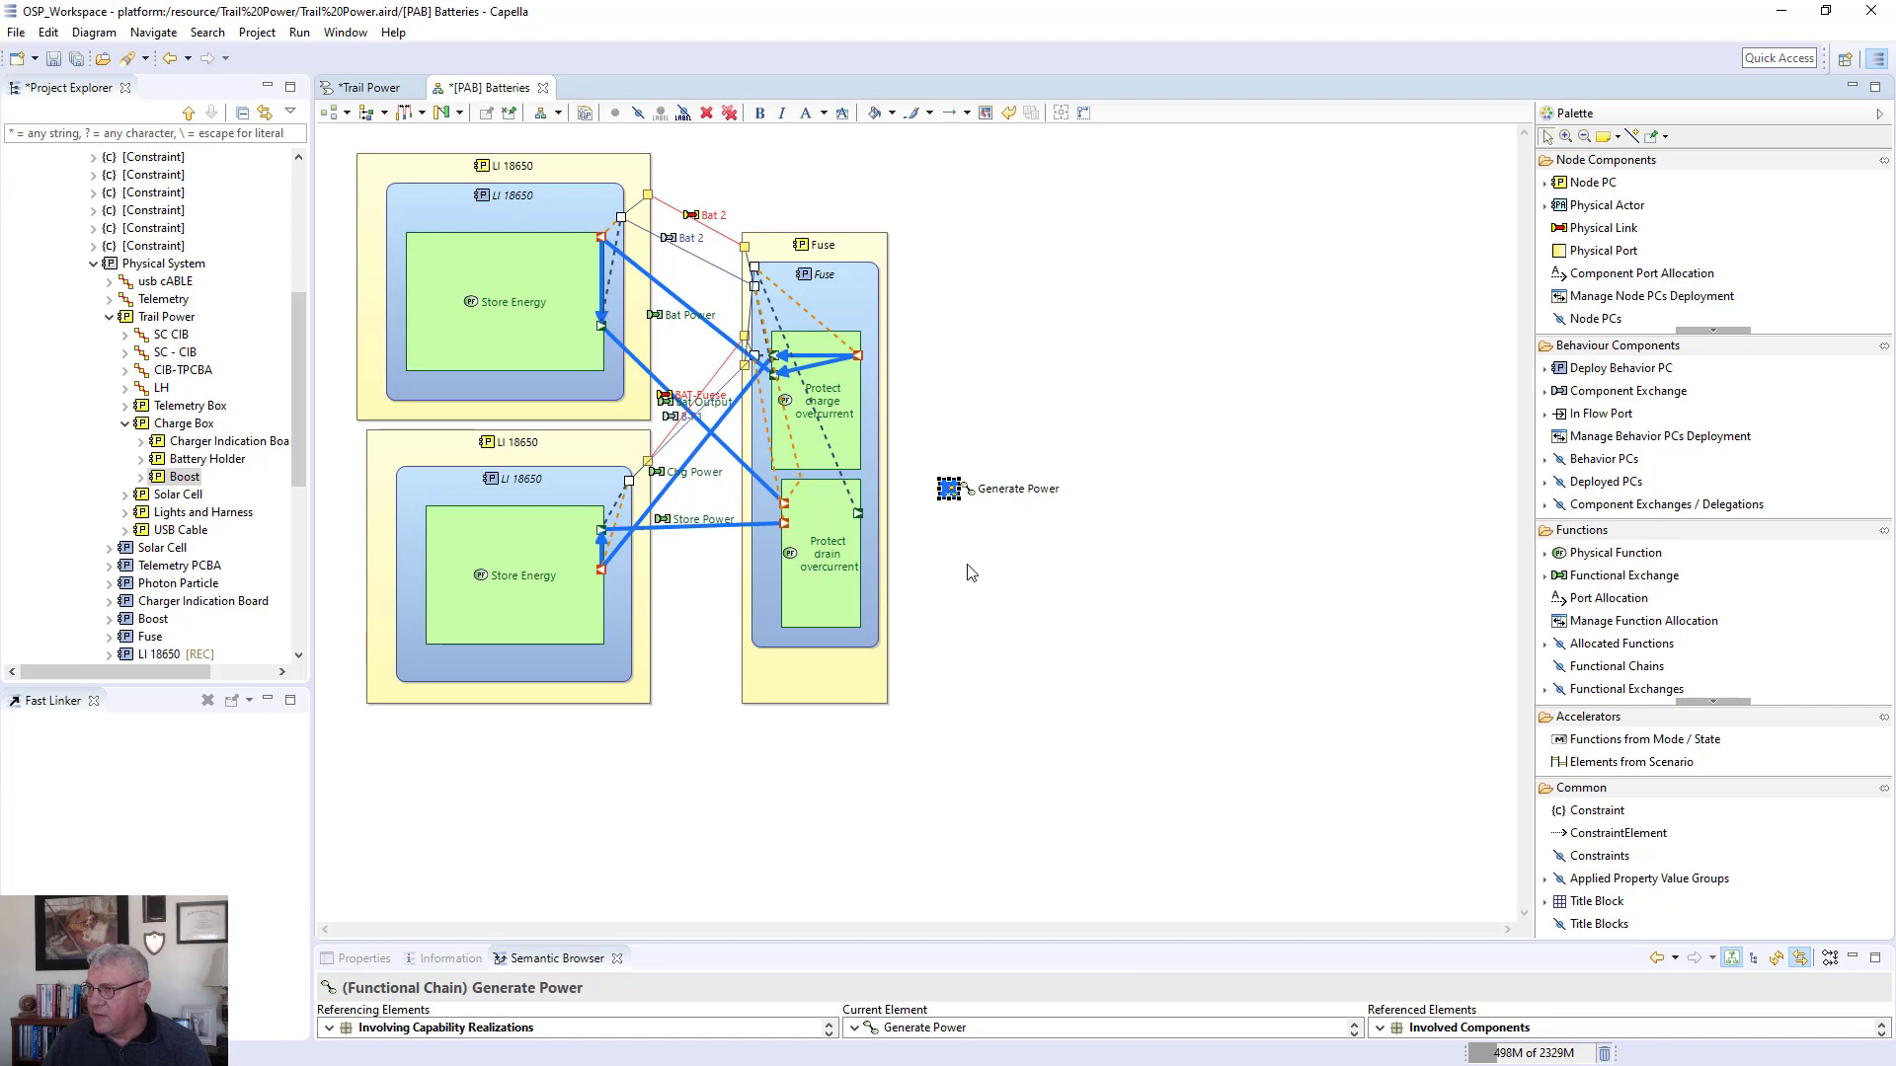
left_click(542, 88)
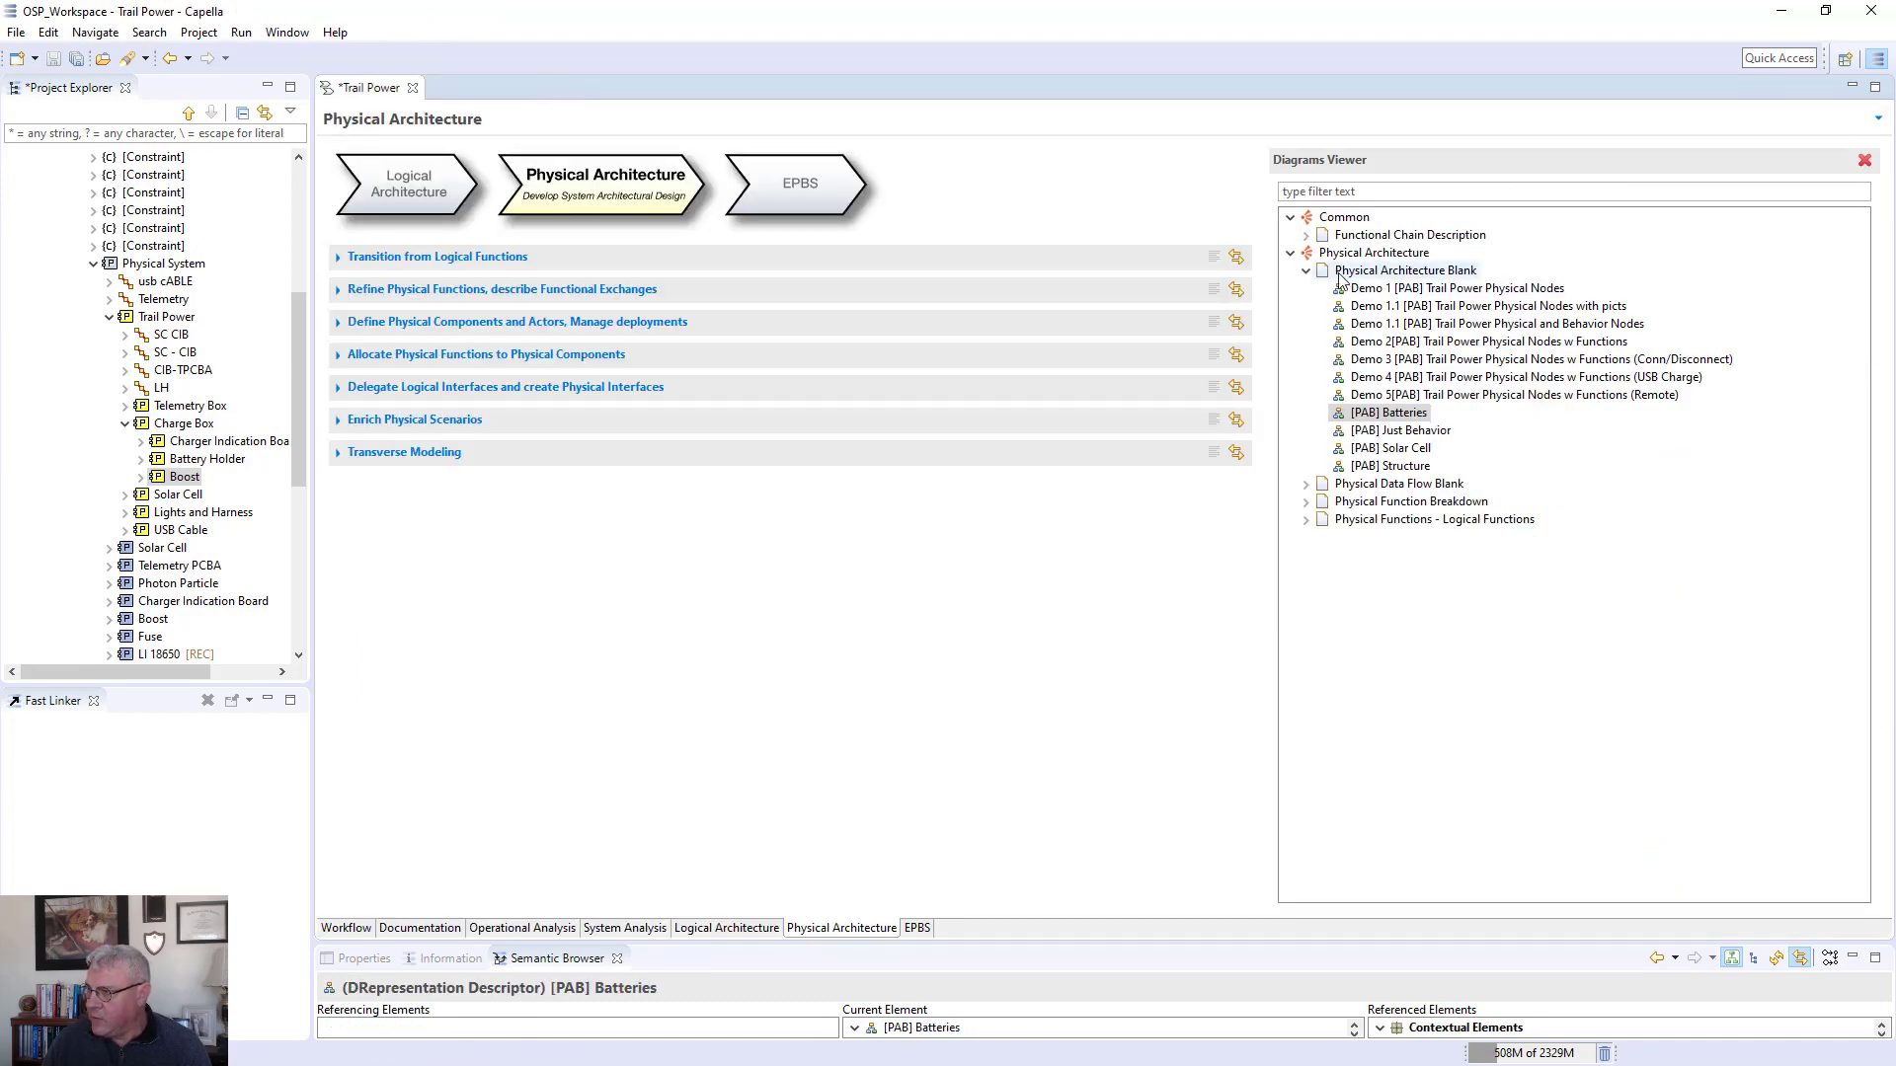
- Open "Demo 4 [PAB] Trail Power Physical Nodes w Functions (USB Charge)", examine the Charge USB Device chain across its full width and select the Boost node
double_click(1387, 378)
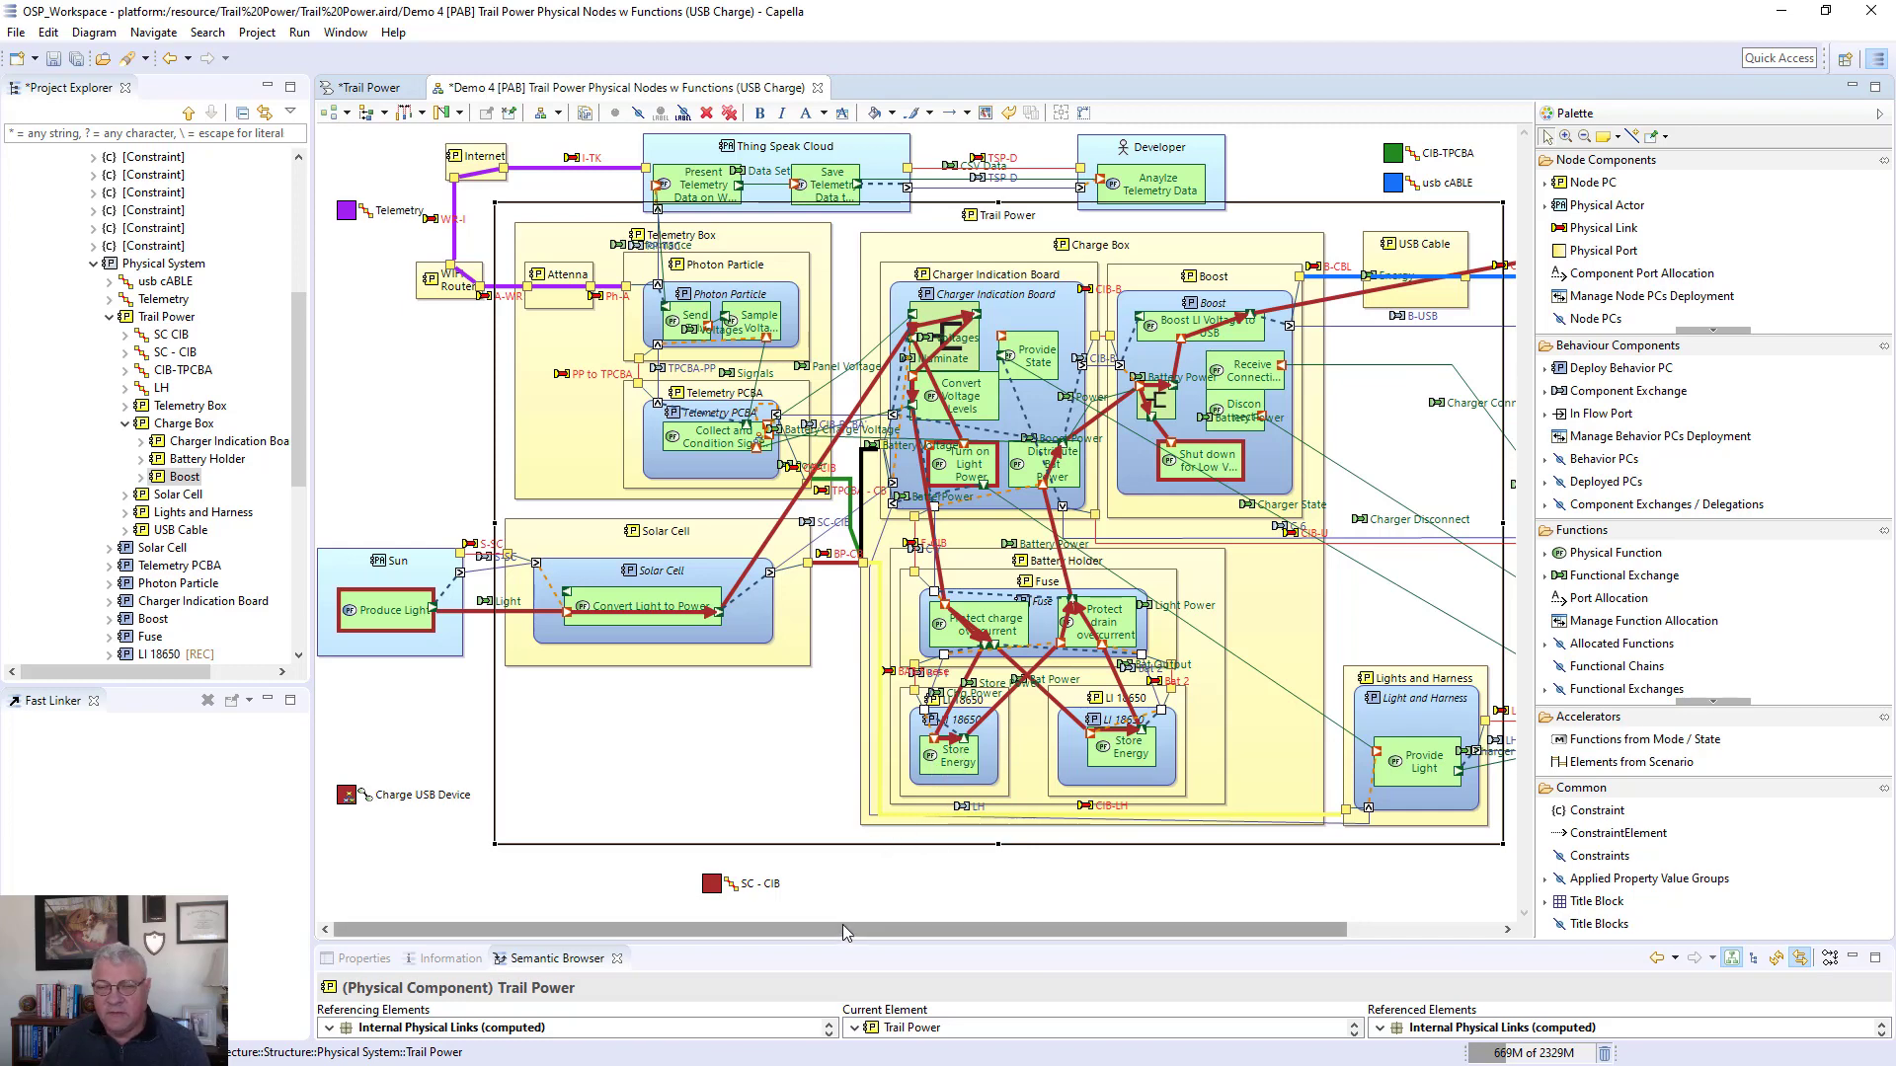
left_click_drag(843, 928, 970, 926)
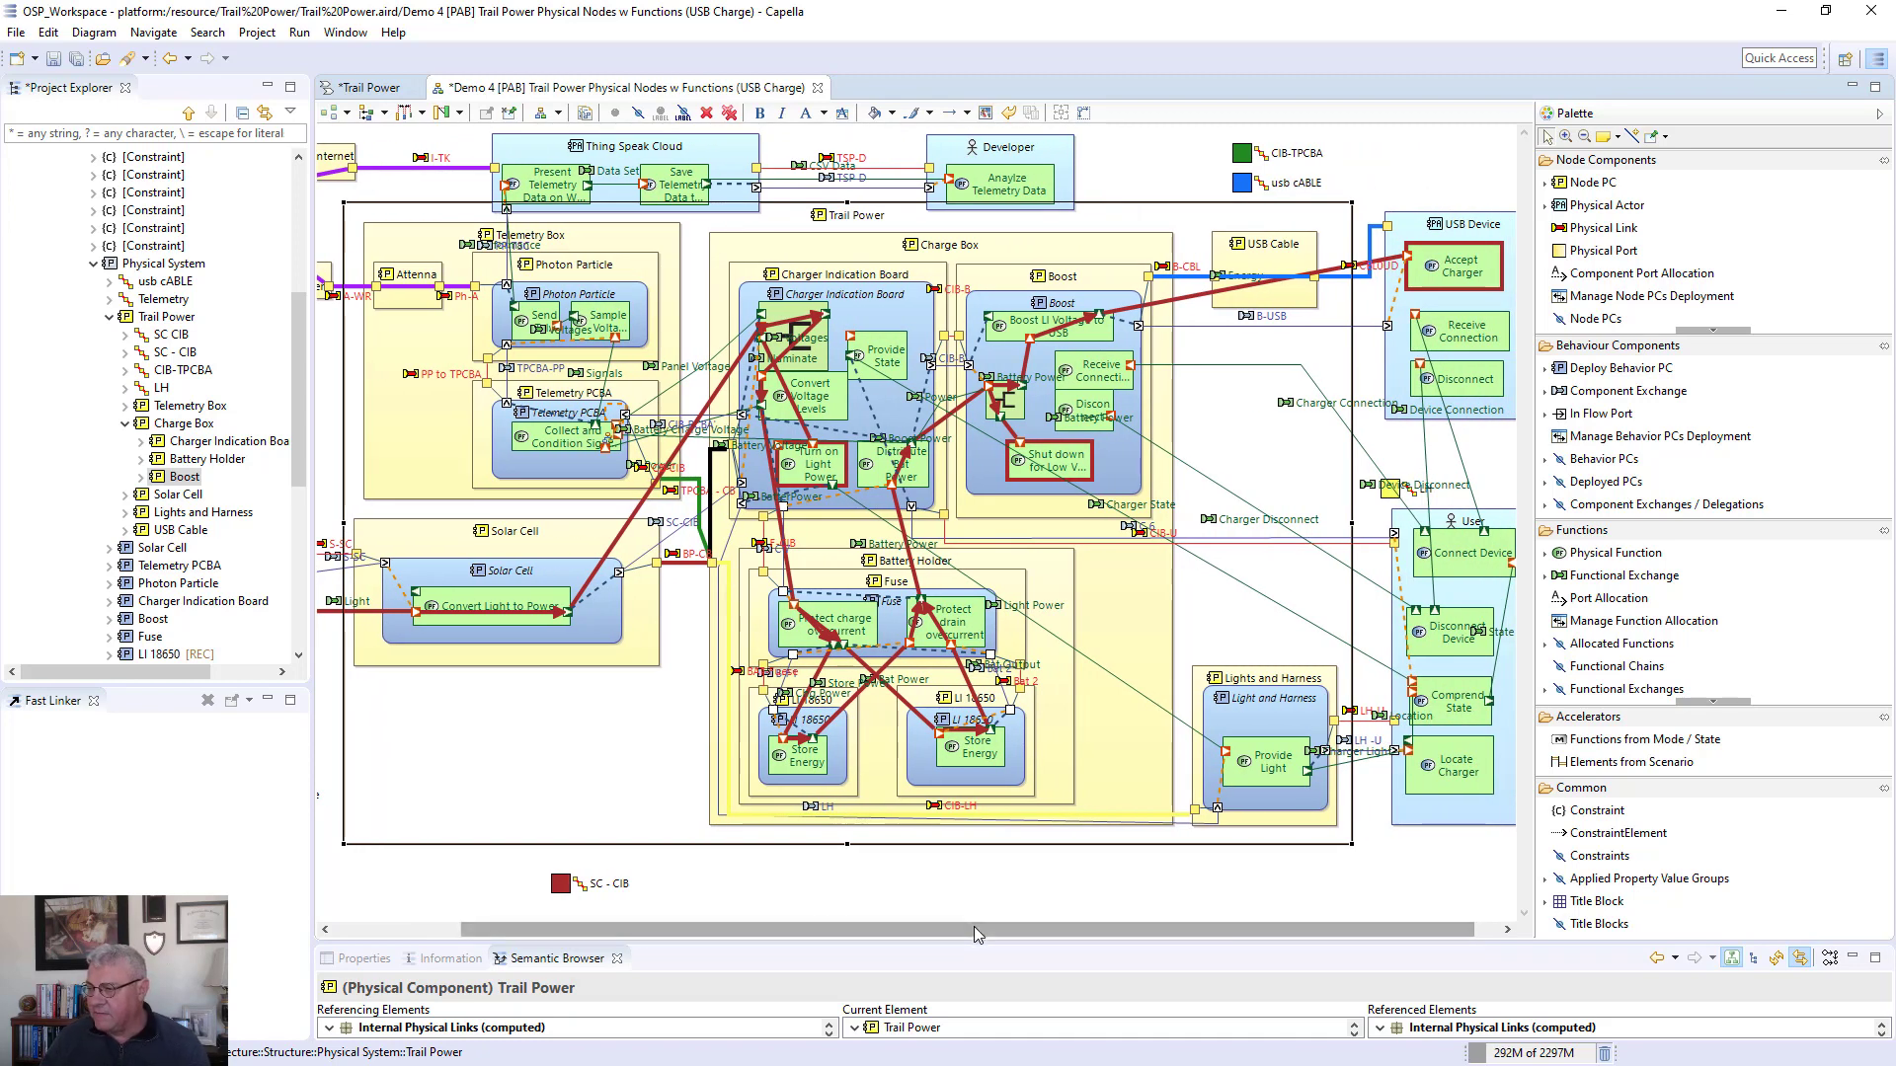
left_click_drag(977, 929, 753, 945)
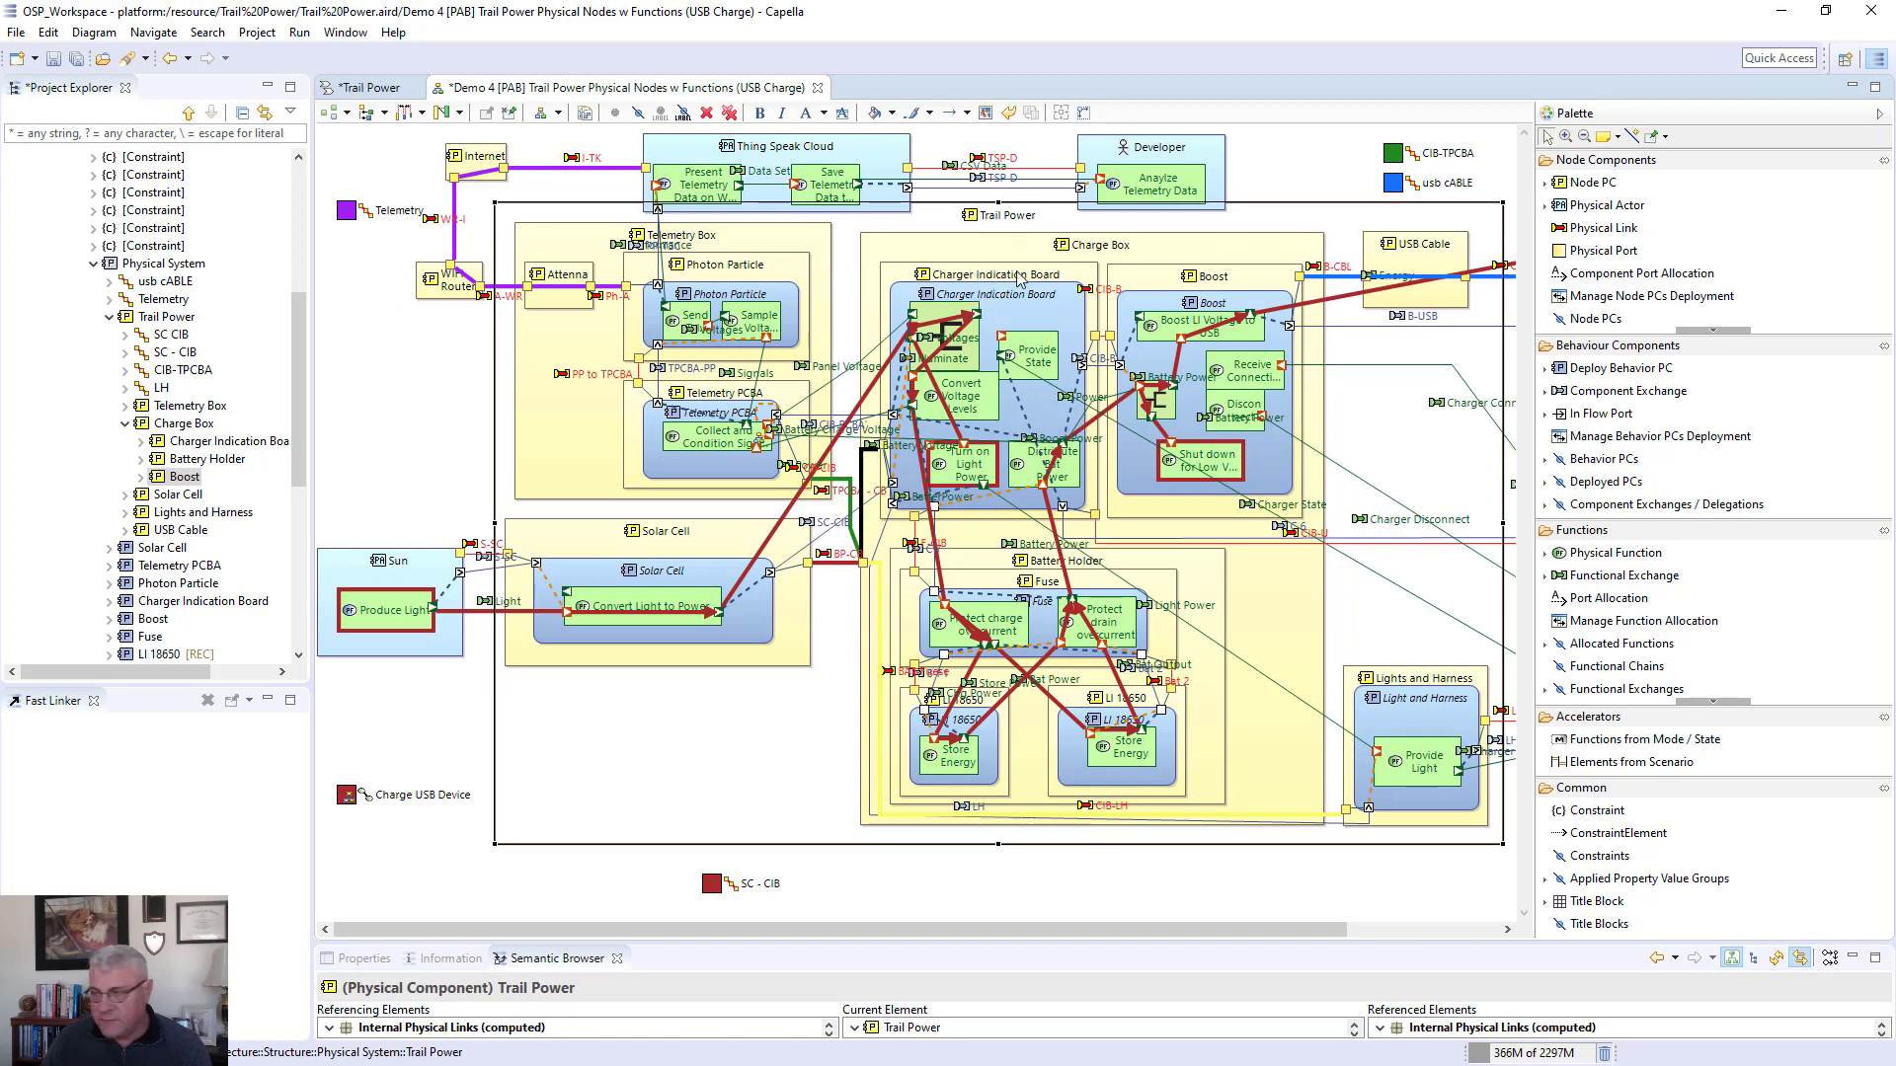
left_click(1145, 274)
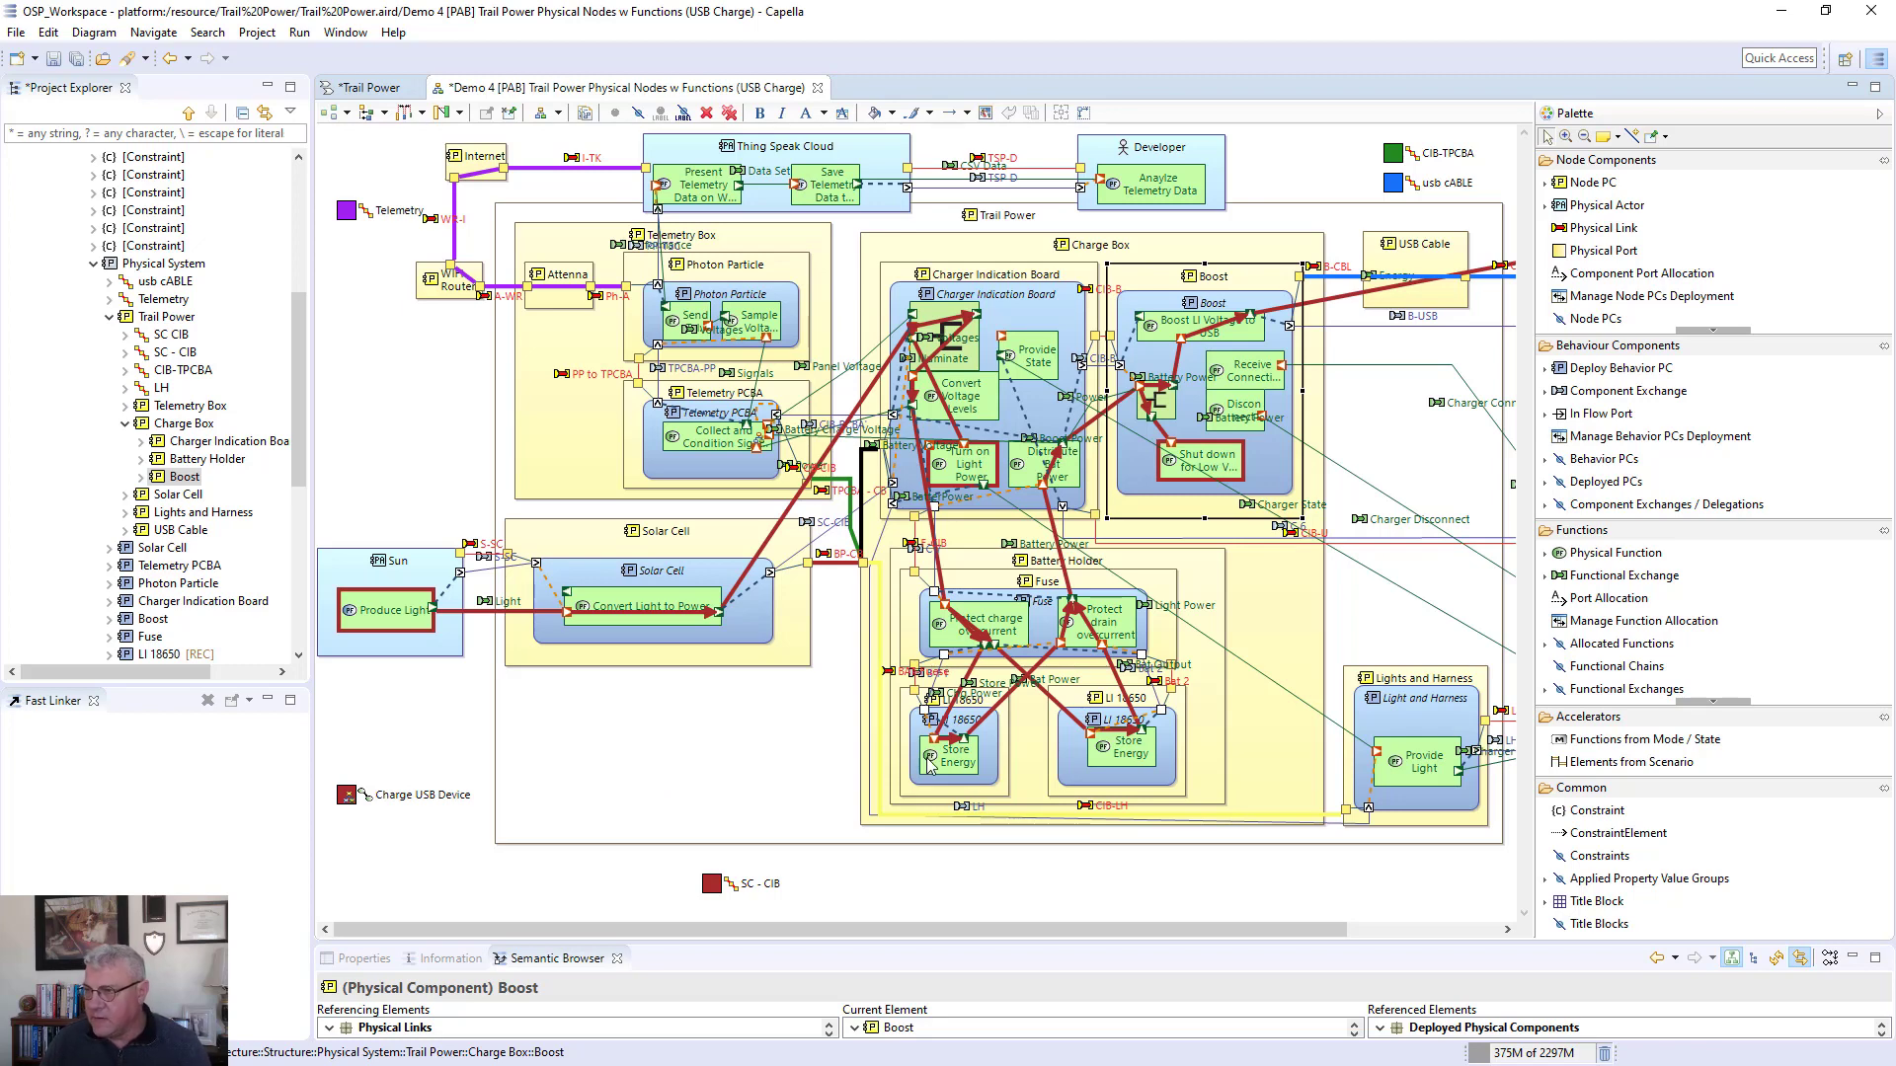
- Close the USB Charge diagram, then view and close "Demo 1.1 [PAB] Trail Power Physical Nodes with picts"
left_click(819, 89)
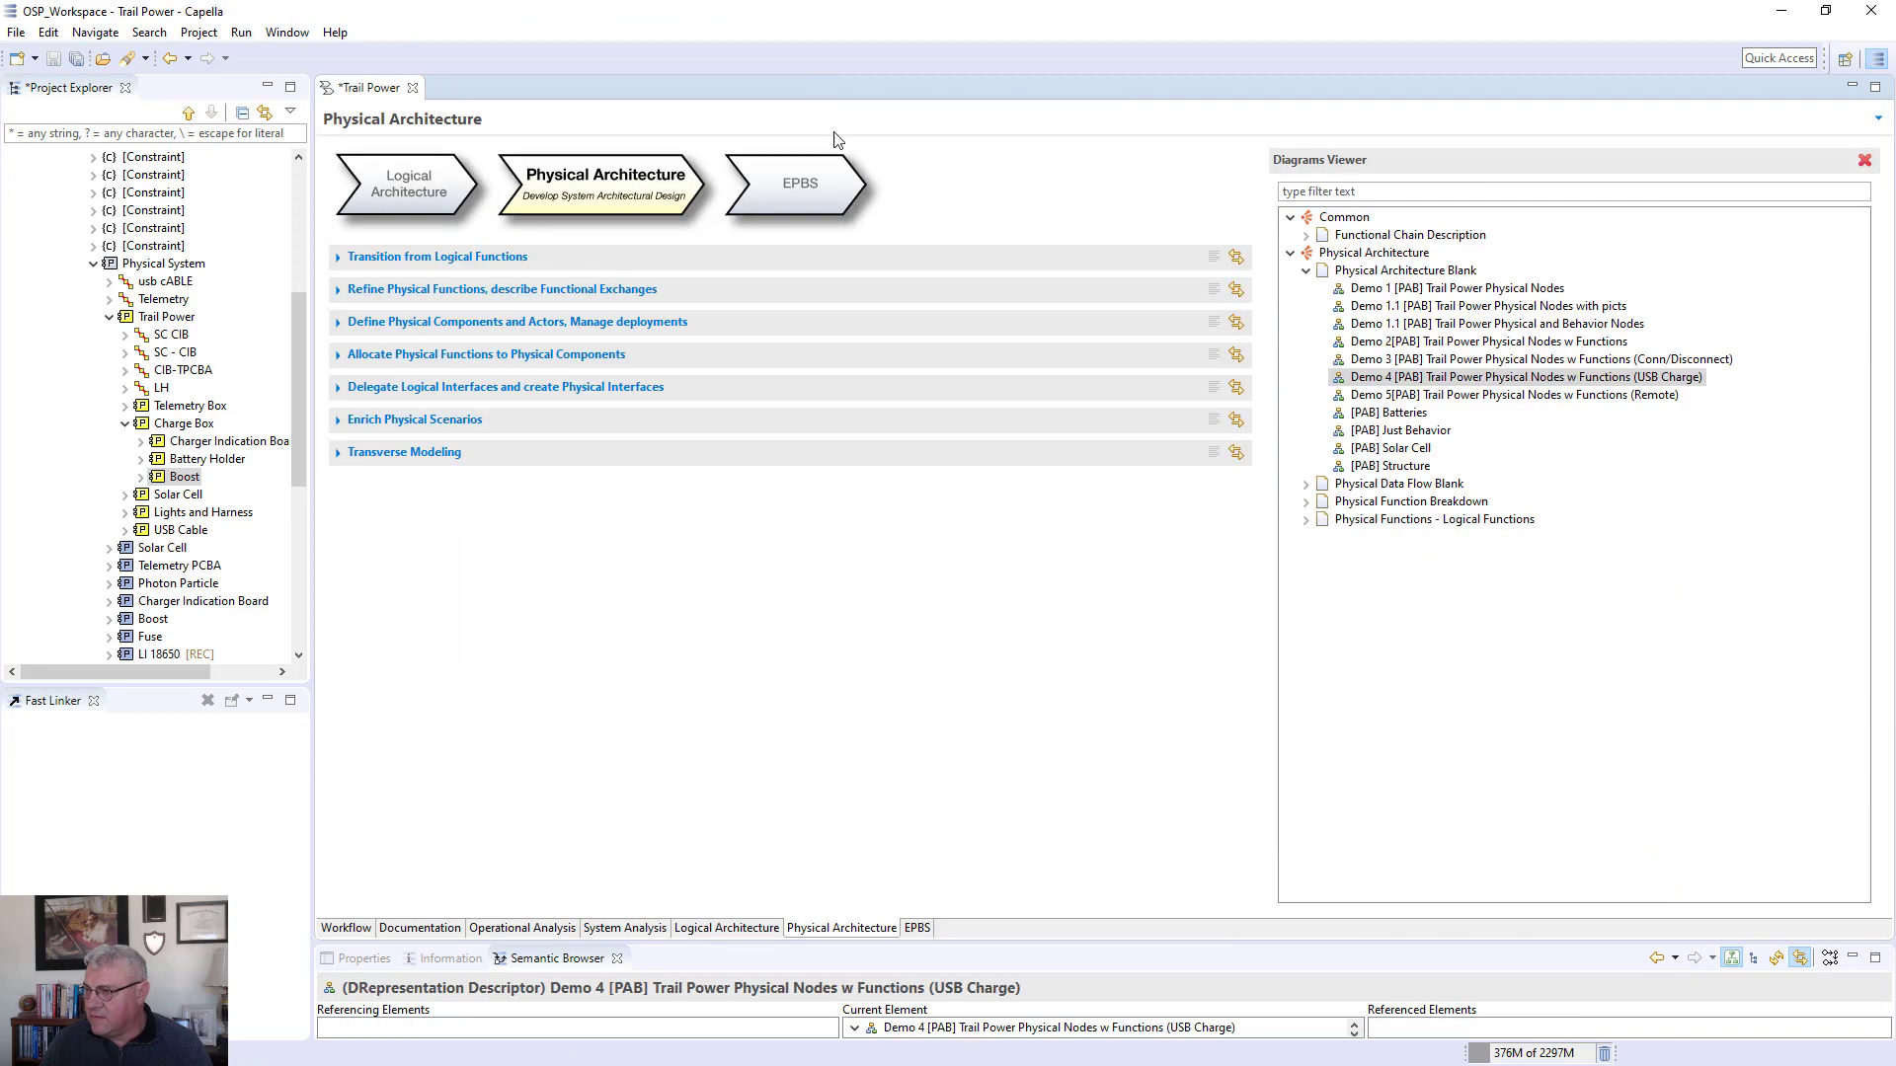
double_click(1430, 307)
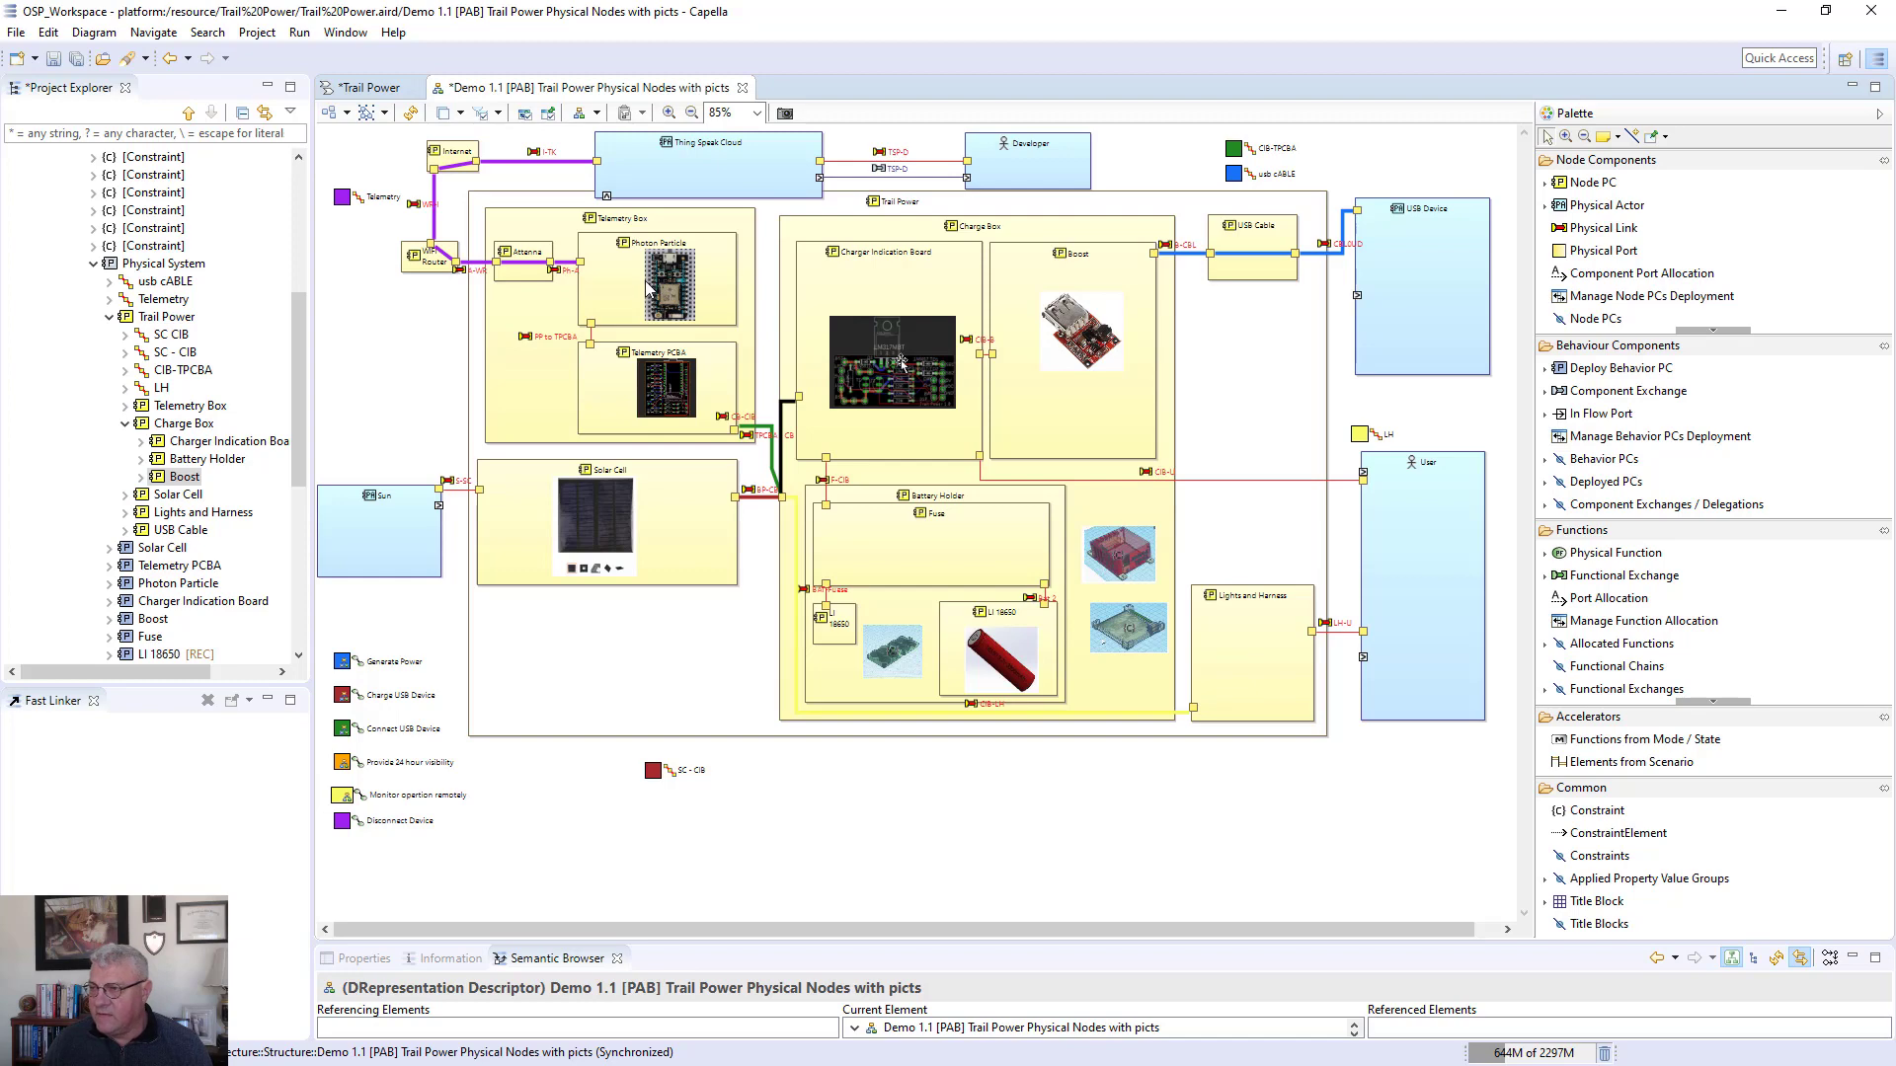
left_click(742, 87)
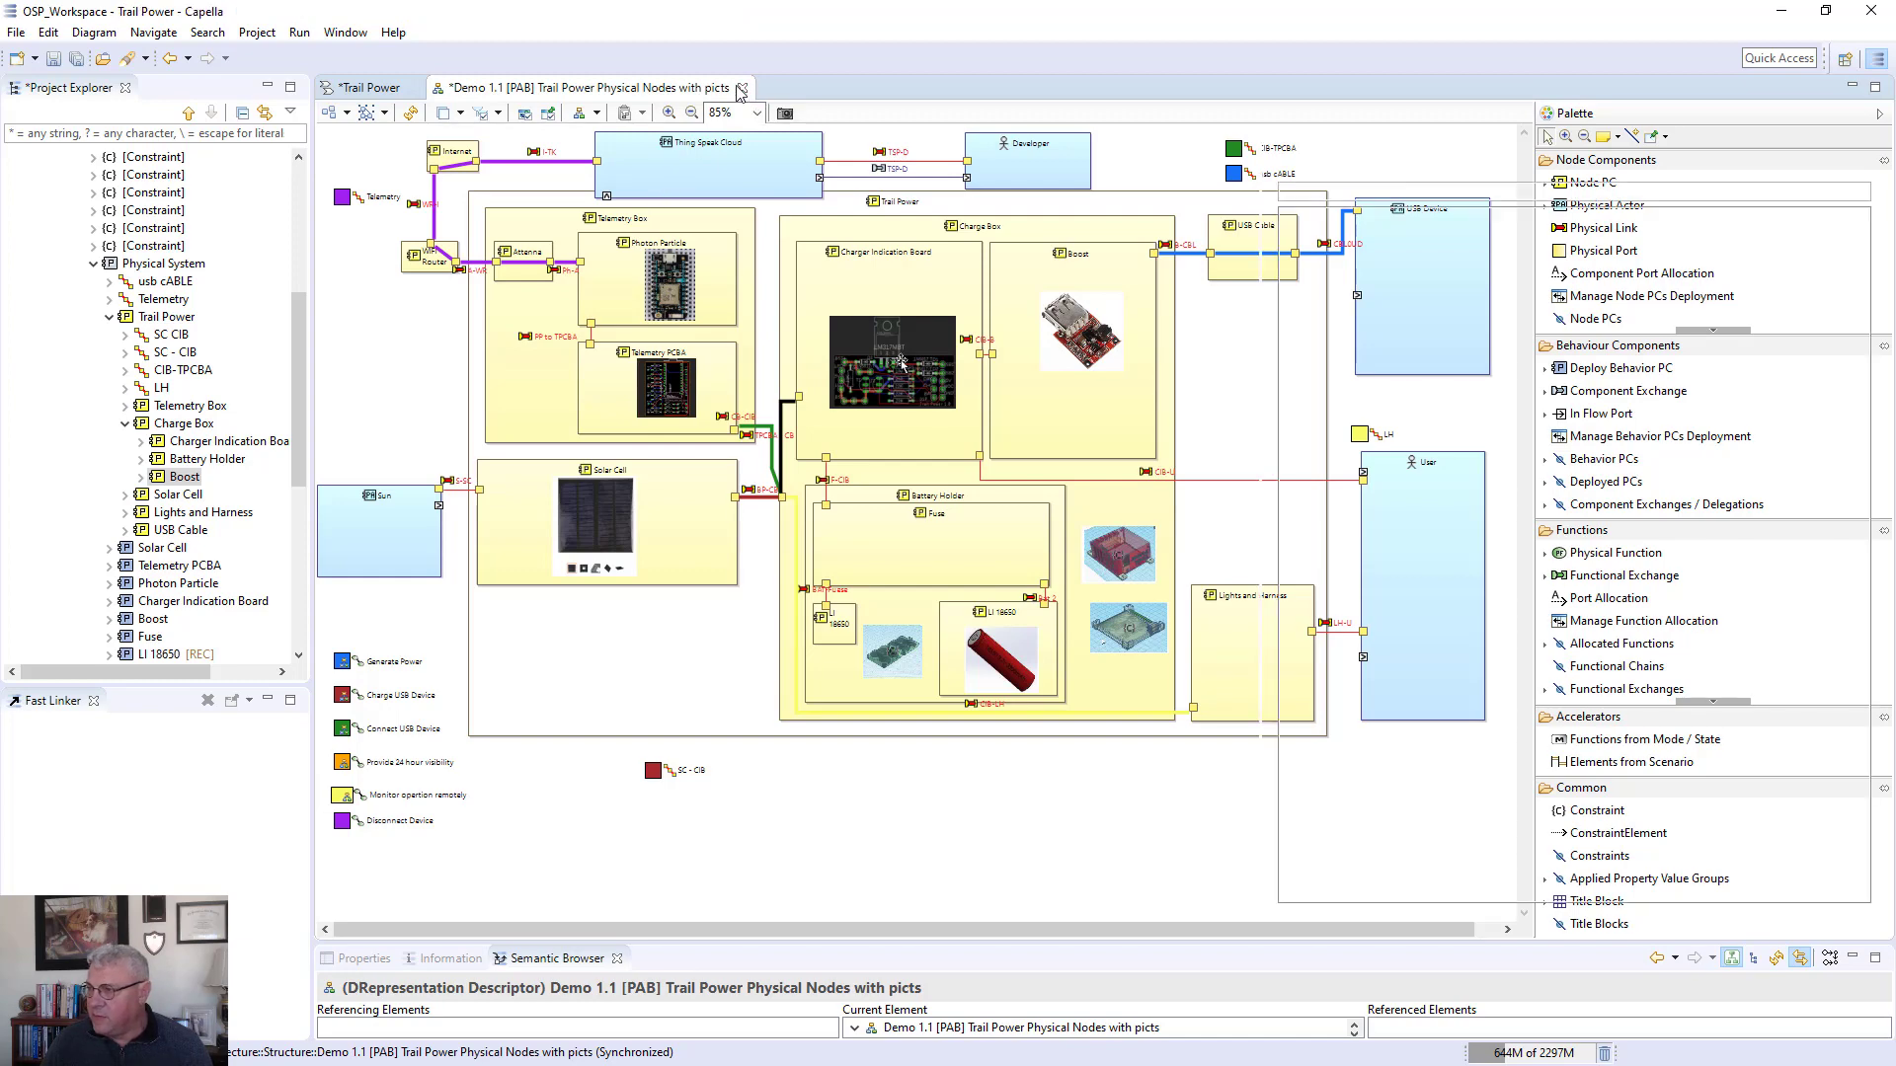
- Open "Demo 1.1 [PAB] Trail Power Physical and Behavior Nodes" and inspect the component kind in the Photon Particle behavior component's properties
double_click(1364, 326)
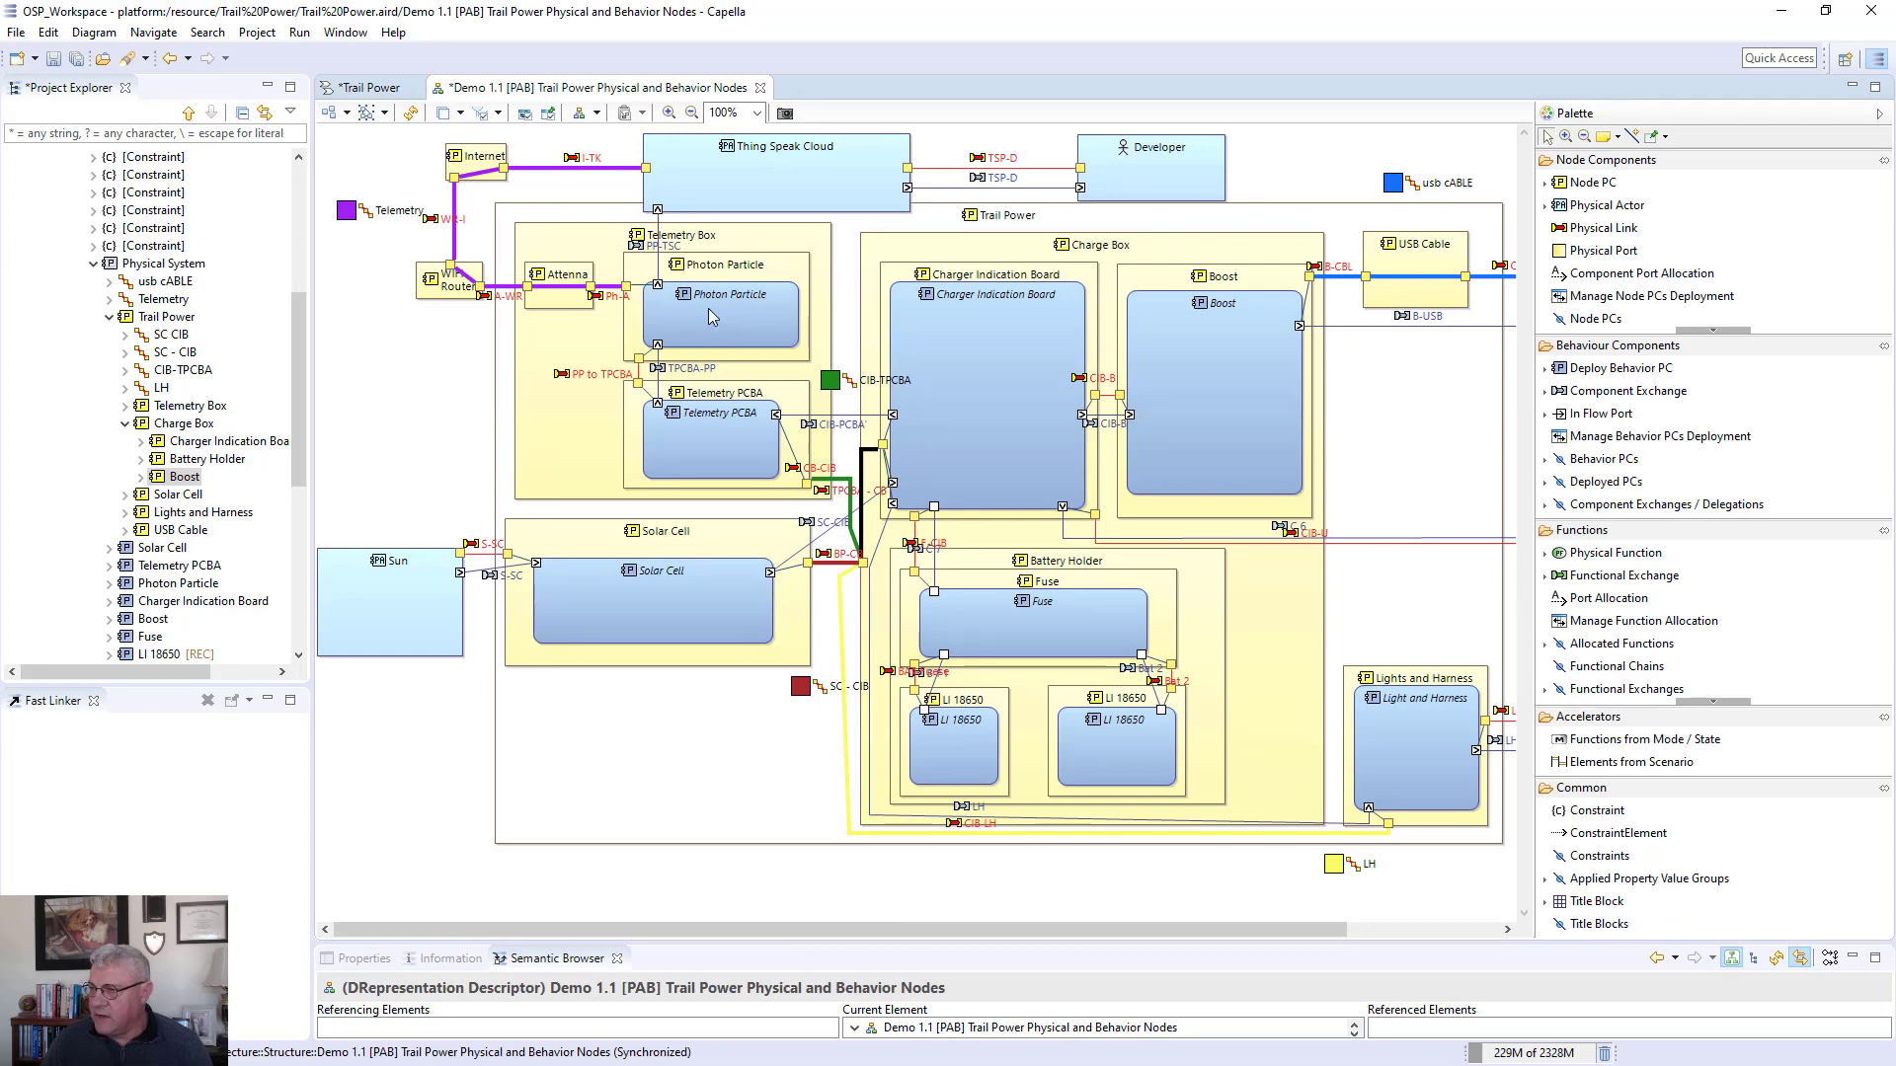
left_click(708, 308)
double_click(708, 308)
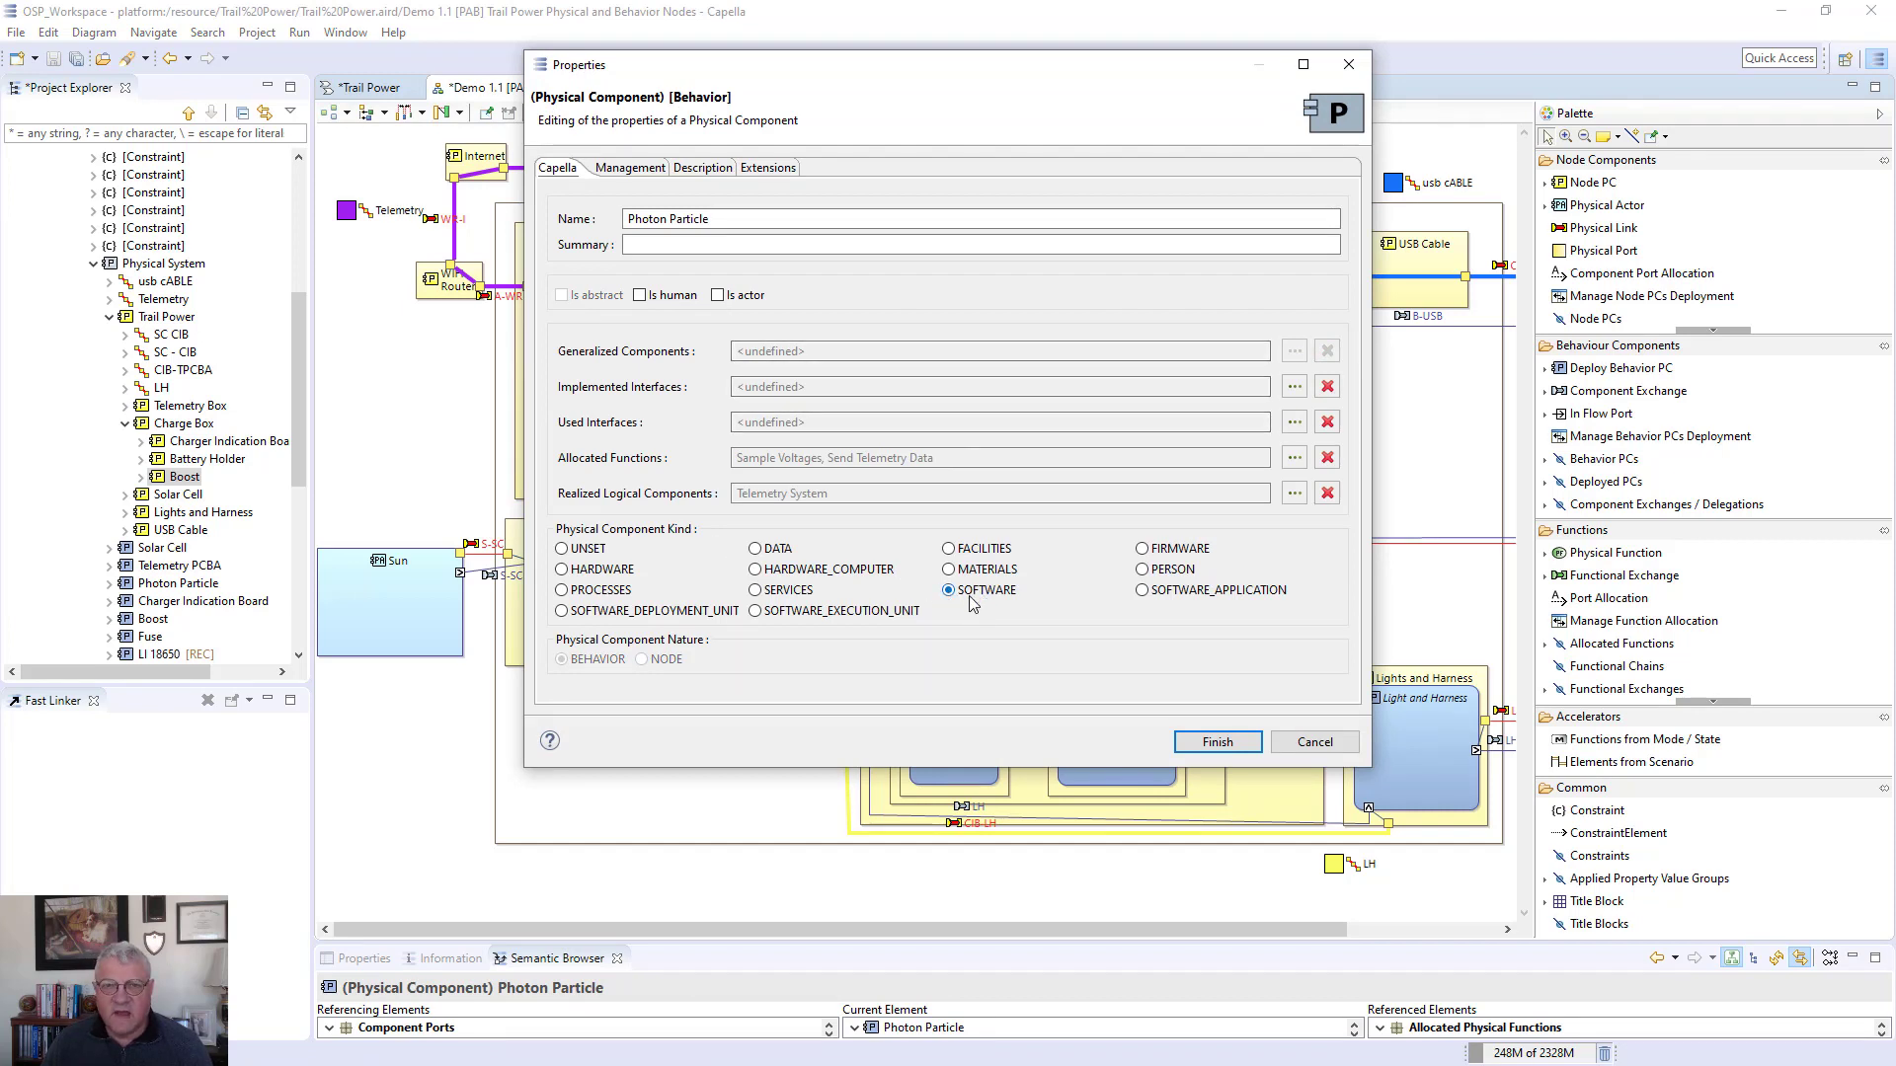
left_click(1195, 741)
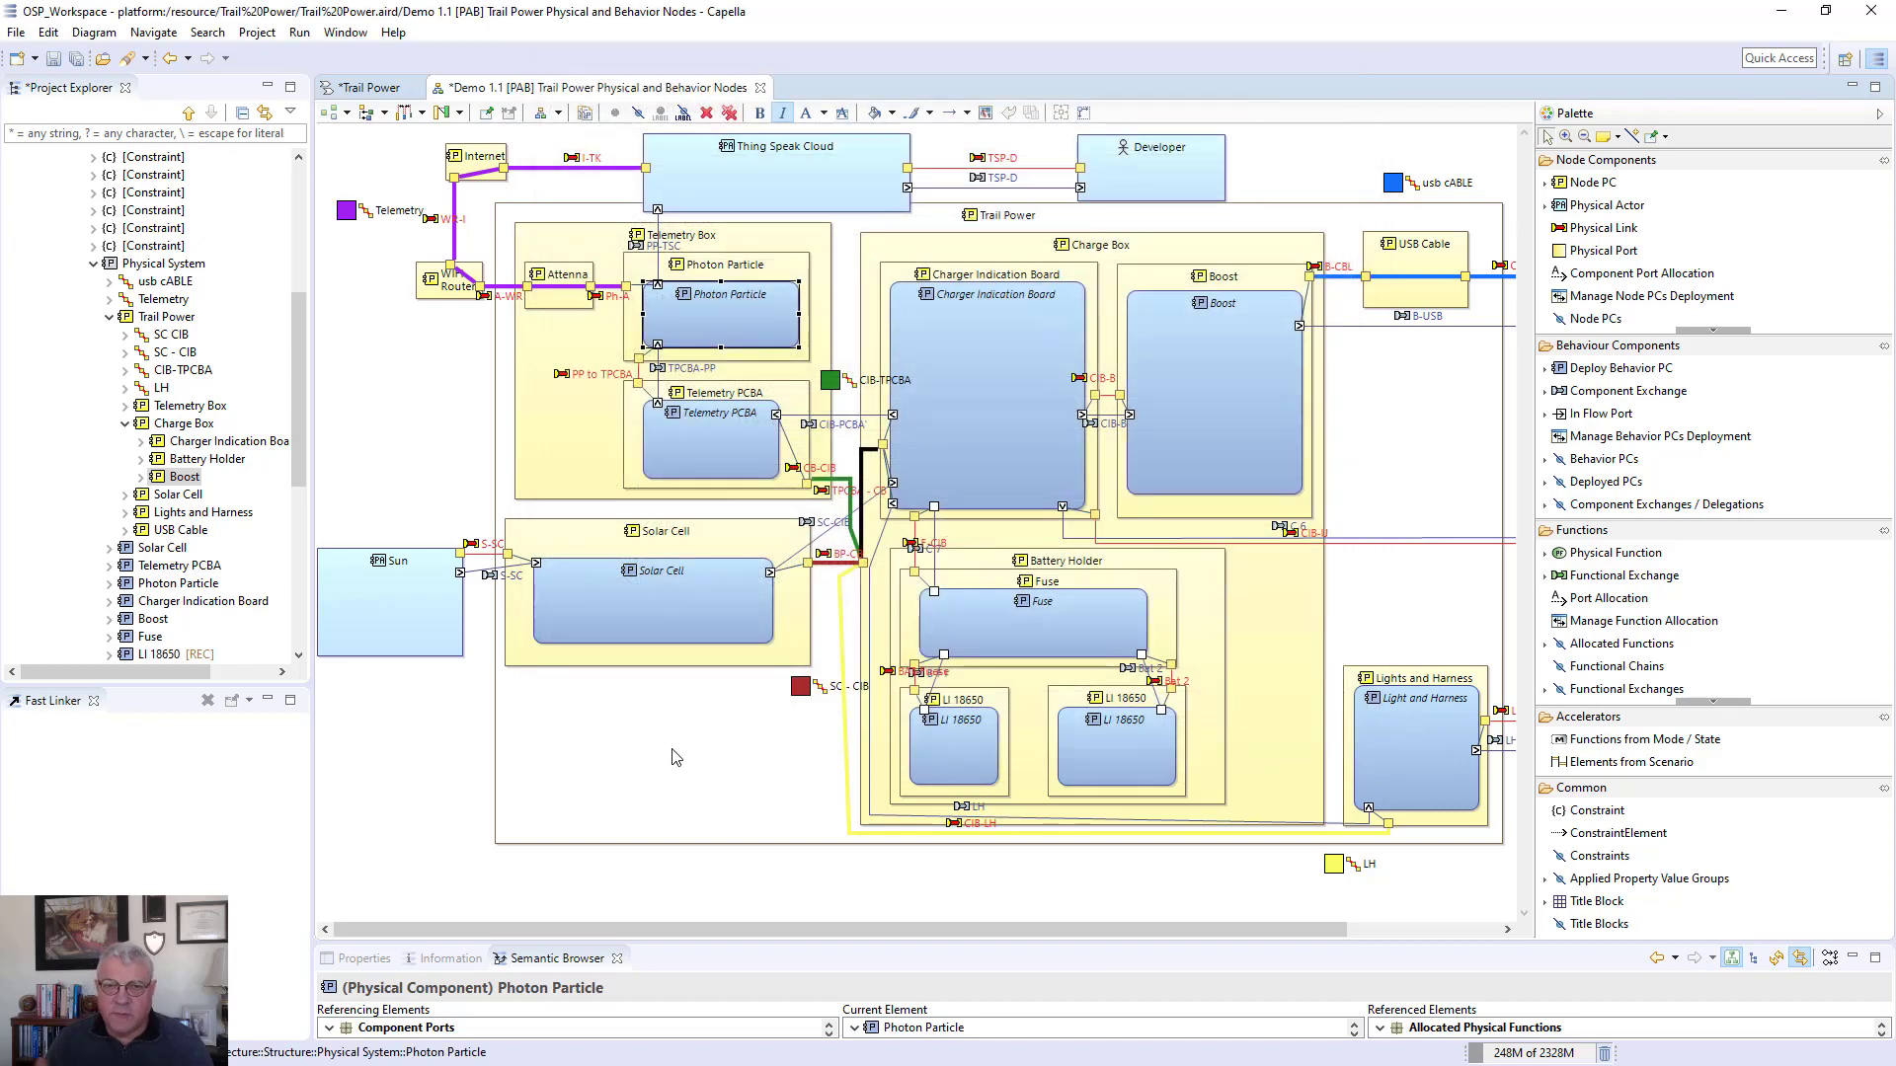